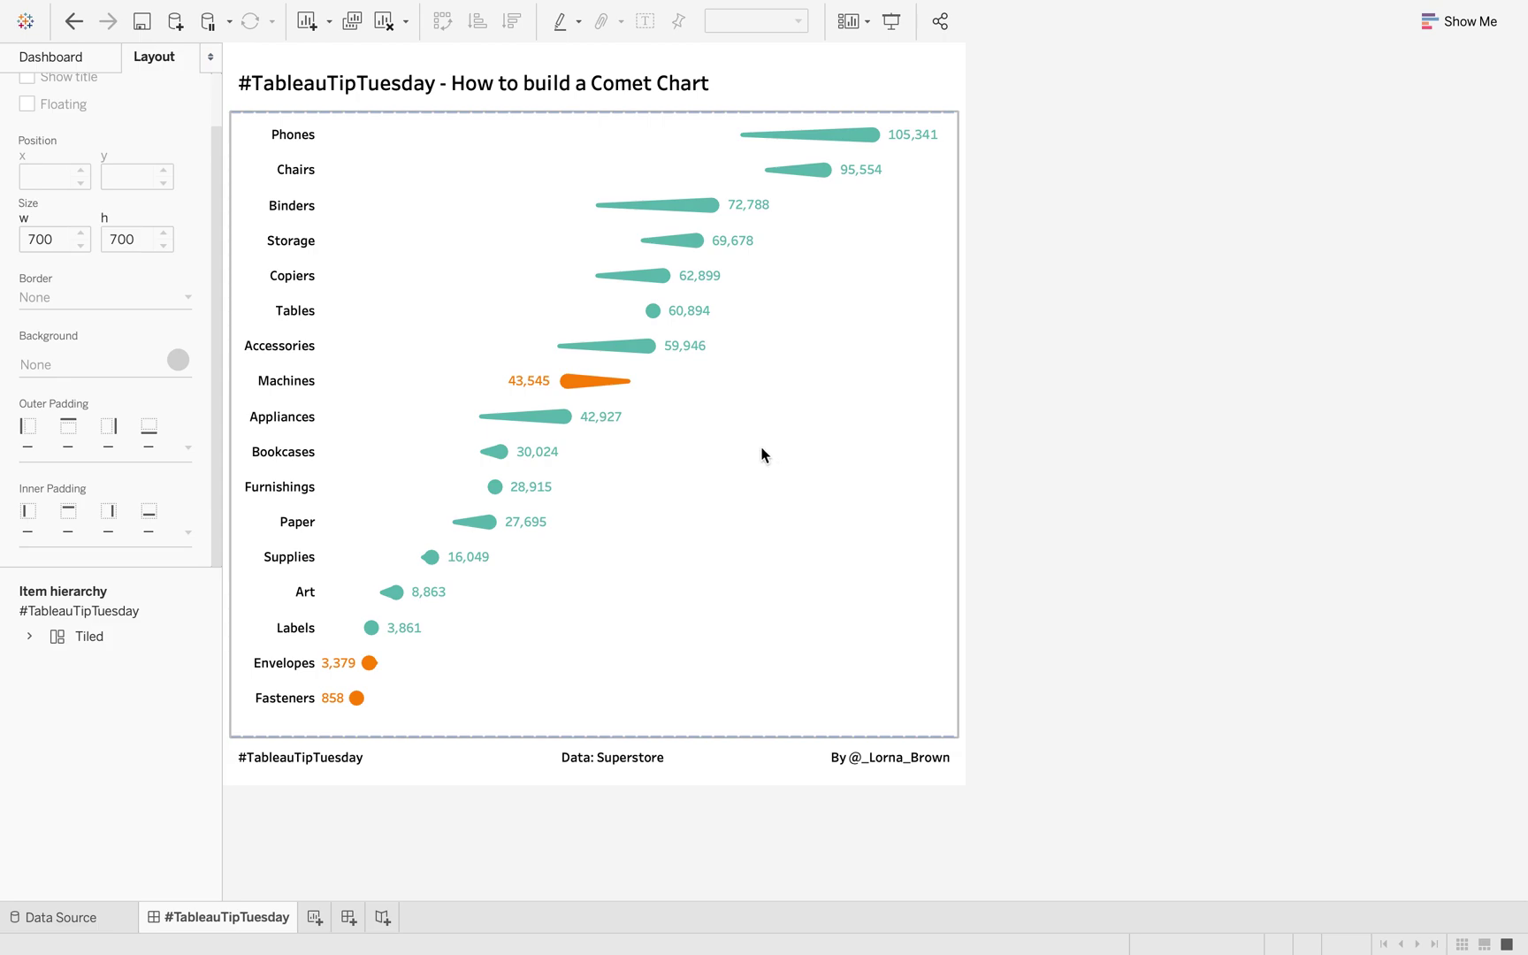
Dismiss the Machines tooltip and switch to the new workbook's empty sheet.
{"action": "mouse_move", "coordinate": [655, 356]}
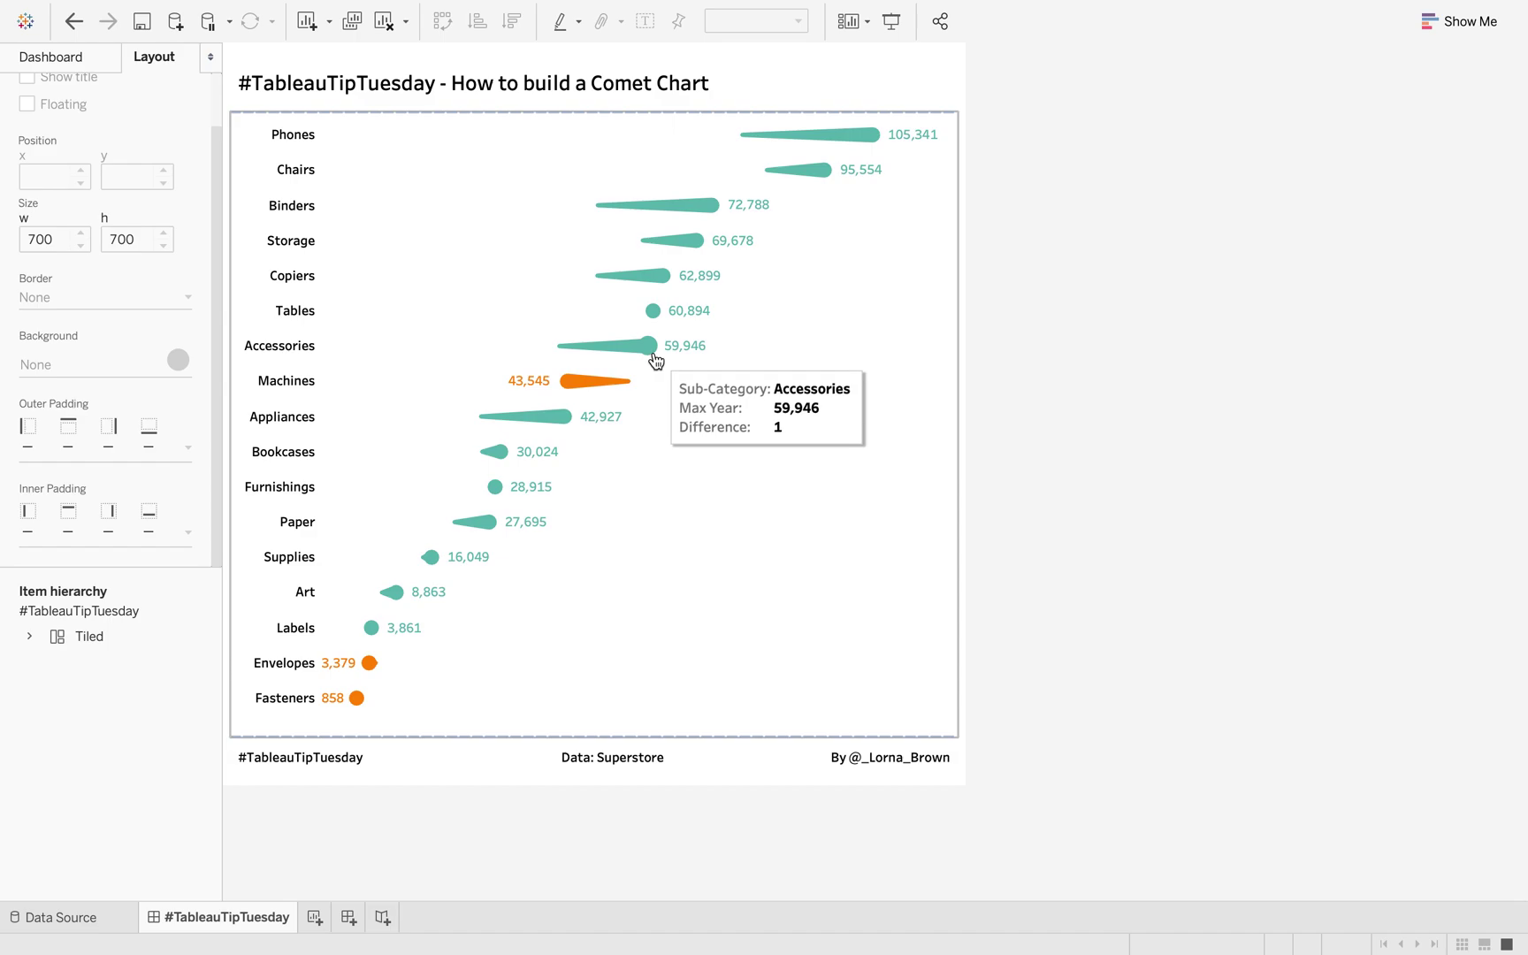
{"action": "mouse_move", "coordinate": [577, 360]}
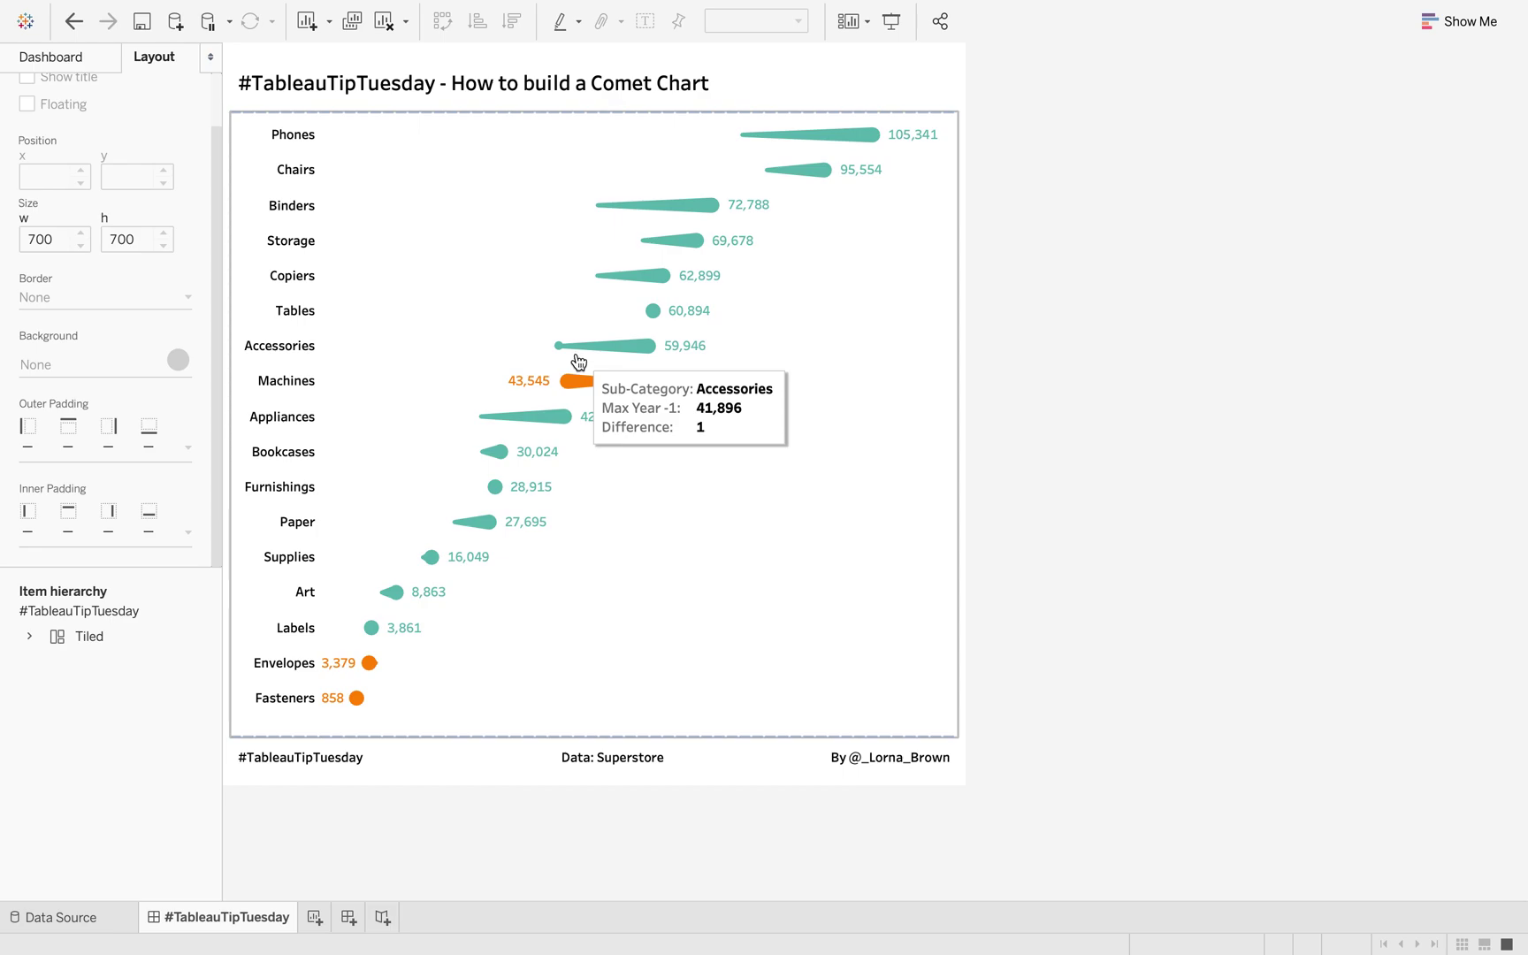
{"action": "mouse_move", "coordinate": [580, 391]}
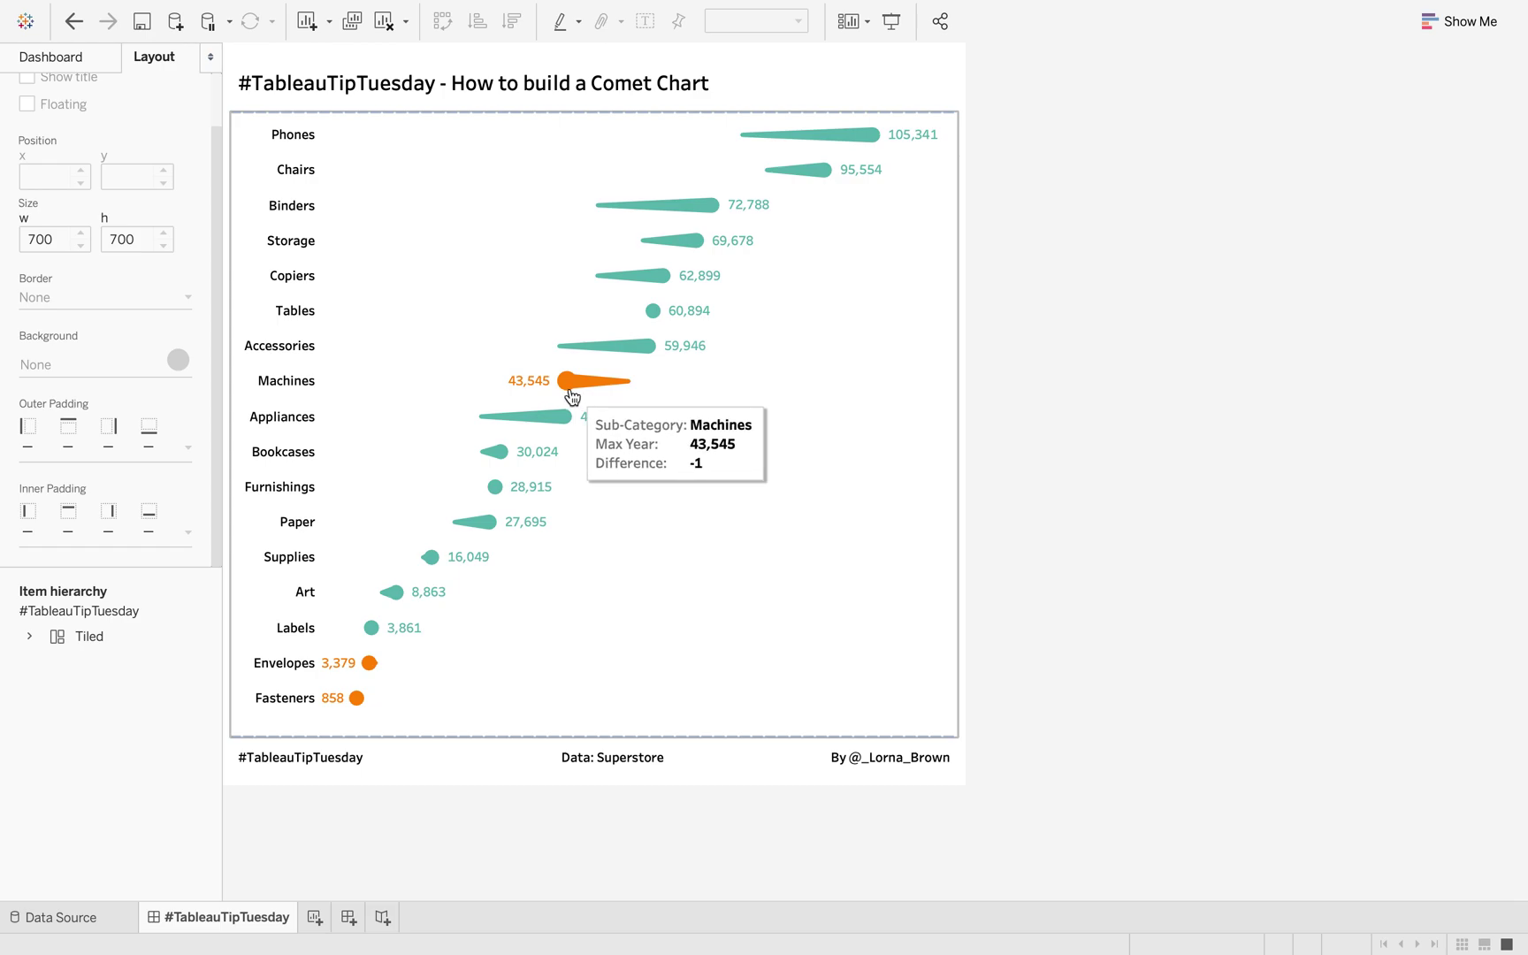
{"action": "left_click", "coordinate": [757, 482]}
{"action": "left_click", "coordinate": [1126, 430]}
{"action": "key", "text": "ctrl+Right"}
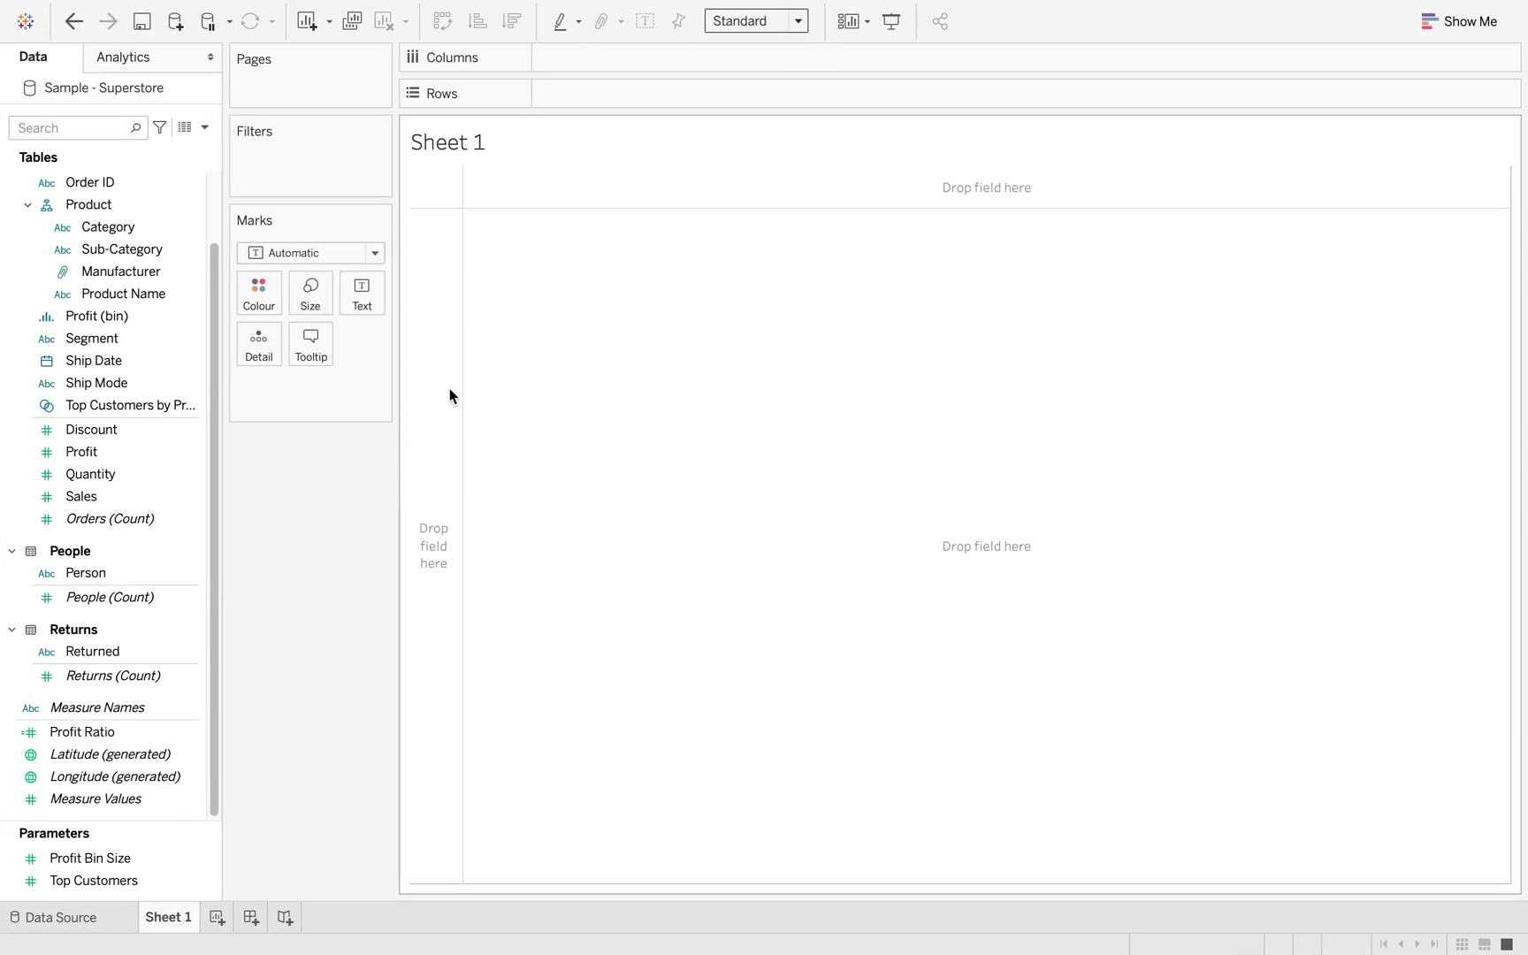
Place Sub-Category on Rows and YEAR(Order Date) on Columns to form the year table.
{"action": "left_click_drag", "start_coordinate": [142, 251], "coordinate": [434, 546]}
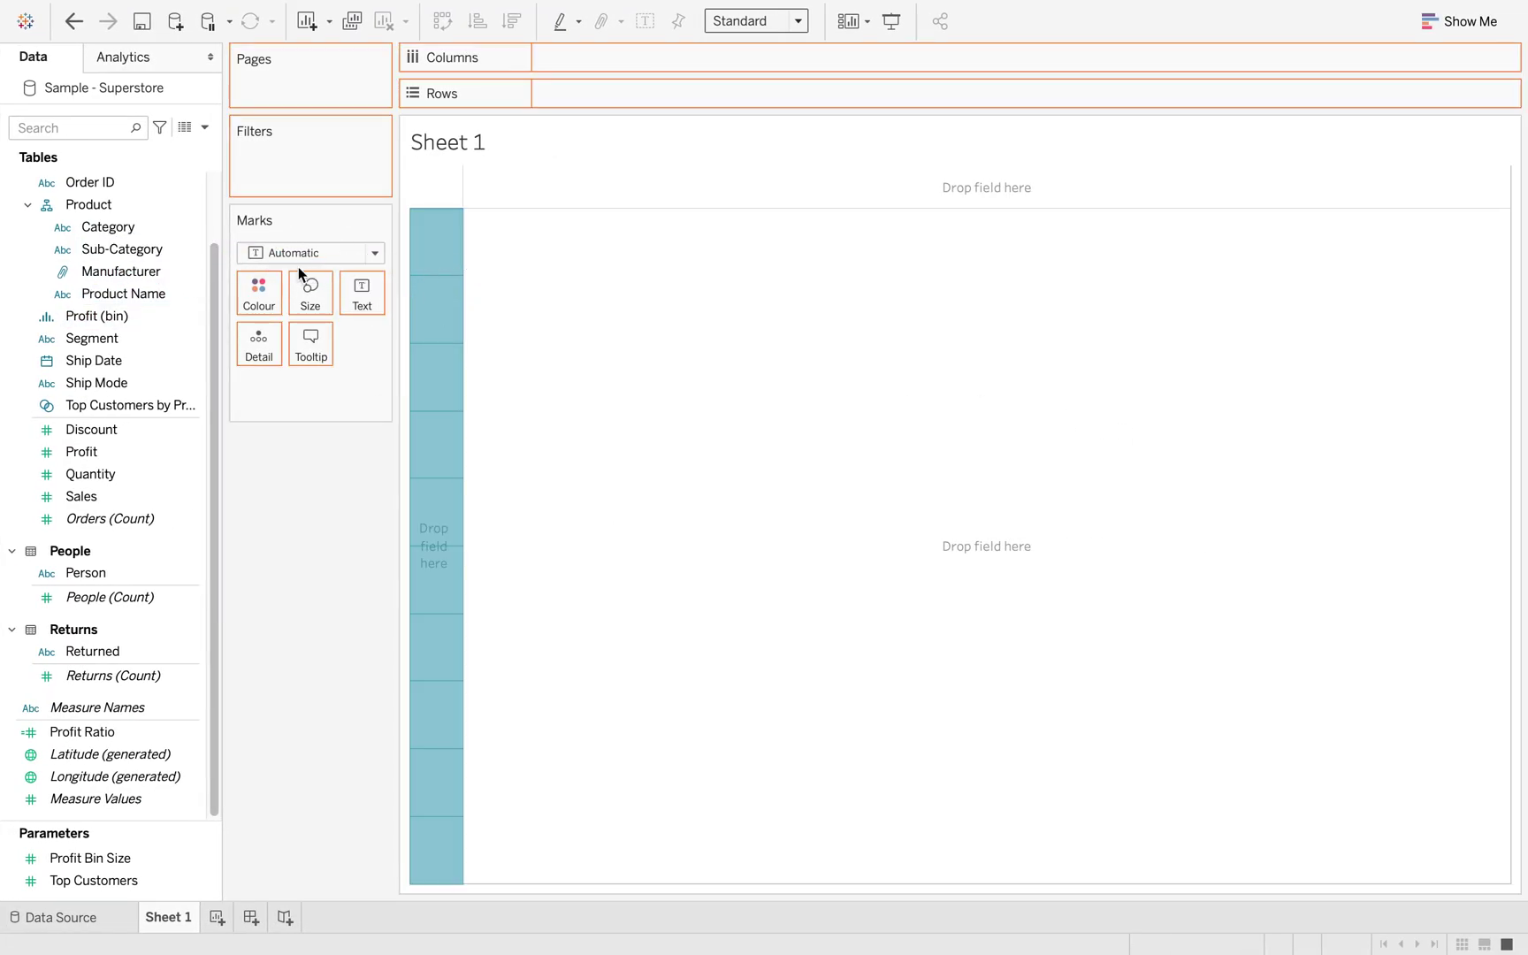
{"action": "scroll", "coordinate": [97, 208], "scroll_direction": "up", "scroll_amount": 1}
{"action": "left_click_drag", "start_coordinate": [112, 249], "coordinate": [589, 57]}
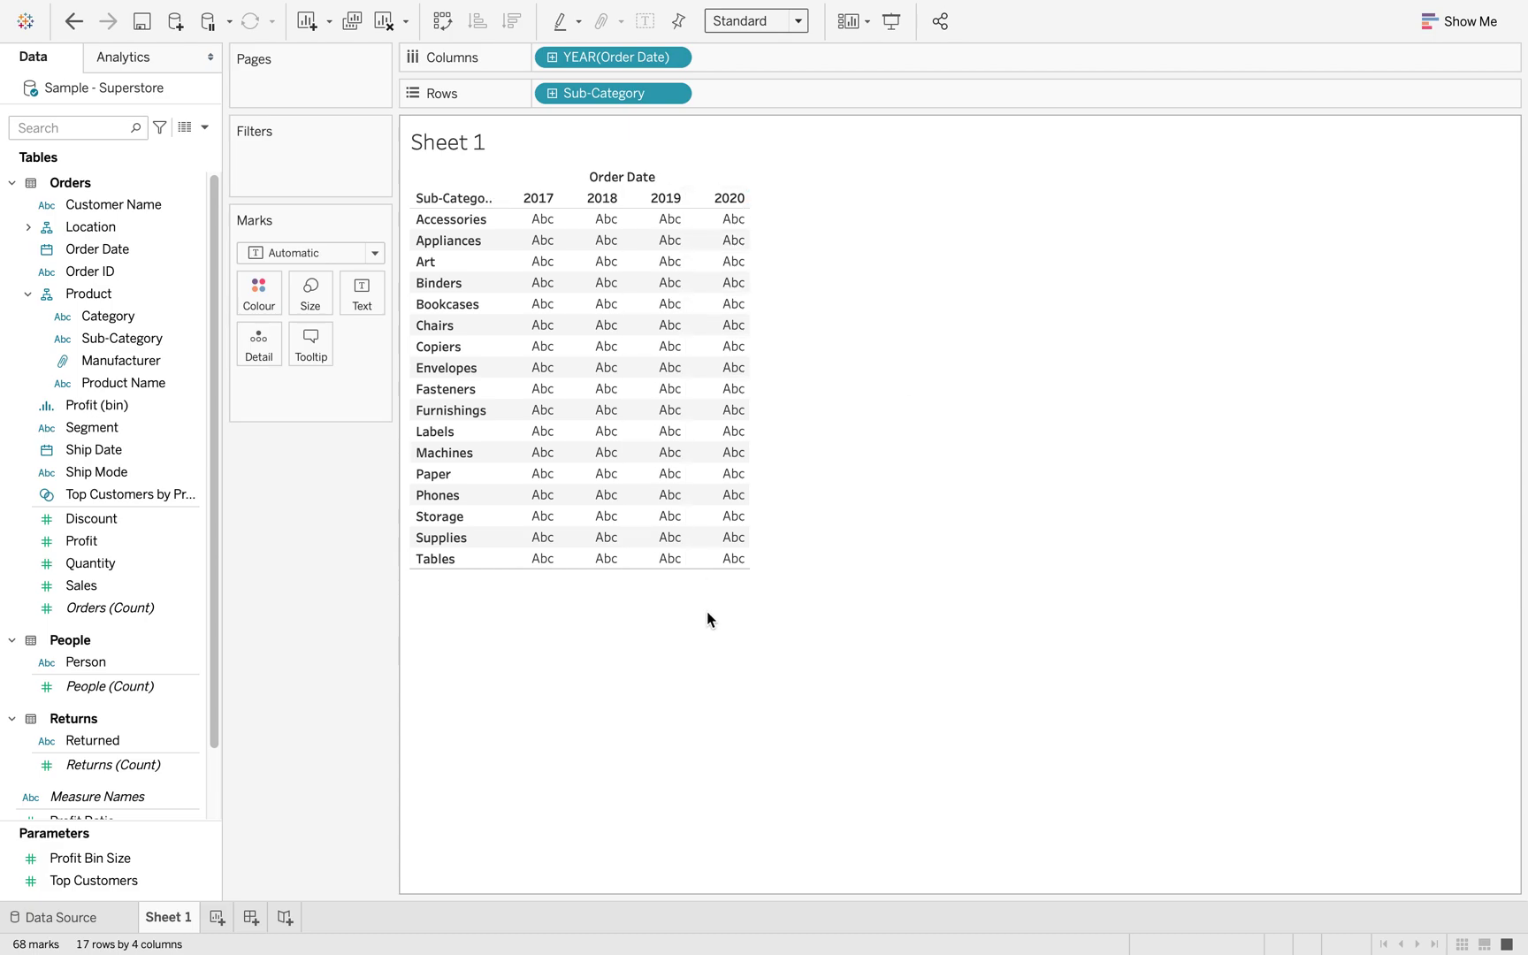
{"action": "left_click", "coordinate": [206, 128]}
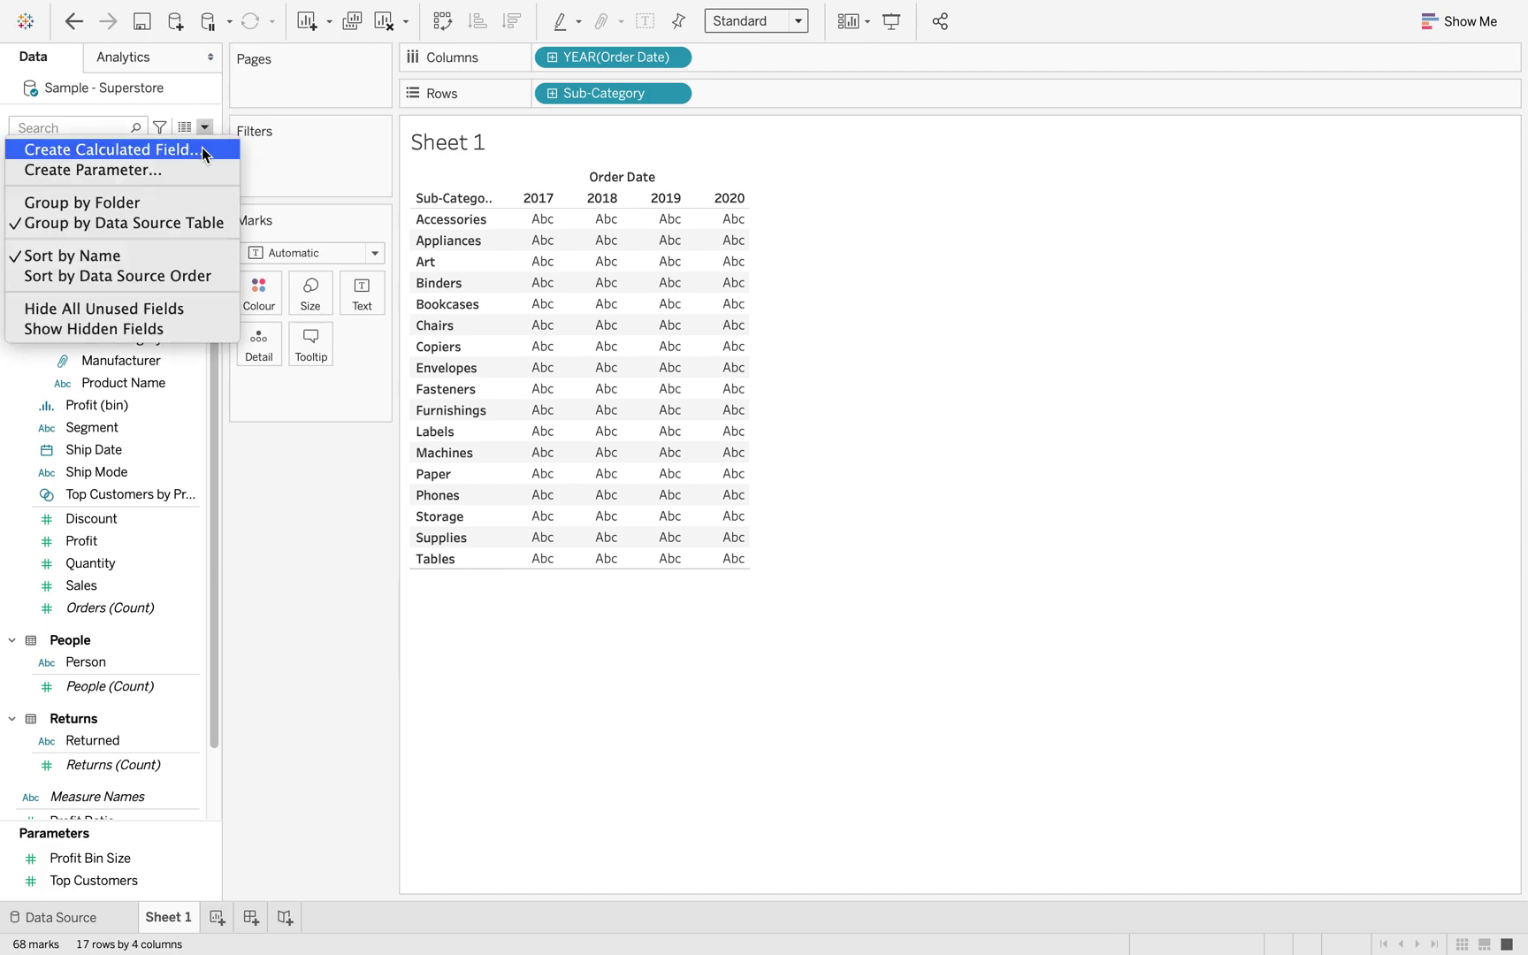
Create a MAX YEAR SALES calculated field starting with {MAX(YEAR([Order Date]))} and apply it.
{"action": "left_click", "coordinate": [202, 147]}
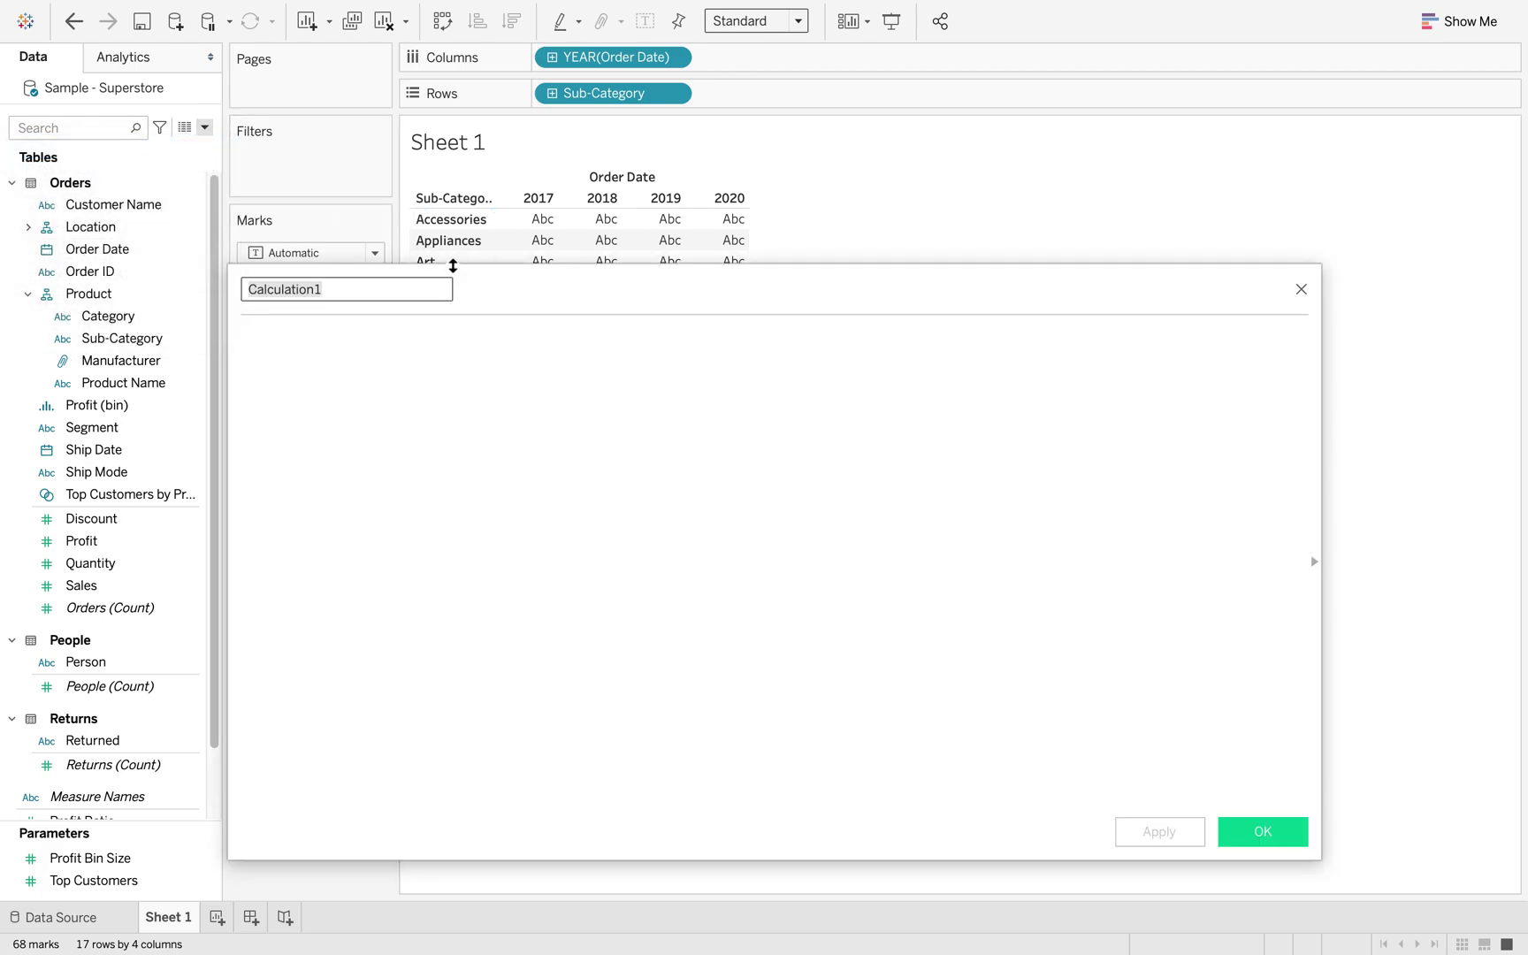
{"action": "type", "text": "MAX YE"}
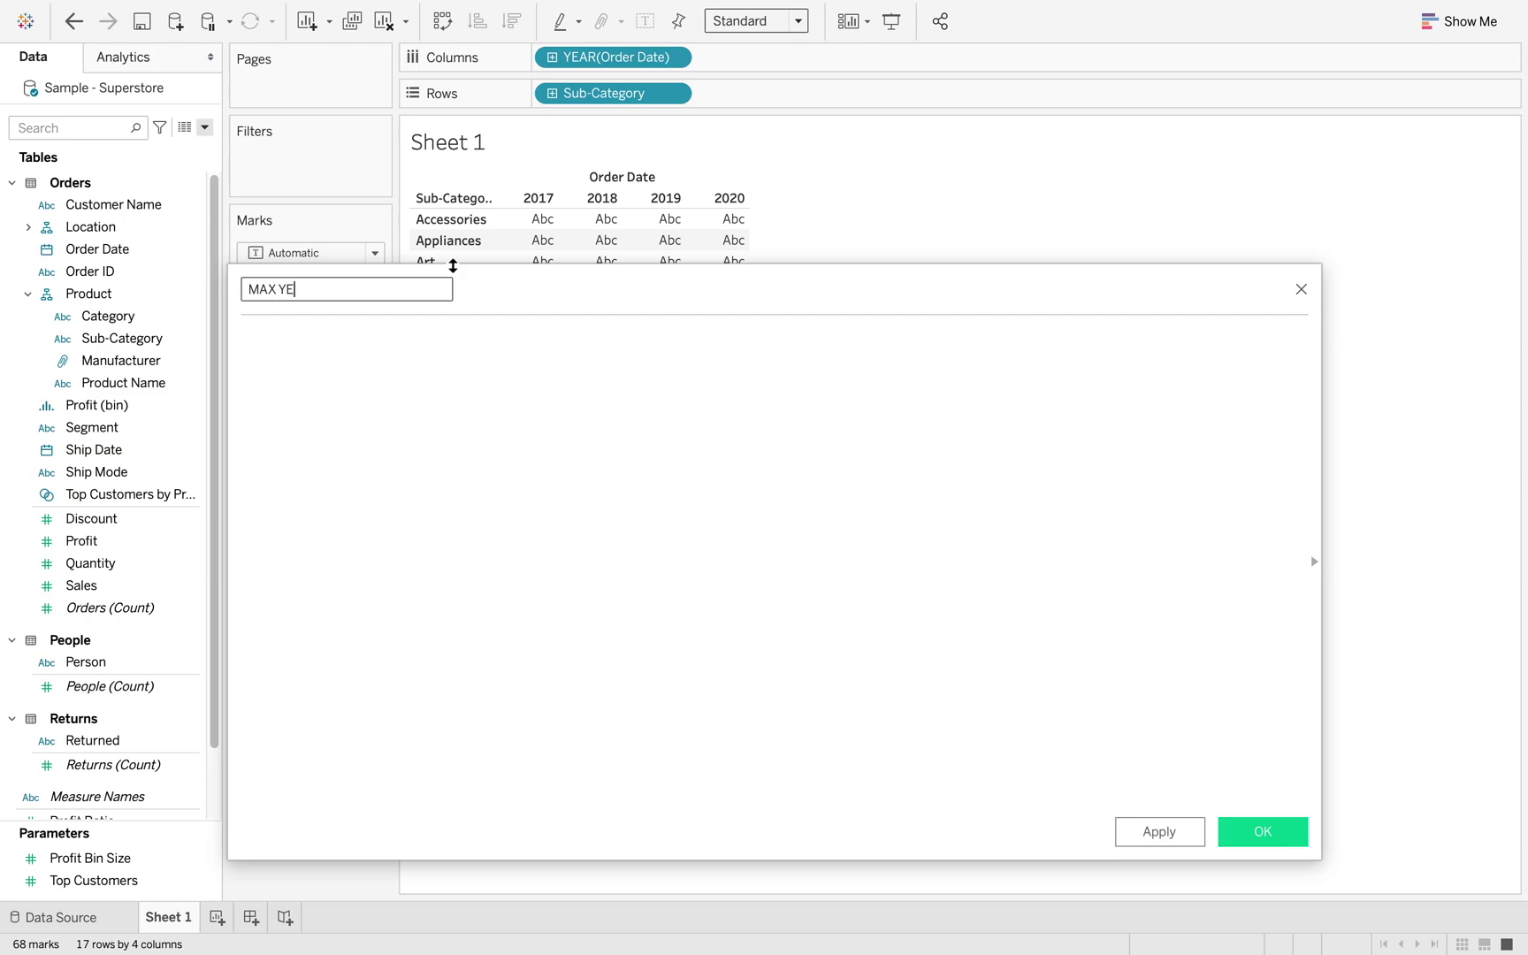
{"action": "type", "text": "AR SALES"}
{"action": "key", "text": "Tab"}
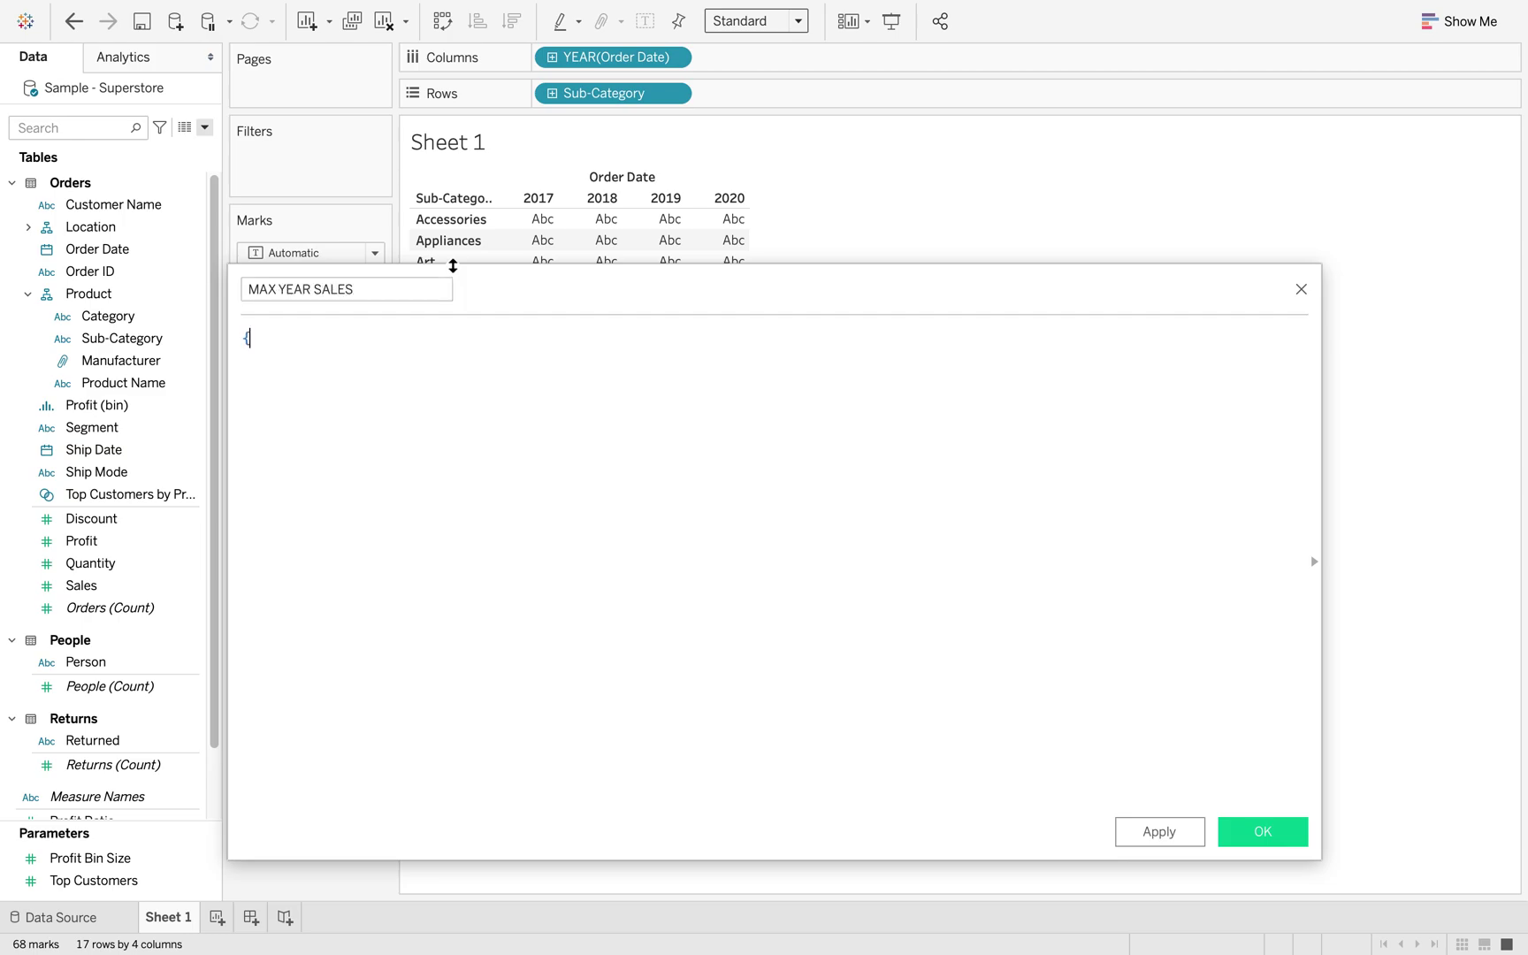
{"action": "type", "text": "{ME"}
{"action": "type", "text": "X"}
{"action": "key", "text": "BackSpace"}
{"action": "key", "text": "BackSpace"}
{"action": "type", "text": "AX"}
{"action": "key", "text": "Return"}
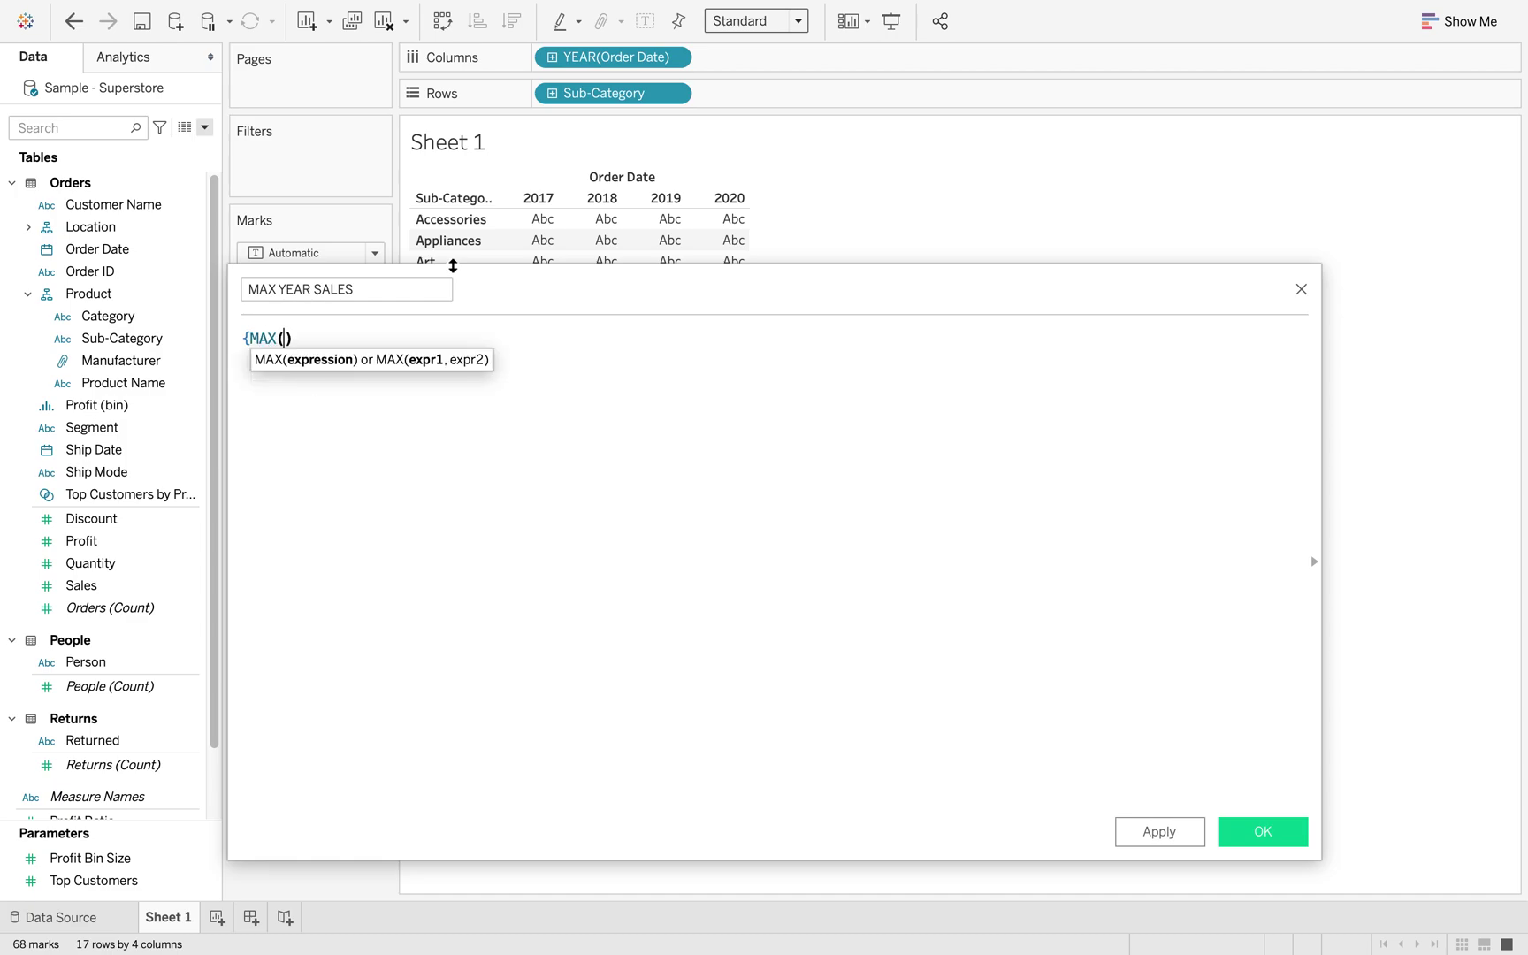
{"action": "type", "text": "YEAR"}
{"action": "key", "text": "Return"}
{"action": "type", "text": "ORDE"}
{"action": "key", "text": "Return"}
{"action": "key", "text": "Right"}
{"action": "type", "text": "}"}
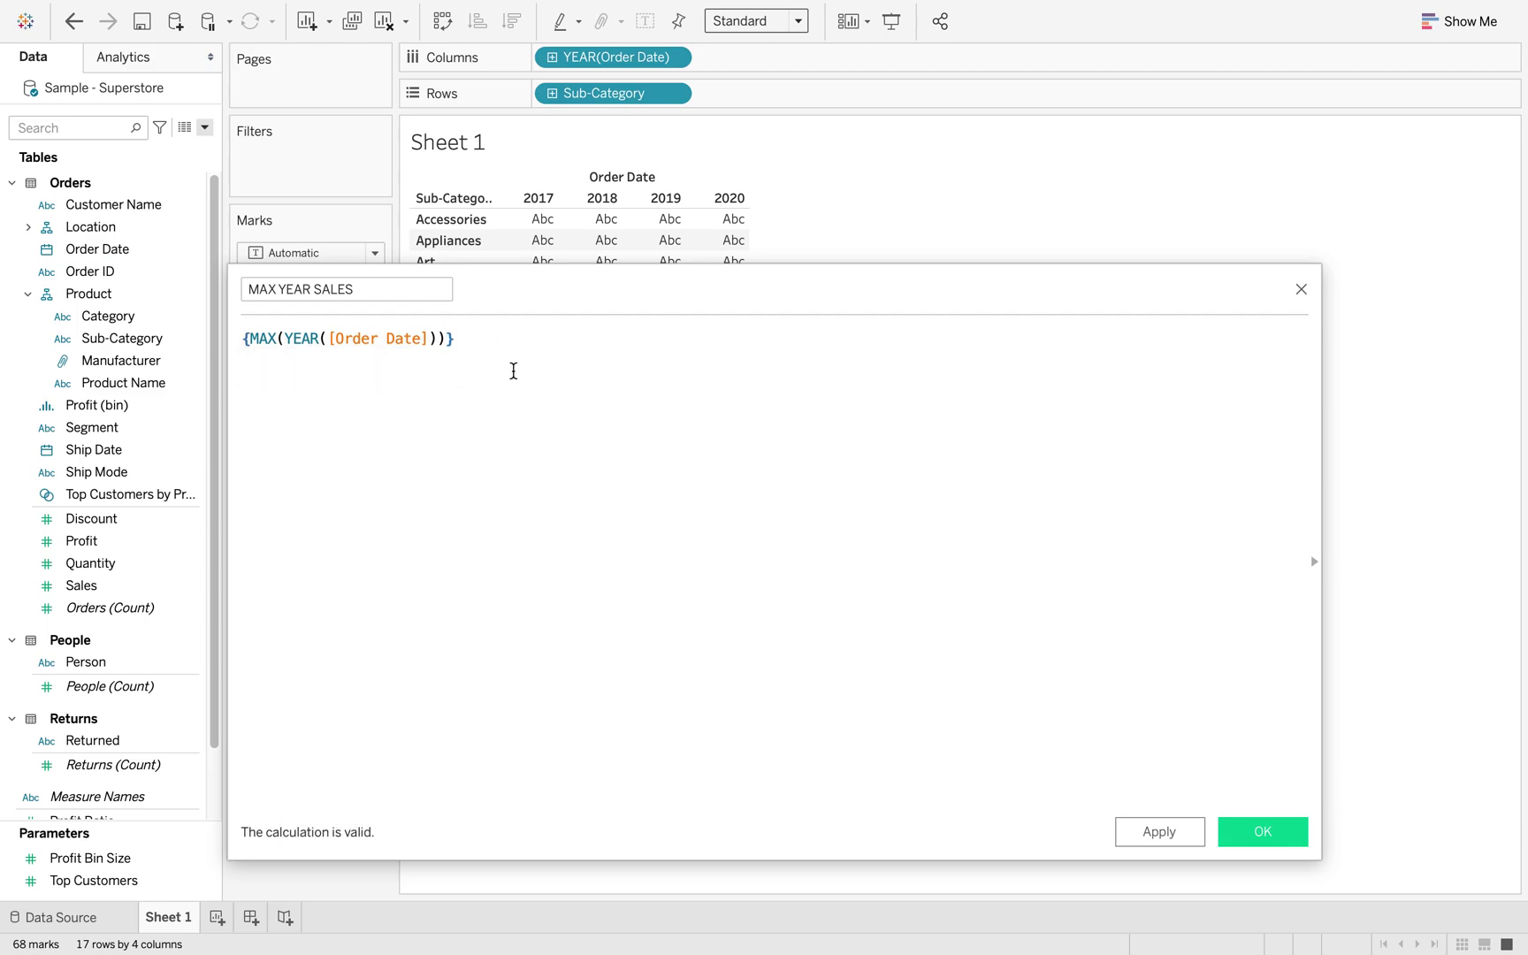
{"action": "left_click", "coordinate": [1165, 831]}
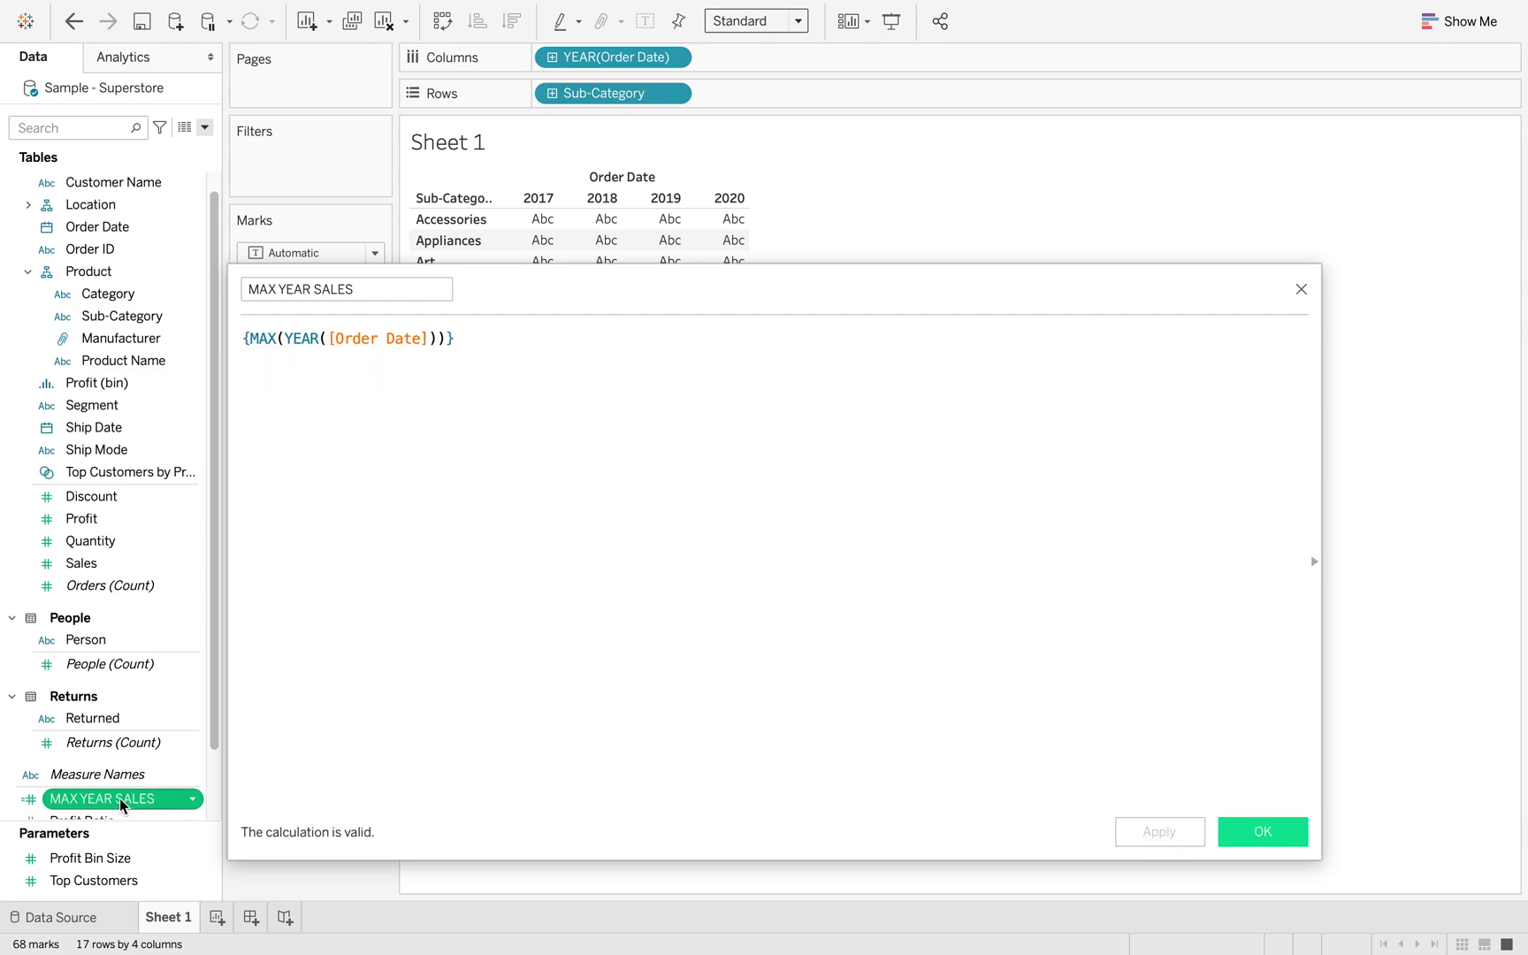
Drop MAX YEAR SALES onto Text so its values fill the table cells.
{"action": "left_click_drag", "start_coordinate": [589, 308], "coordinate": [660, 311]}
{"action": "left_click_drag", "start_coordinate": [107, 801], "coordinate": [350, 288]}
{"action": "left_click_drag", "start_coordinate": [581, 292], "coordinate": [597, 358]}
{"action": "mouse_move", "coordinate": [741, 221]}
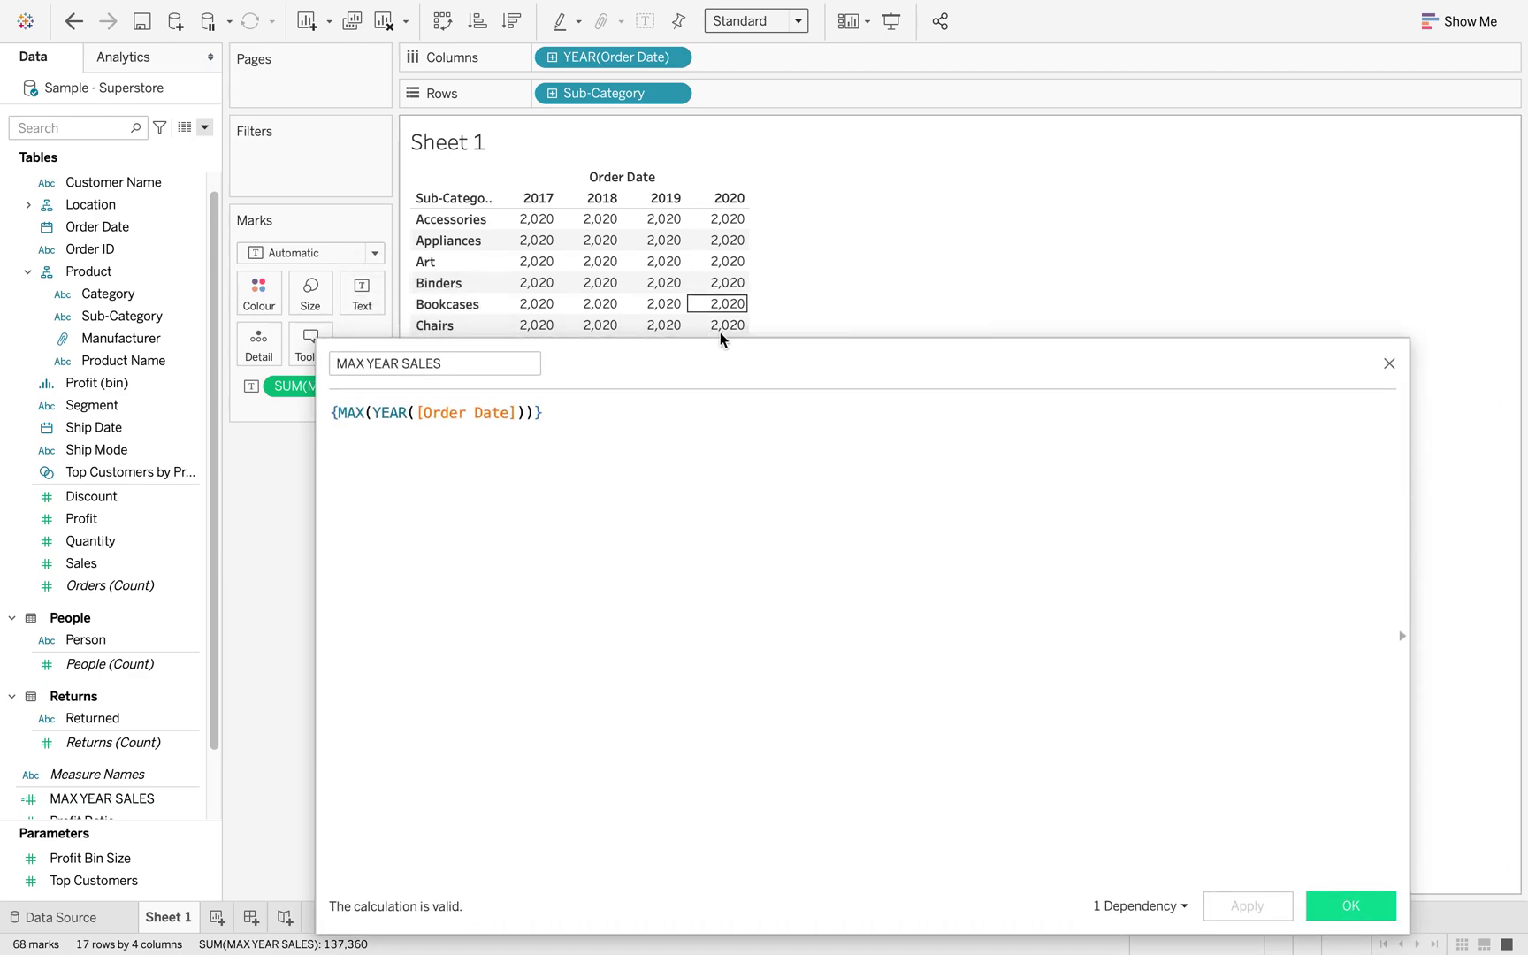
Complete the formula as IF {MAX(YEAR([Order Date]))} = order year THEN [Sales] END.
{"action": "left_click", "coordinate": [332, 413]}
{"action": "type", "text": "IF "}
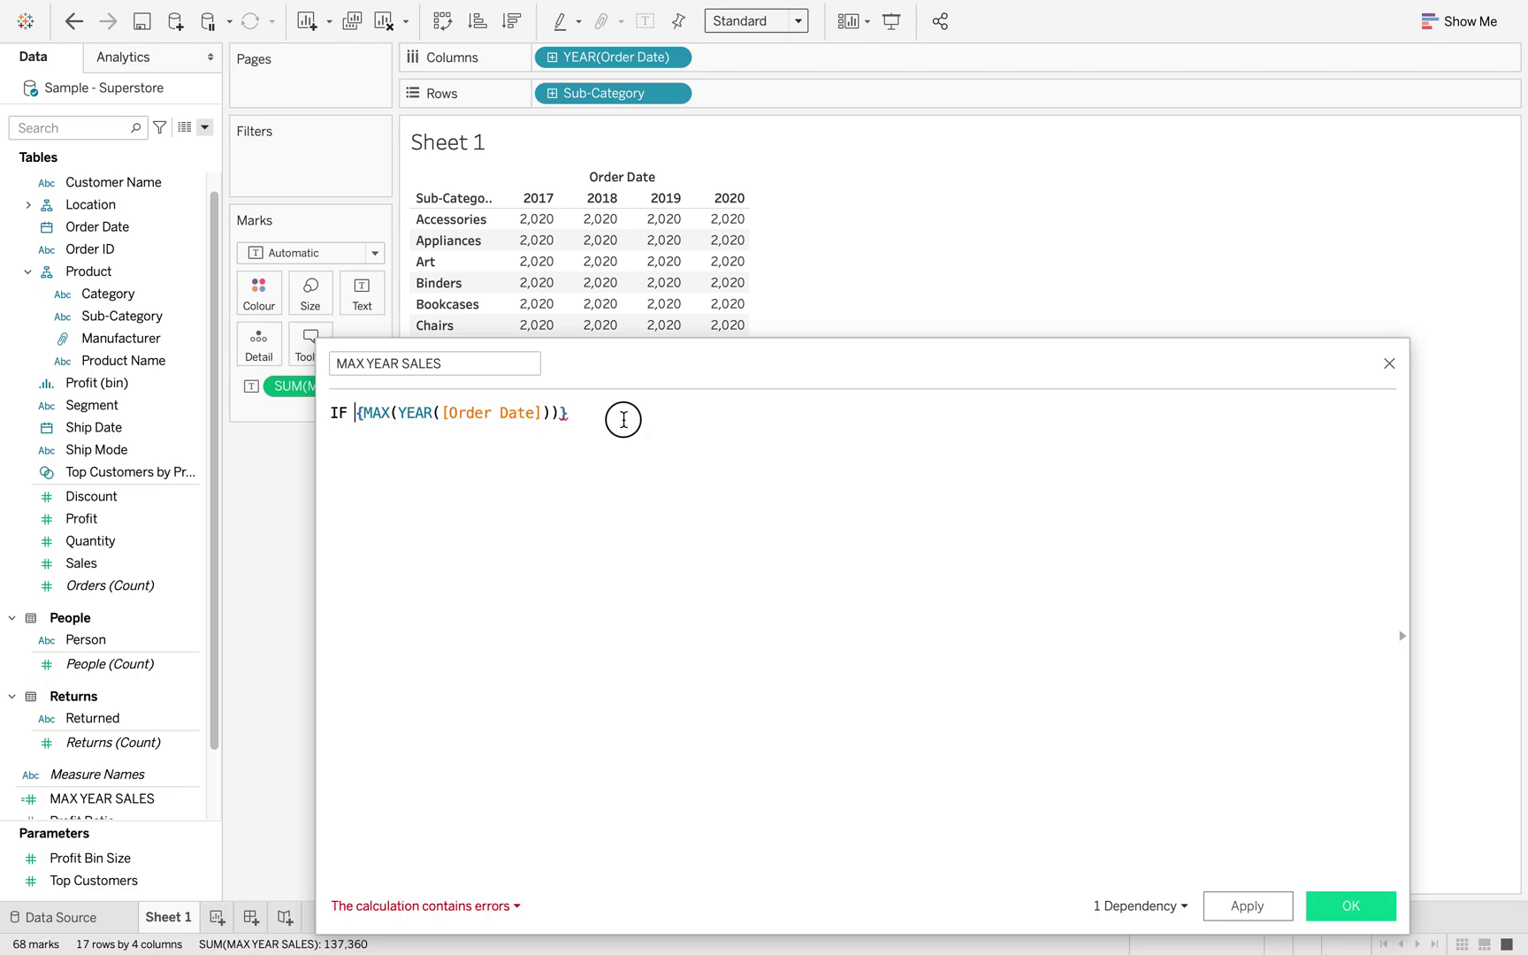
{"action": "type", "text": " ="}
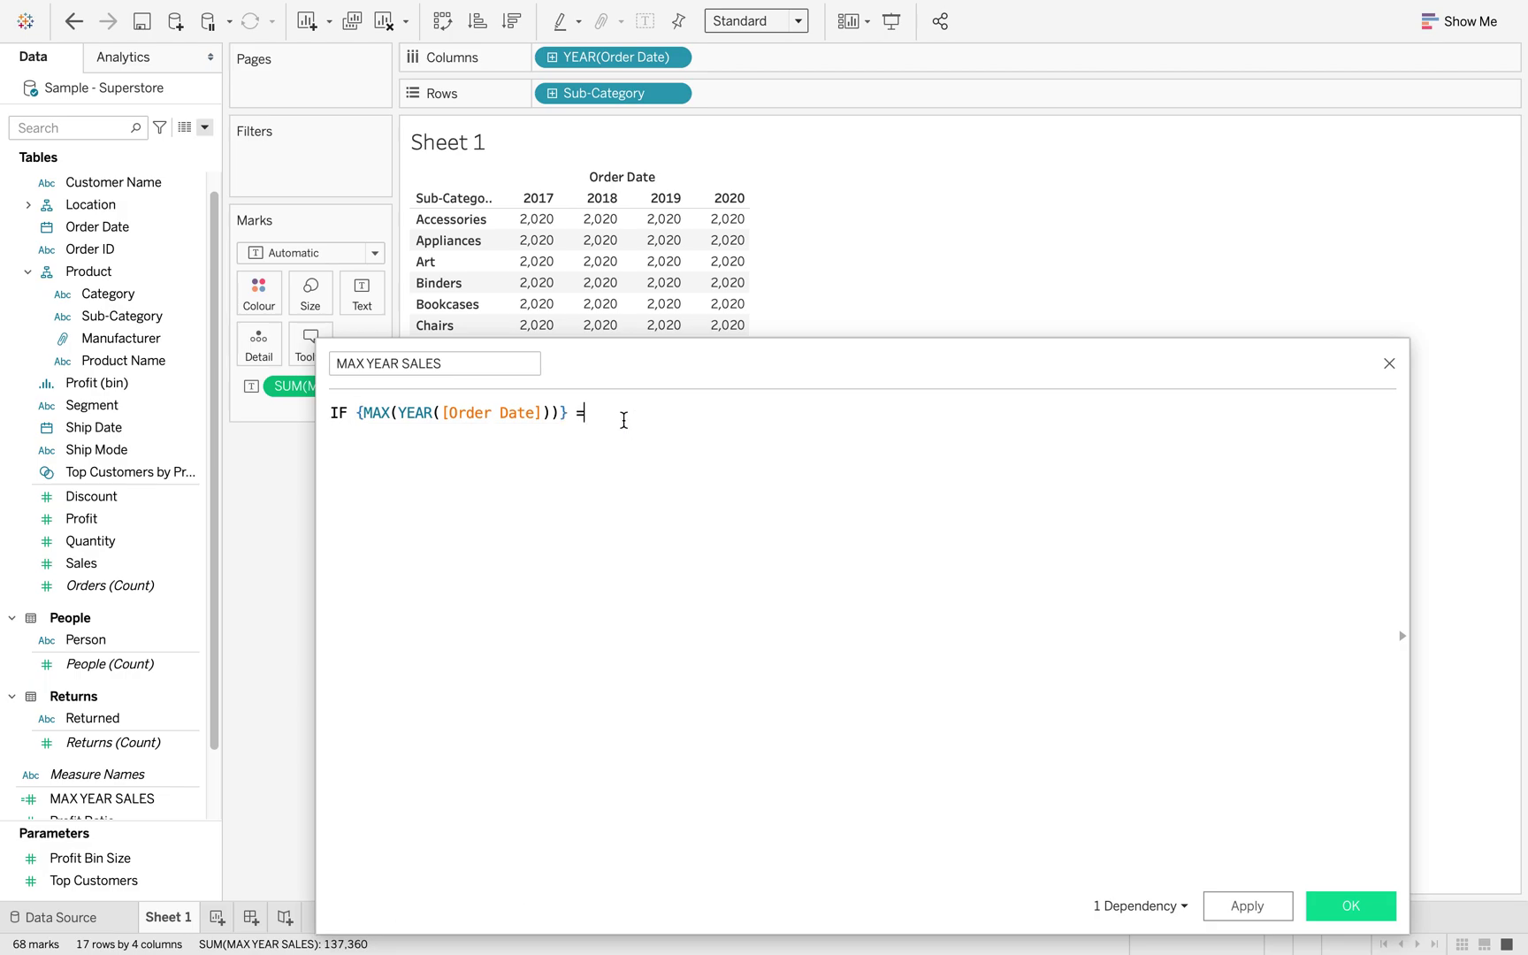
{"action": "left_click_drag", "start_coordinate": [621, 58], "coordinate": [678, 419]}
{"action": "type", "text": "THEN SAL"}
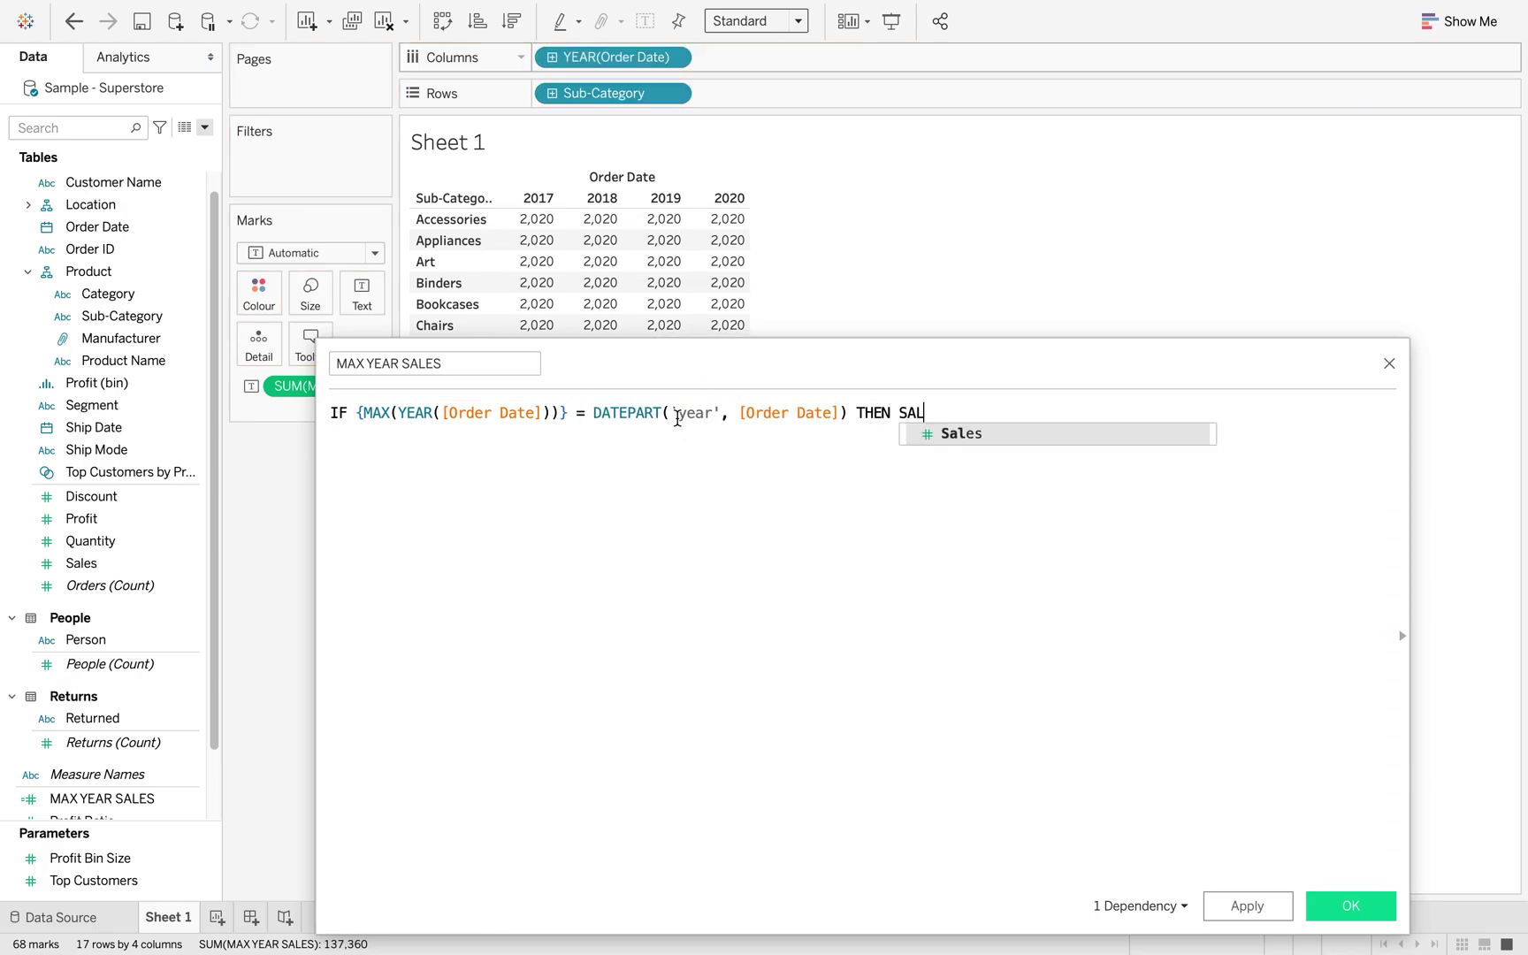
{"action": "key", "text": "Return"}
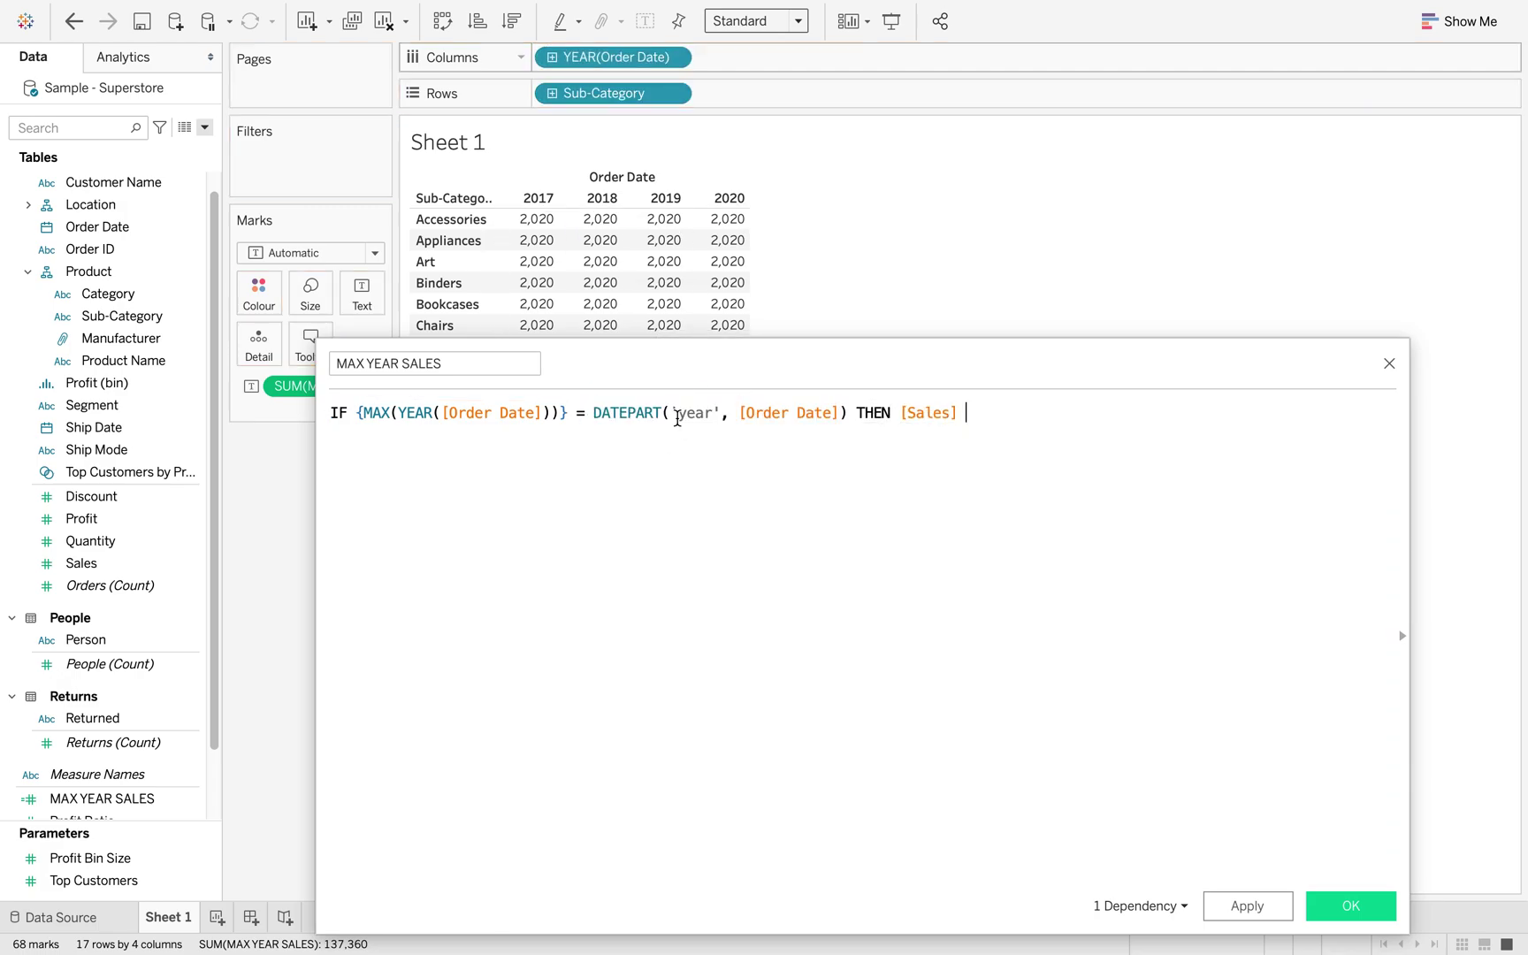
{"action": "type", "text": "END"}
{"action": "left_click", "coordinate": [696, 490]}
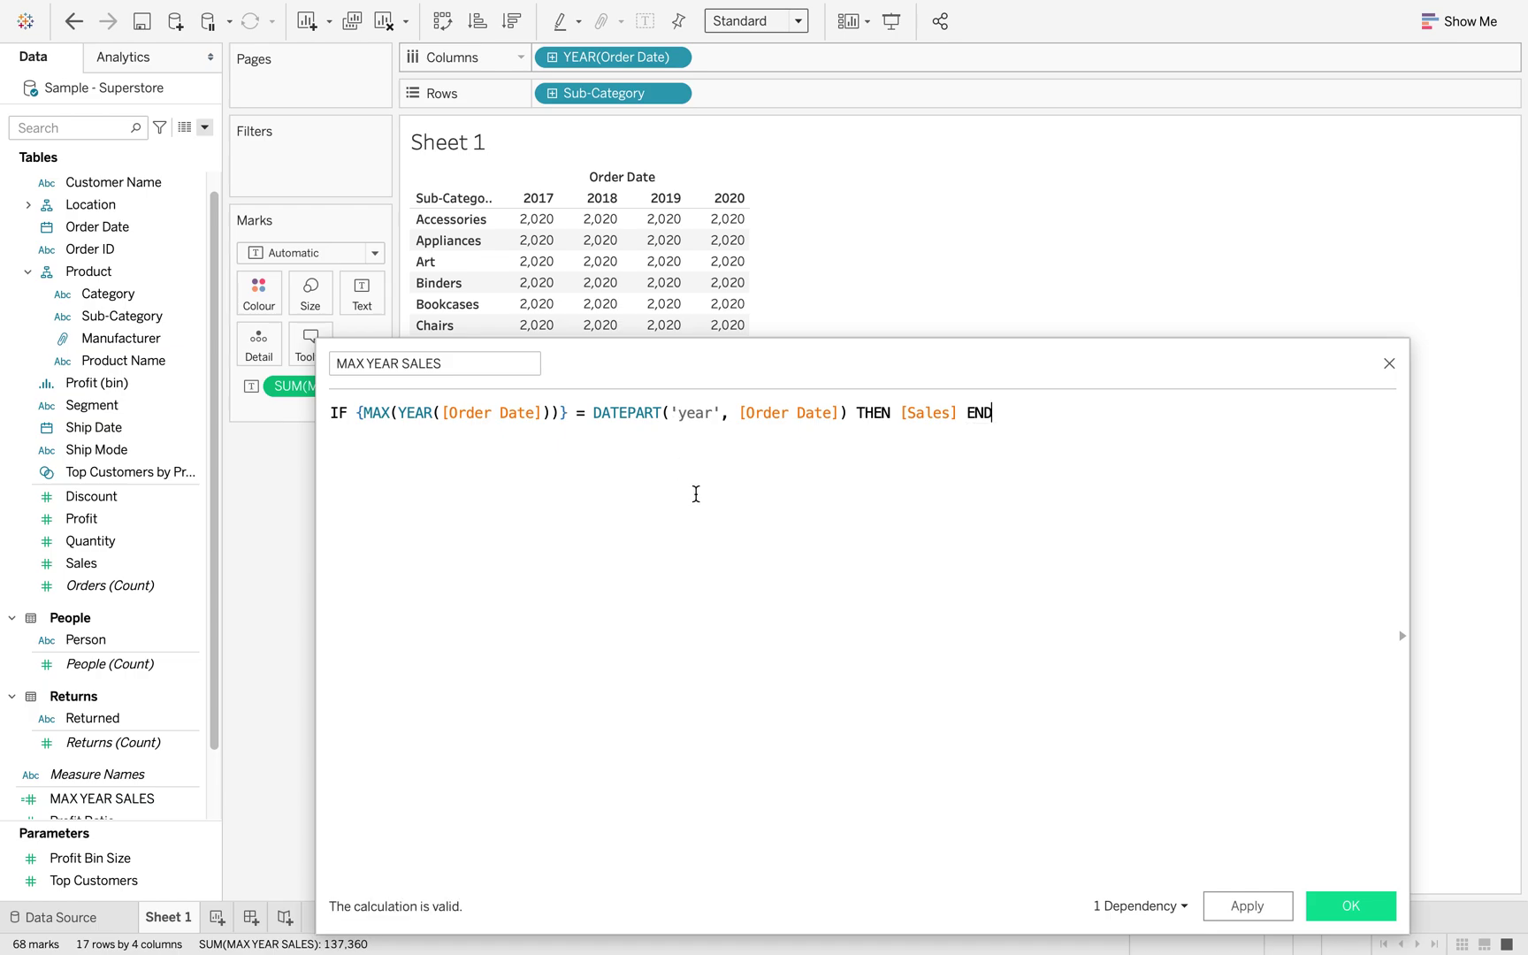
{"action": "left_click", "coordinate": [1342, 911]}
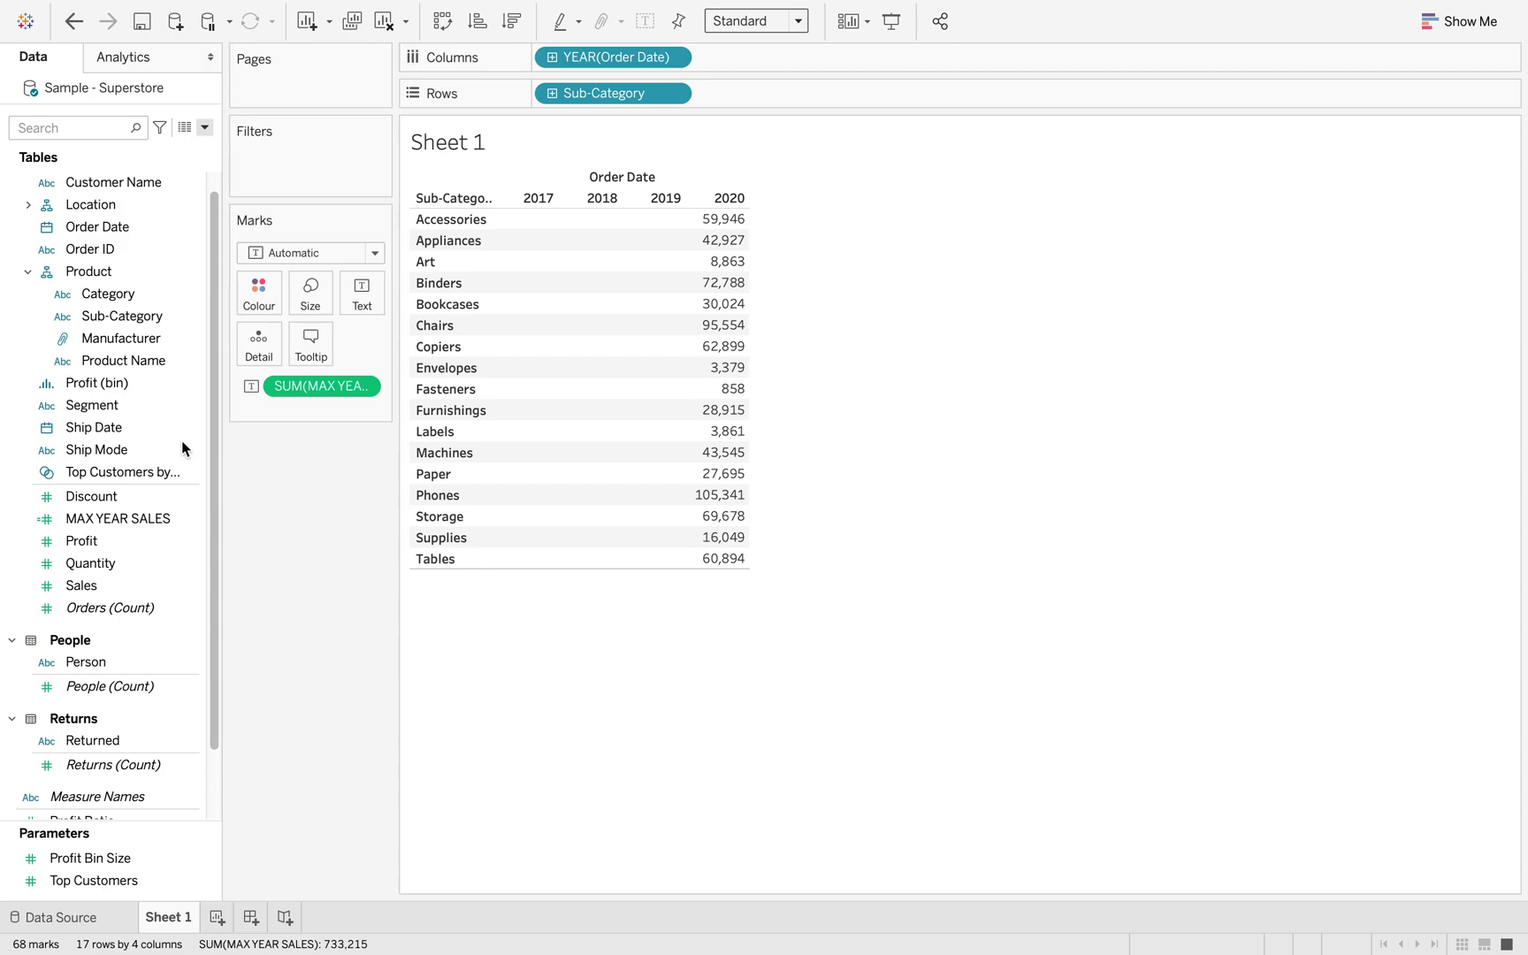
Duplicate the MAX YEAR SALES calculation and open the copy for editing.
{"action": "right_click", "coordinate": [140, 522]}
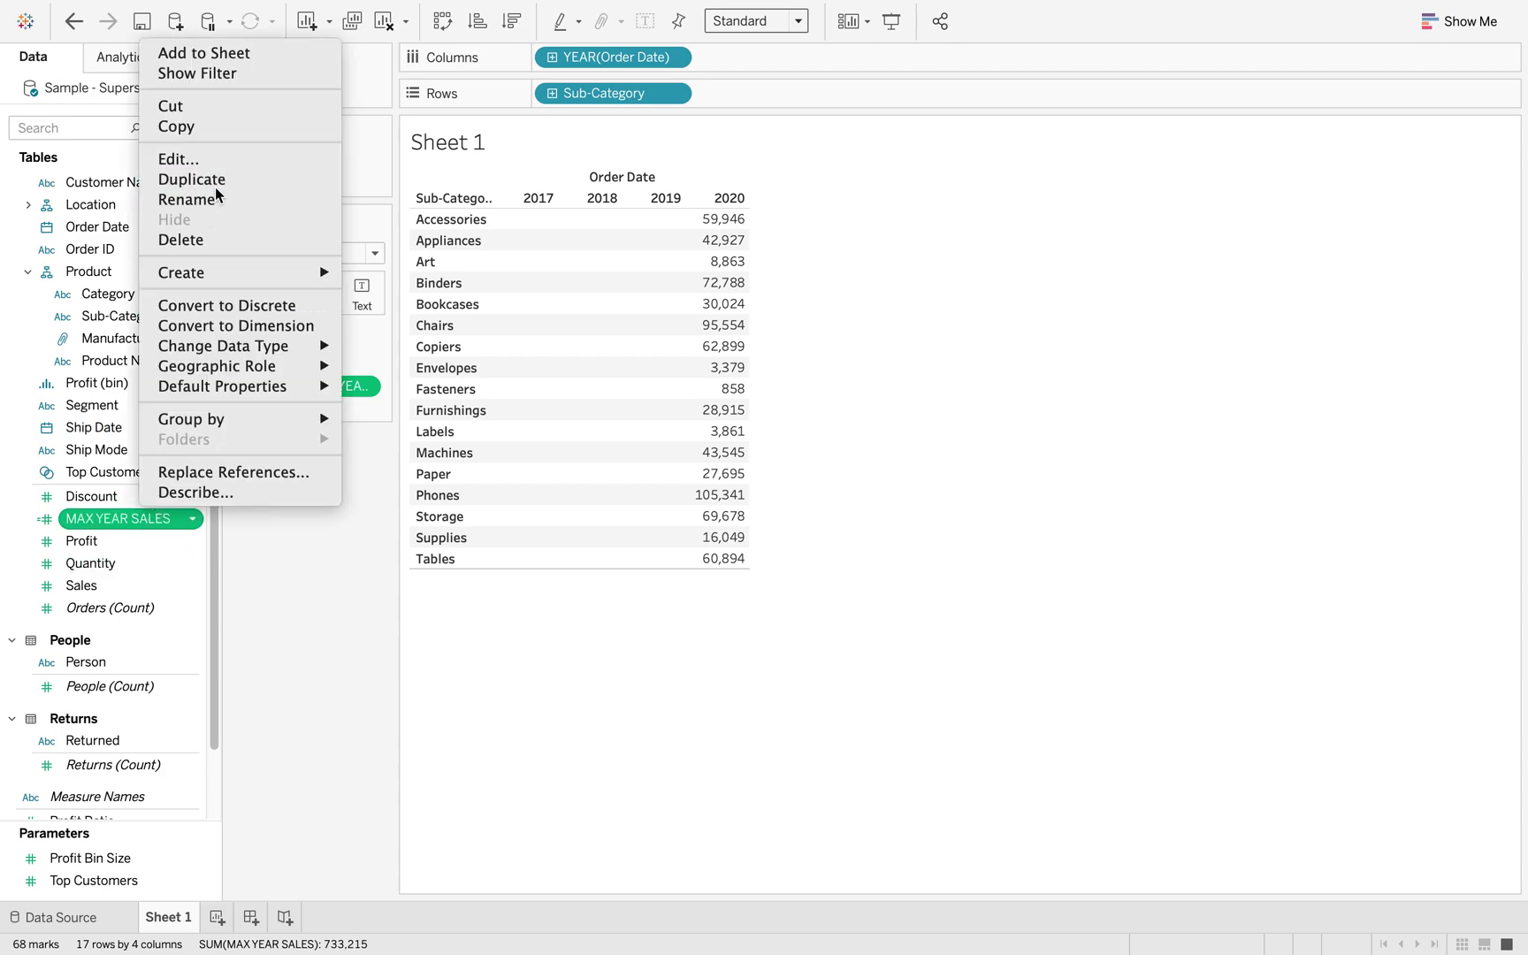
{"action": "left_click", "coordinate": [213, 179]}
{"action": "right_click", "coordinate": [138, 539]}
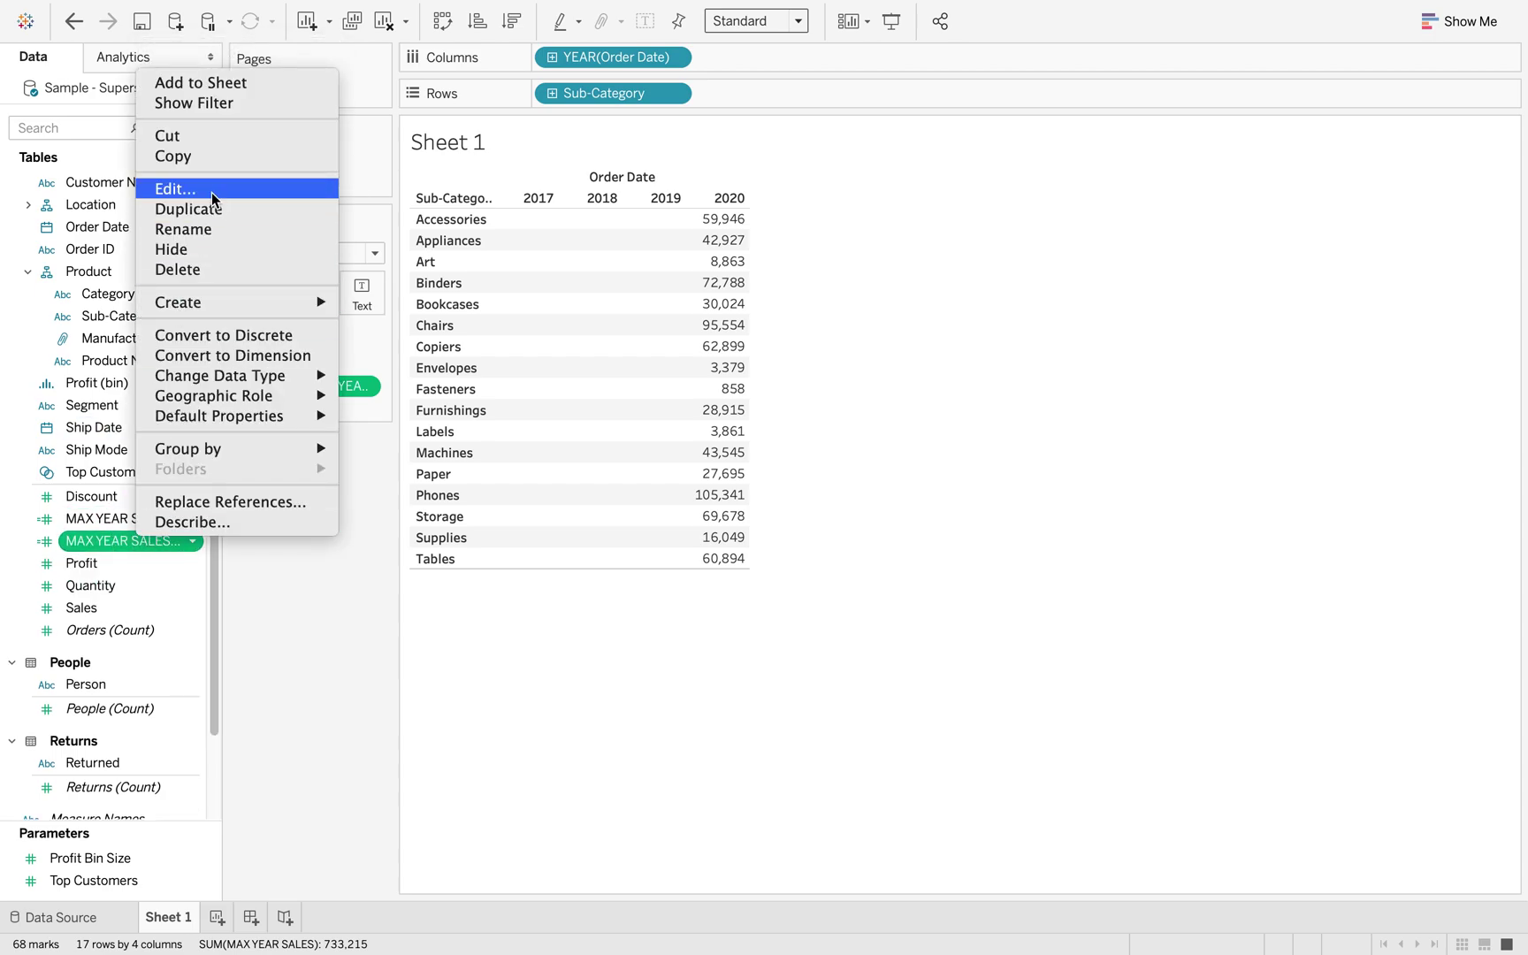
{"action": "left_click", "coordinate": [211, 191]}
Rename the copy MAX YEAR -1 SALES, add -1 after the braces, and add it to the table.
{"action": "left_click", "coordinate": [403, 365]}
{"action": "type", "text": "1 SALES"}
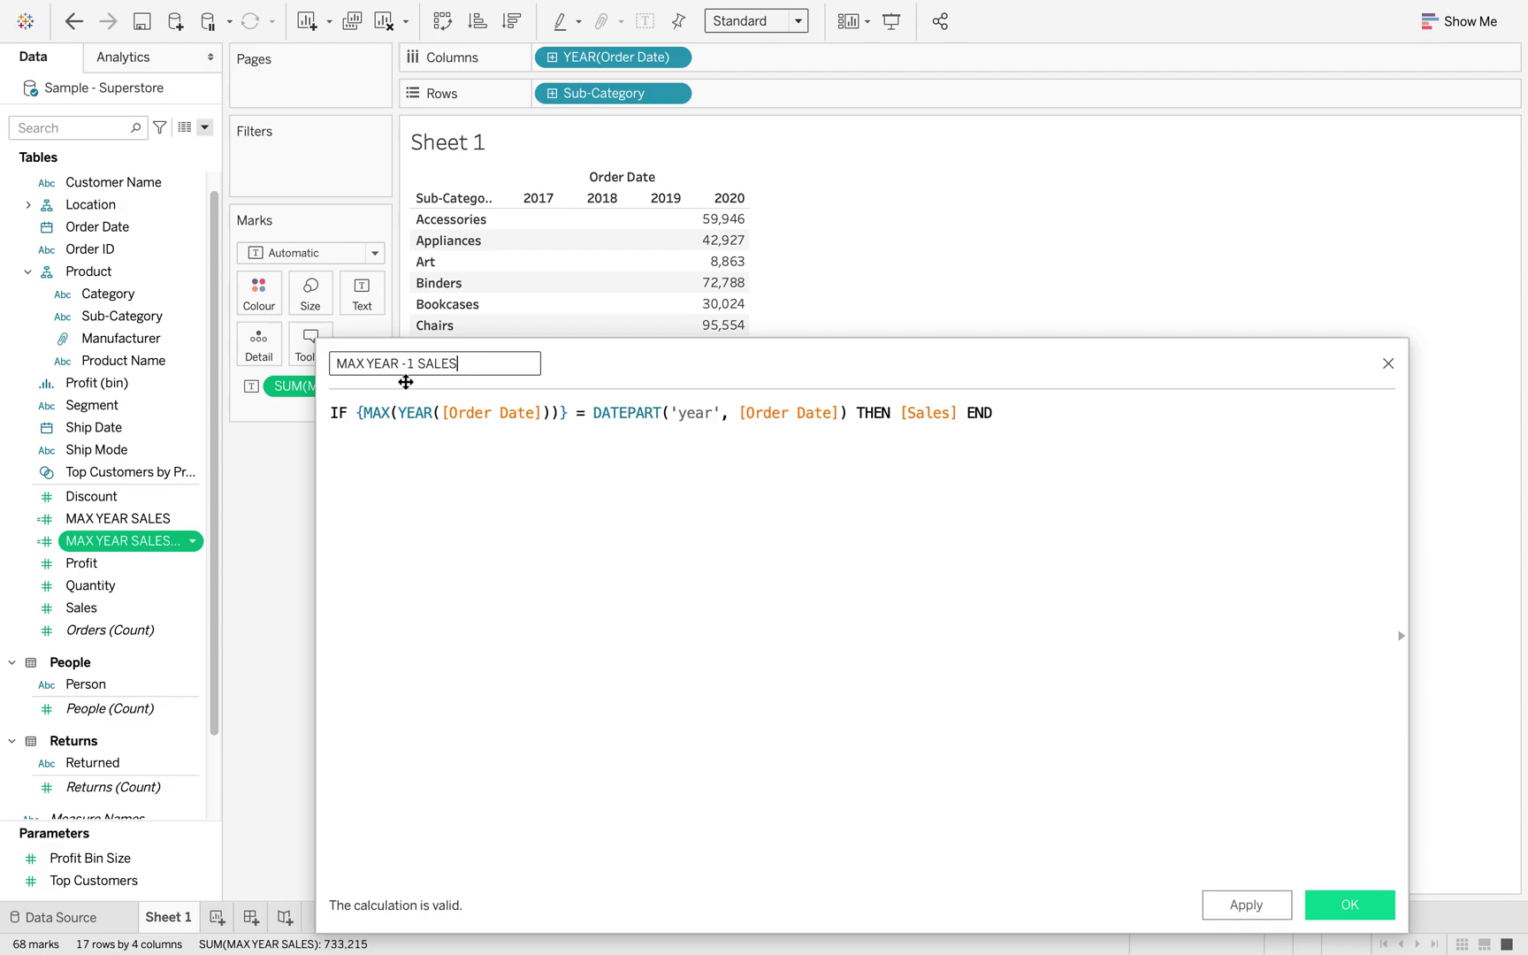
{"action": "left_click", "coordinate": [570, 415]}
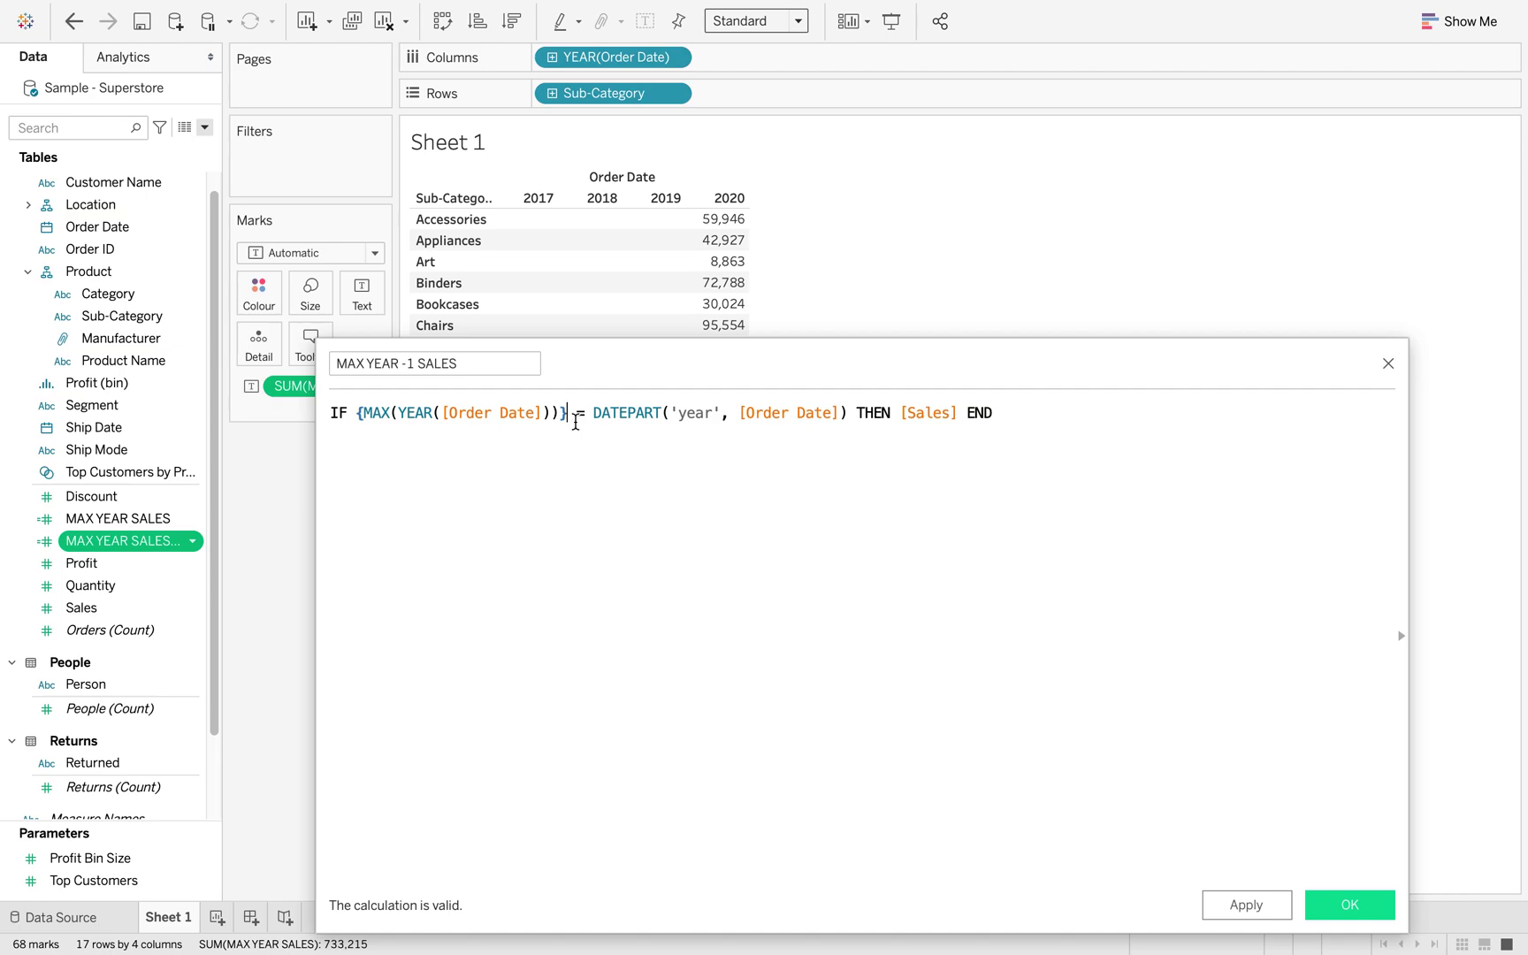
{"action": "type", "text": "-1"}
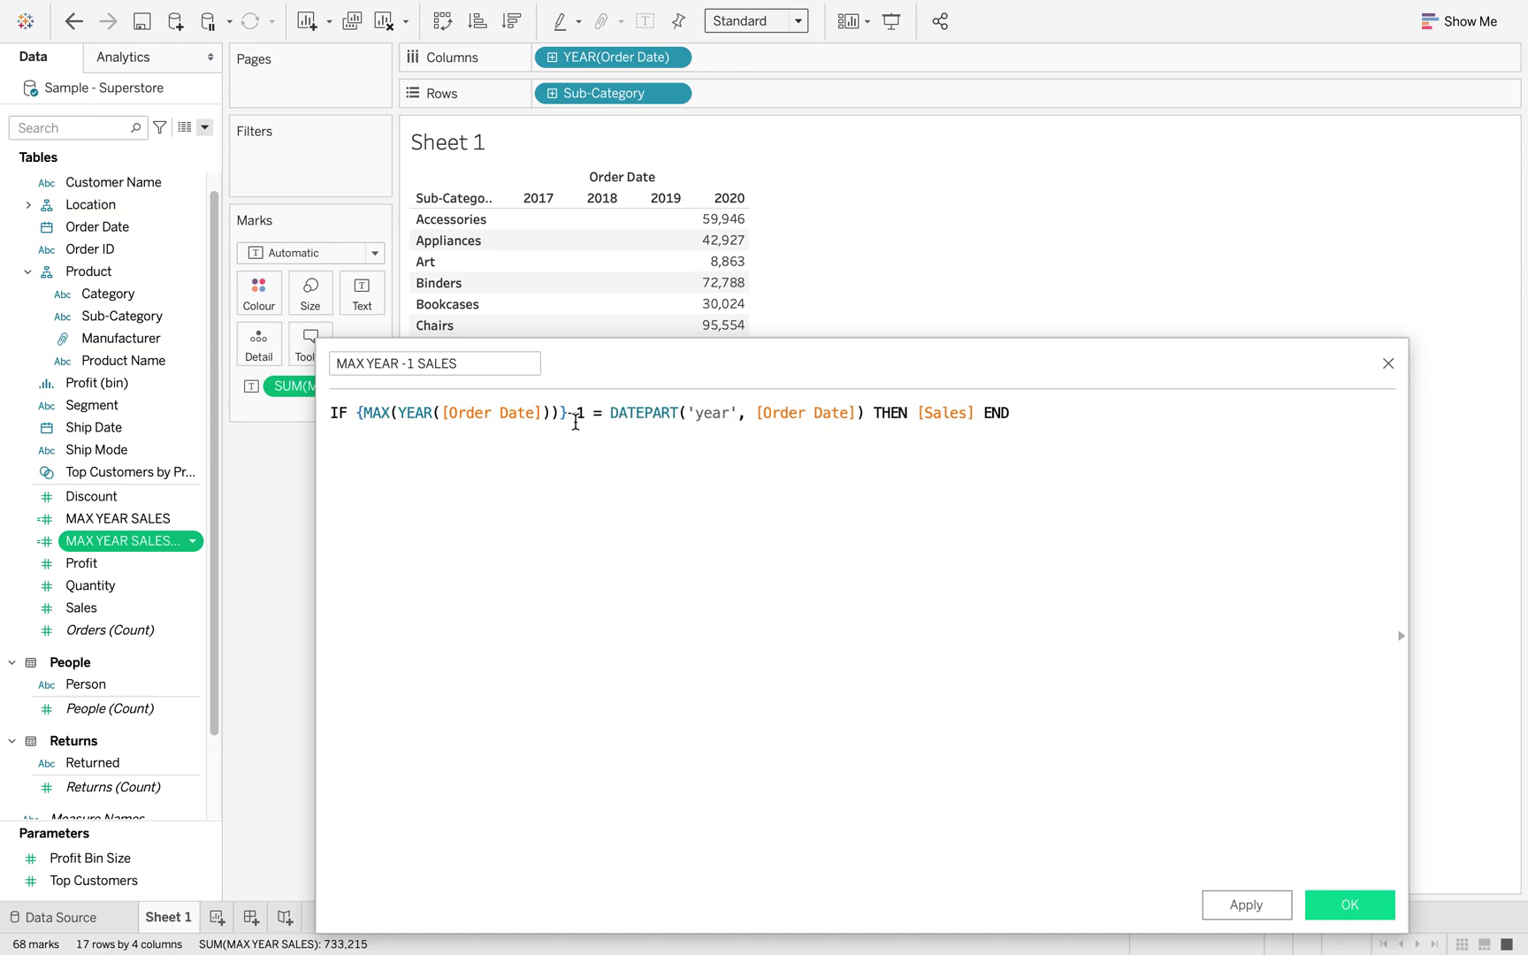
{"action": "left_click", "coordinate": [1349, 904]}
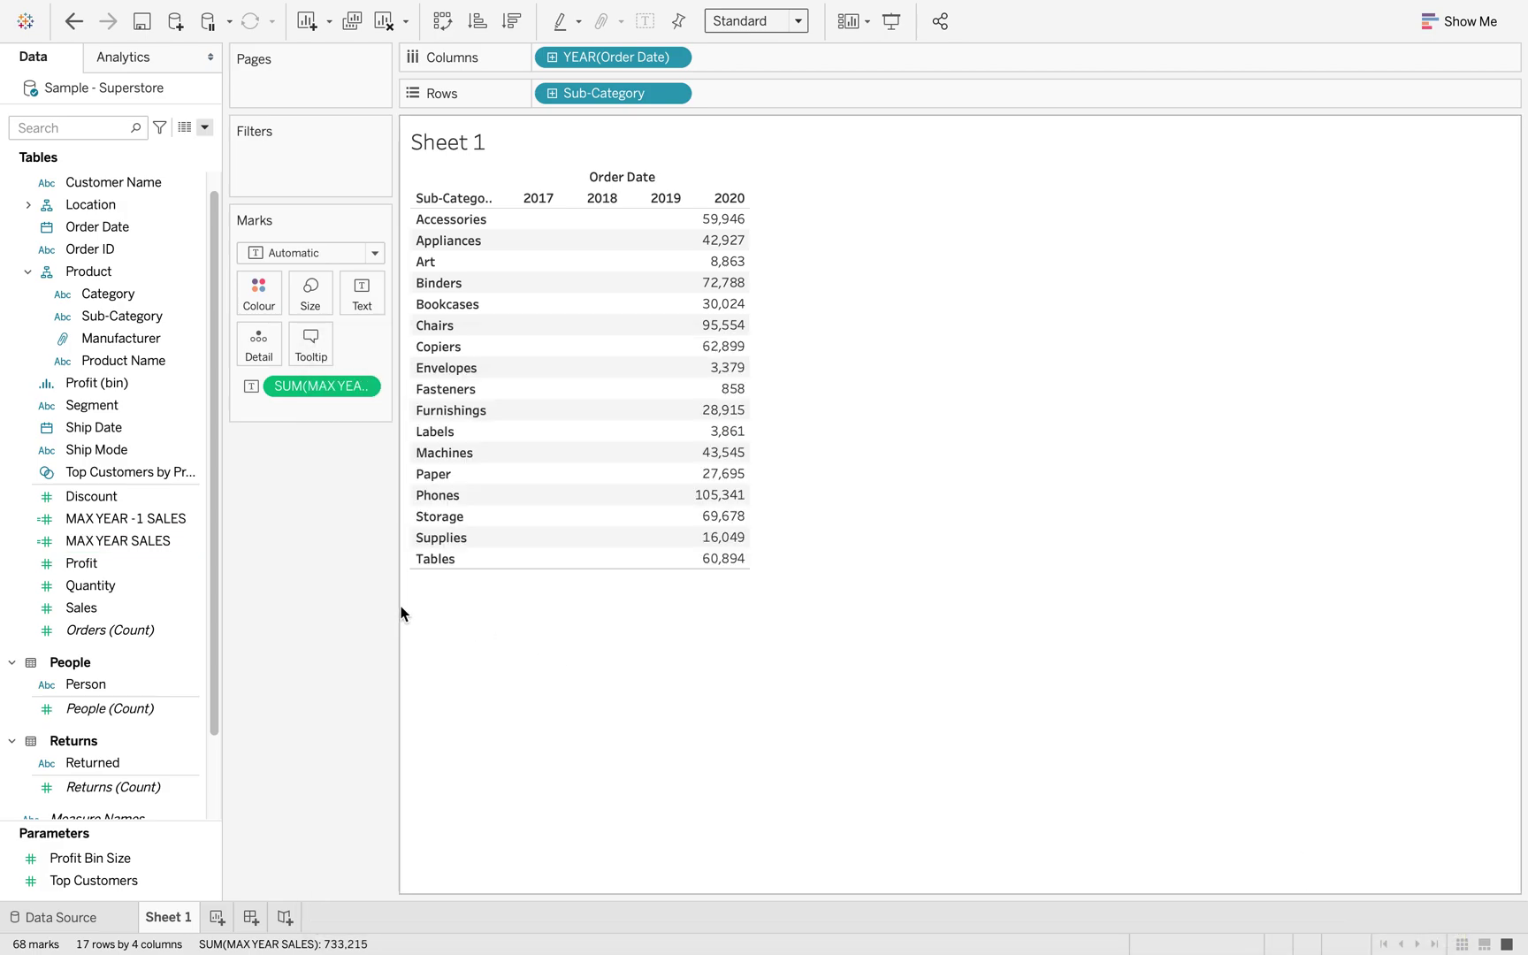
{"action": "left_click_drag", "start_coordinate": [141, 518], "coordinate": [643, 341]}
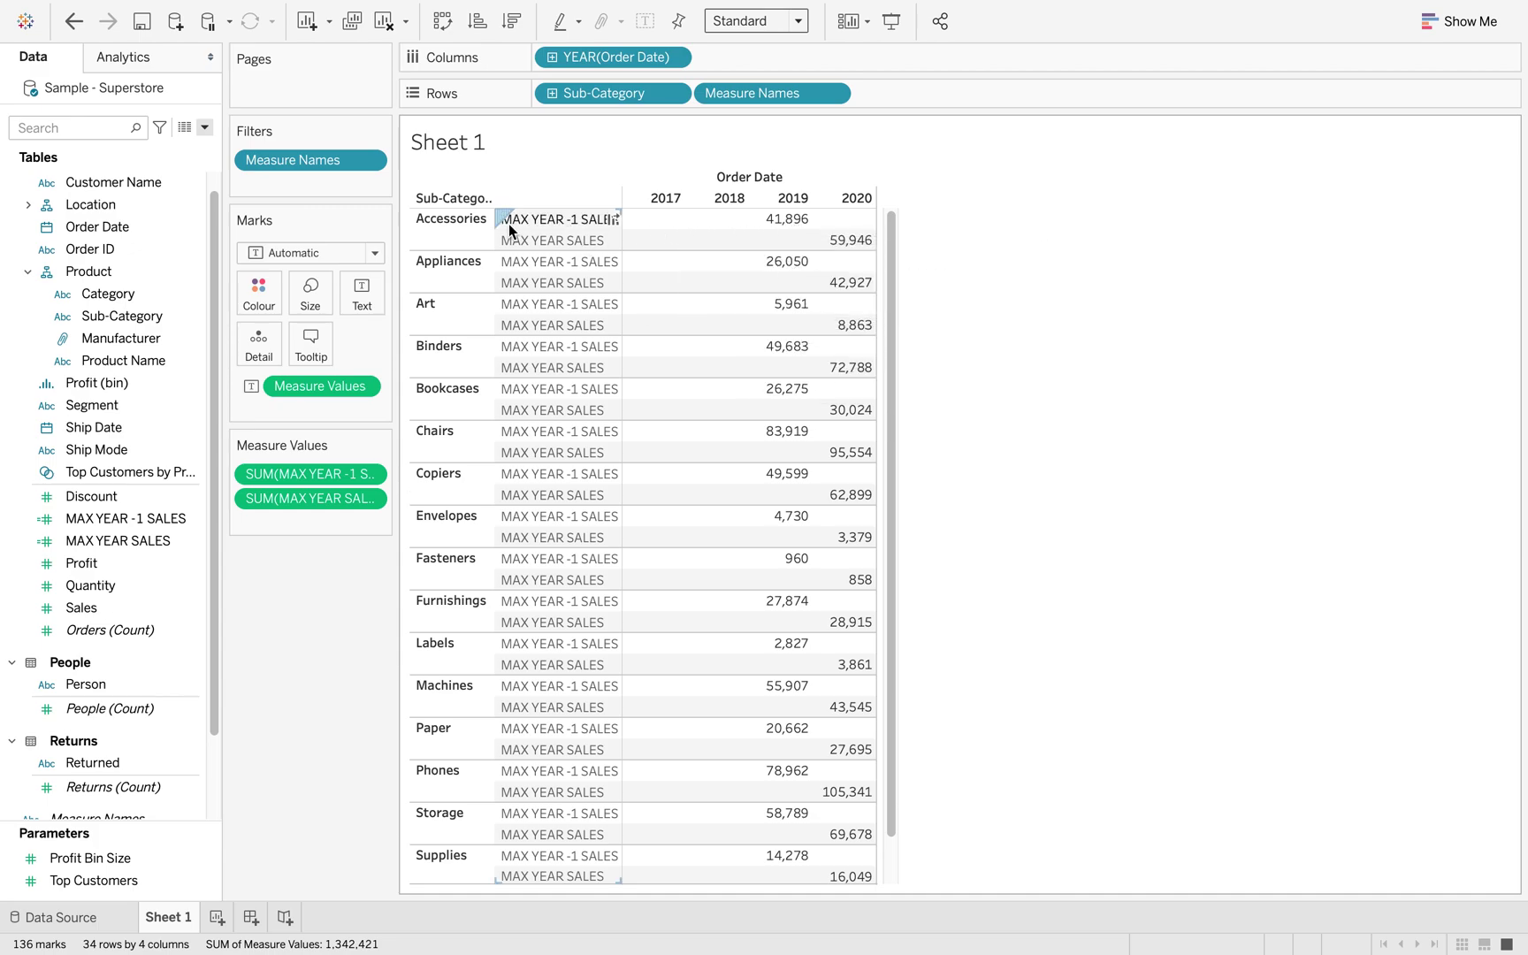
Move Measure Names to Columns and drop YEAR(Order Date), leaving two sales columns.
{"action": "mouse_move", "coordinate": [842, 251]}
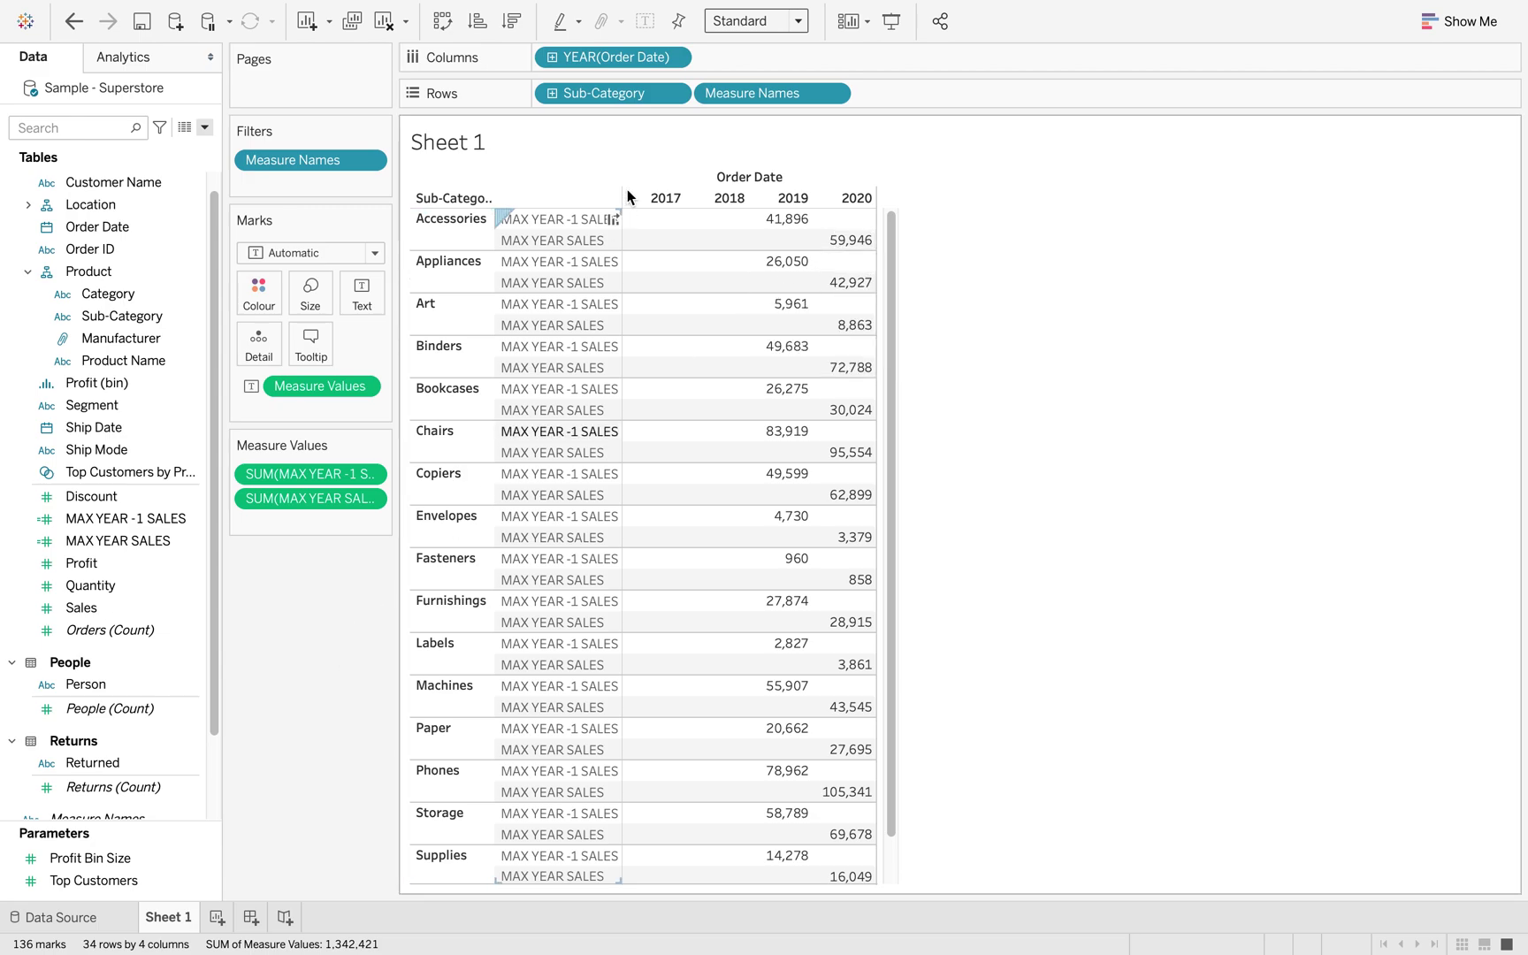
{"action": "left_click_drag", "start_coordinate": [739, 93], "coordinate": [754, 58]}
{"action": "left_click_drag", "start_coordinate": [628, 62], "coordinate": [327, 631]}
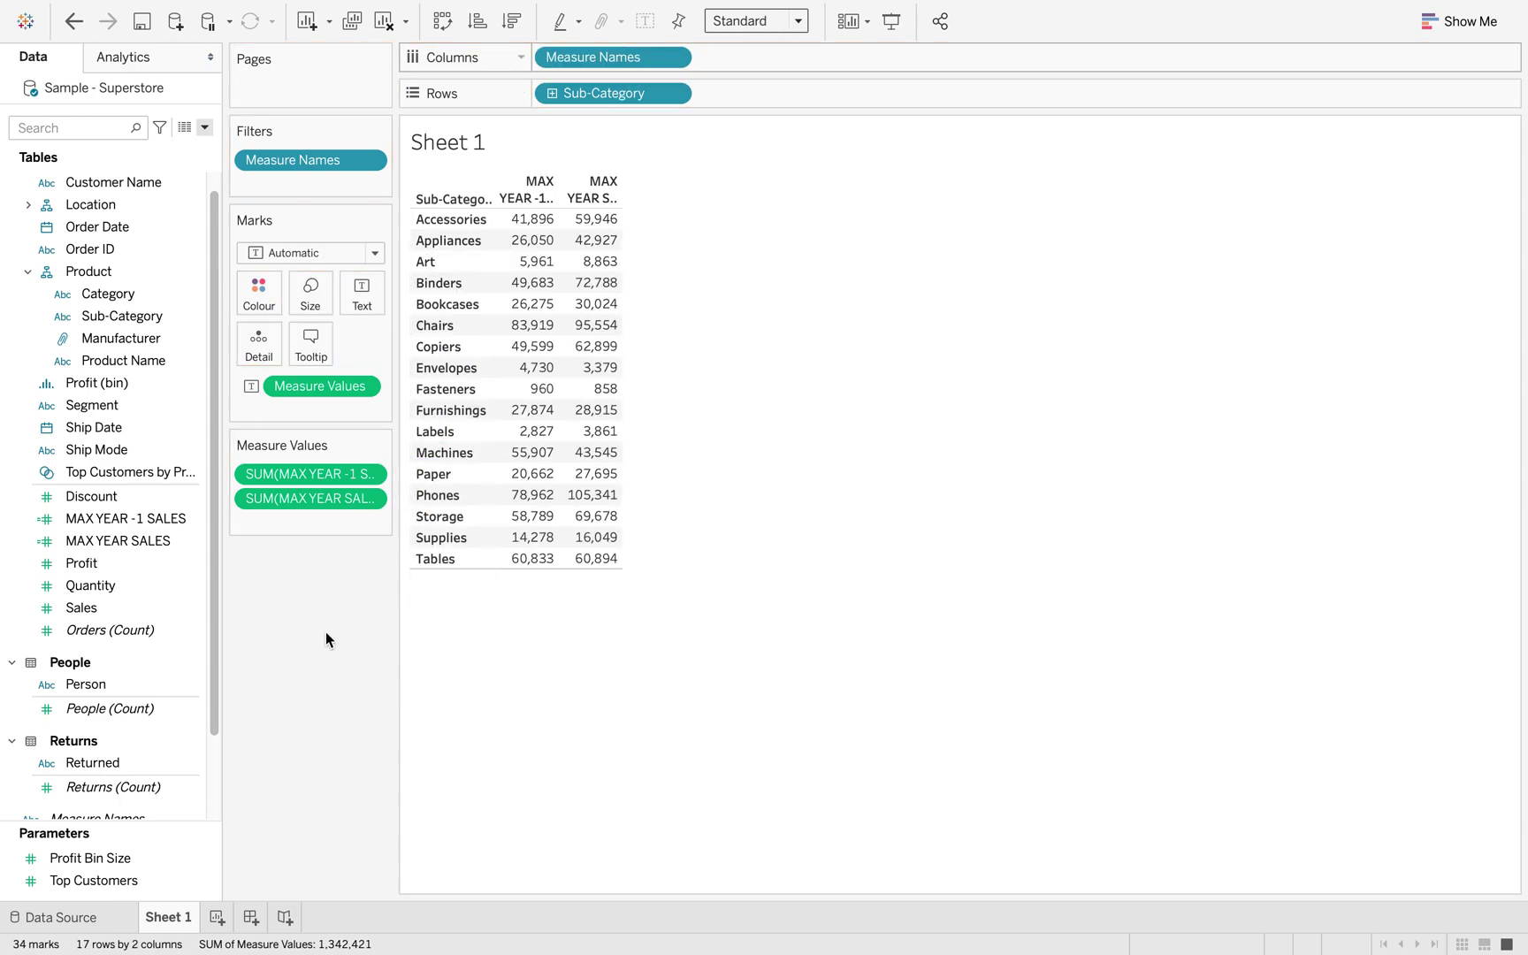
{"action": "left_click", "coordinate": [206, 129]}
Create DIFFERENCE = SIGN(SUM([MAX YEAR SALES])-SUM([MAX YEAR -1 SALES])).
{"action": "left_click", "coordinate": [201, 147]}
{"action": "type", "text": "D"}
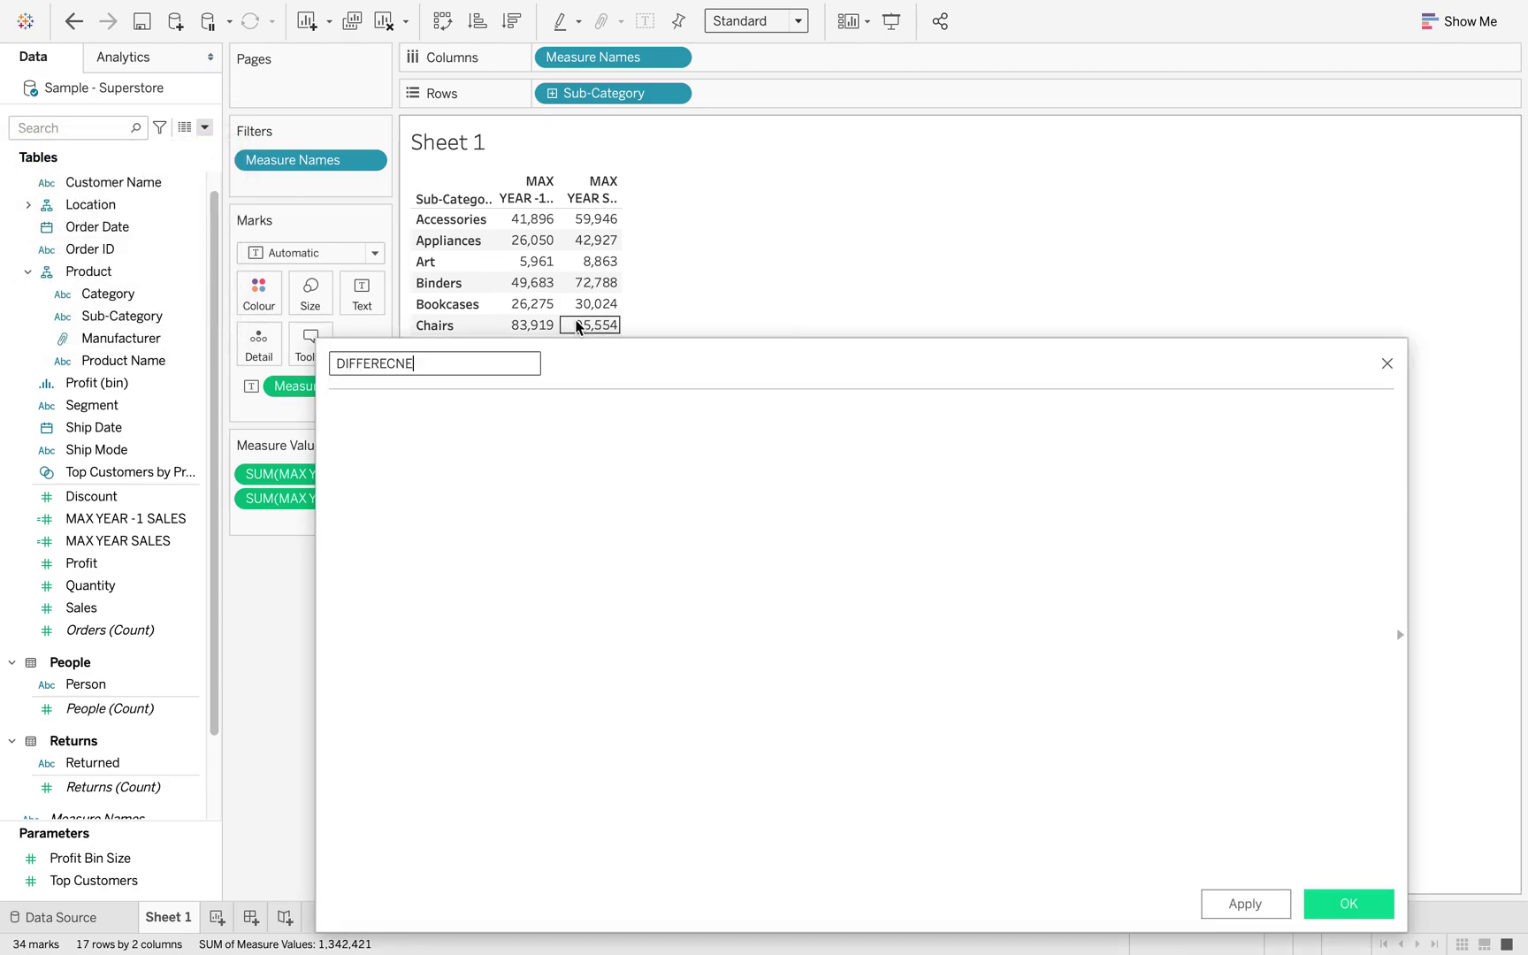
{"action": "type", "text": "IFFERENCE"}
{"action": "key", "text": "Tab"}
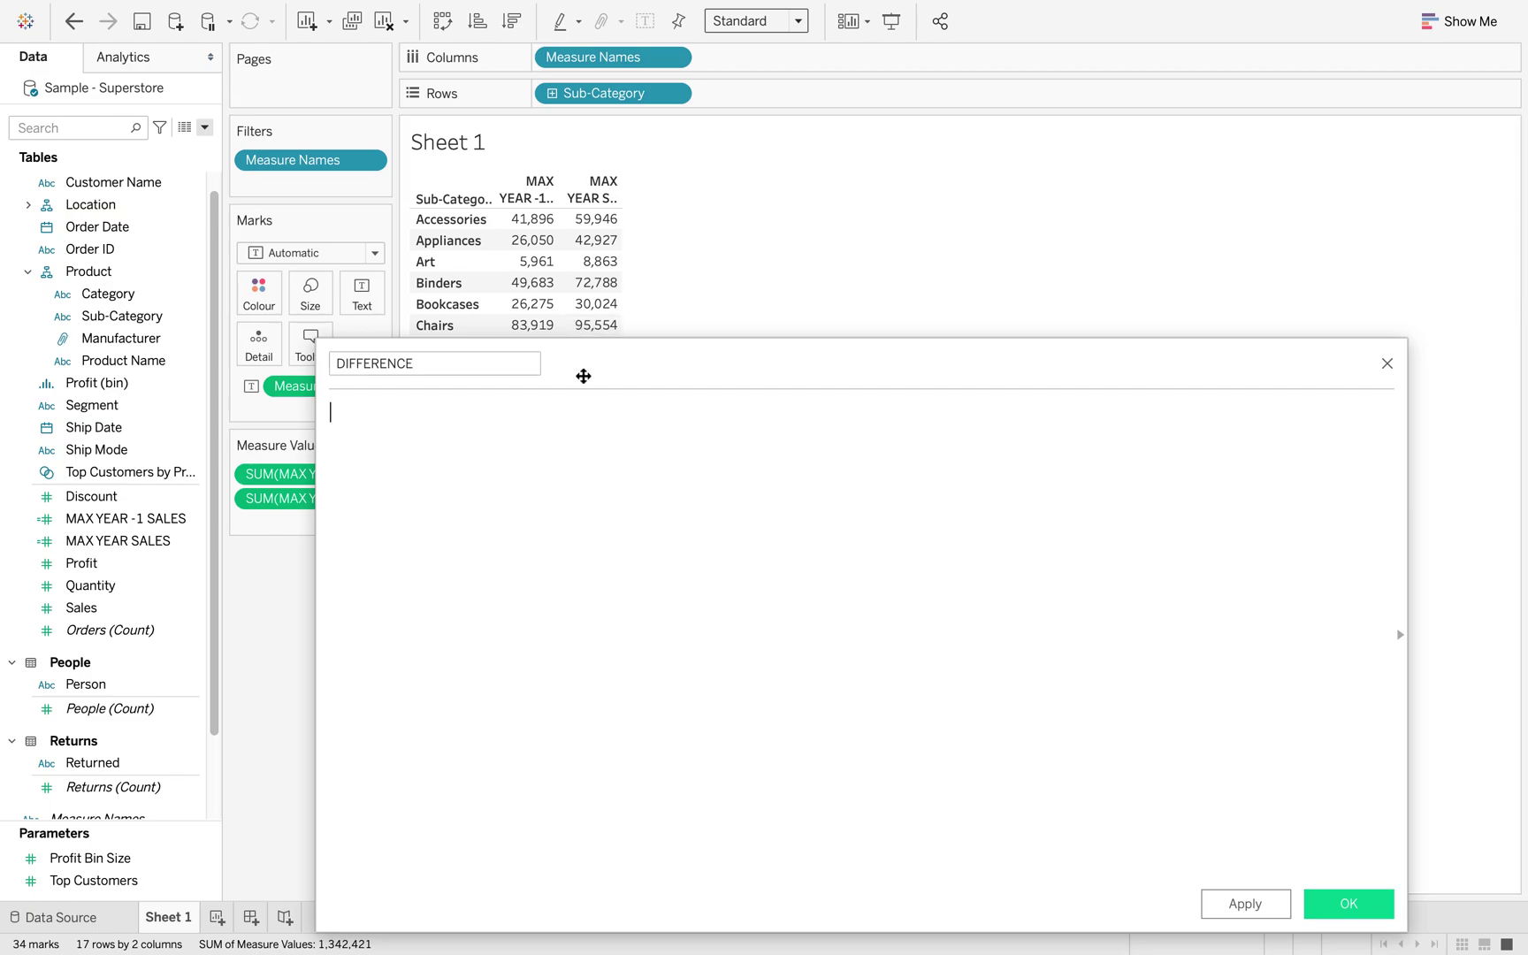
{"action": "type", "text": "SIGN"}
{"action": "key", "text": "Return"}
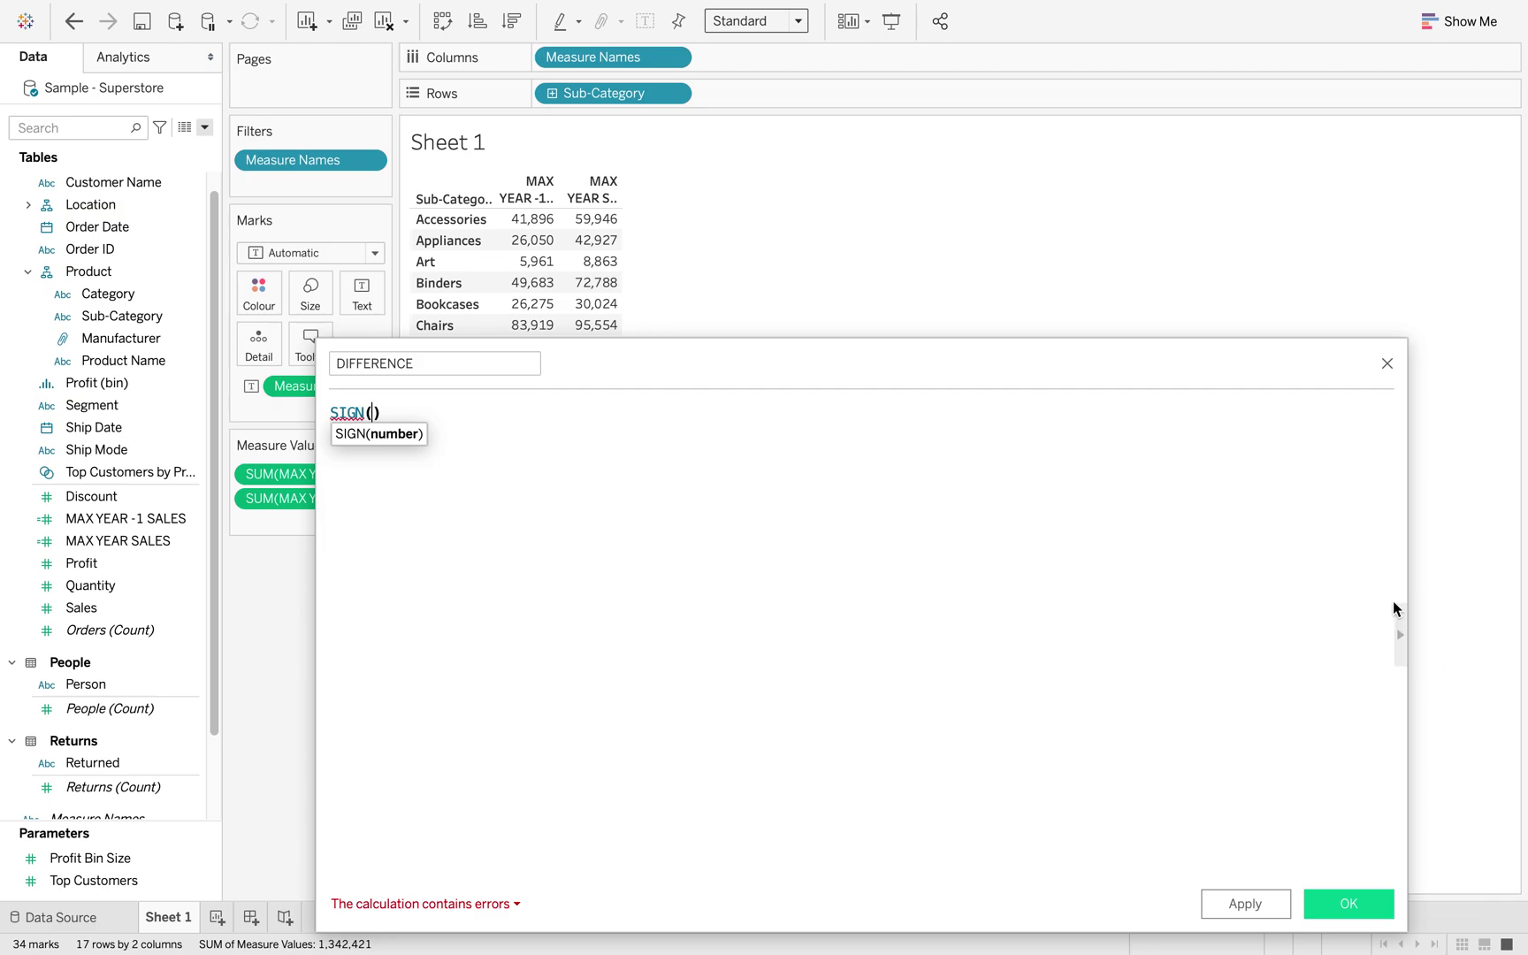
{"action": "left_click_drag", "start_coordinate": [1397, 627], "coordinate": [866, 623]}
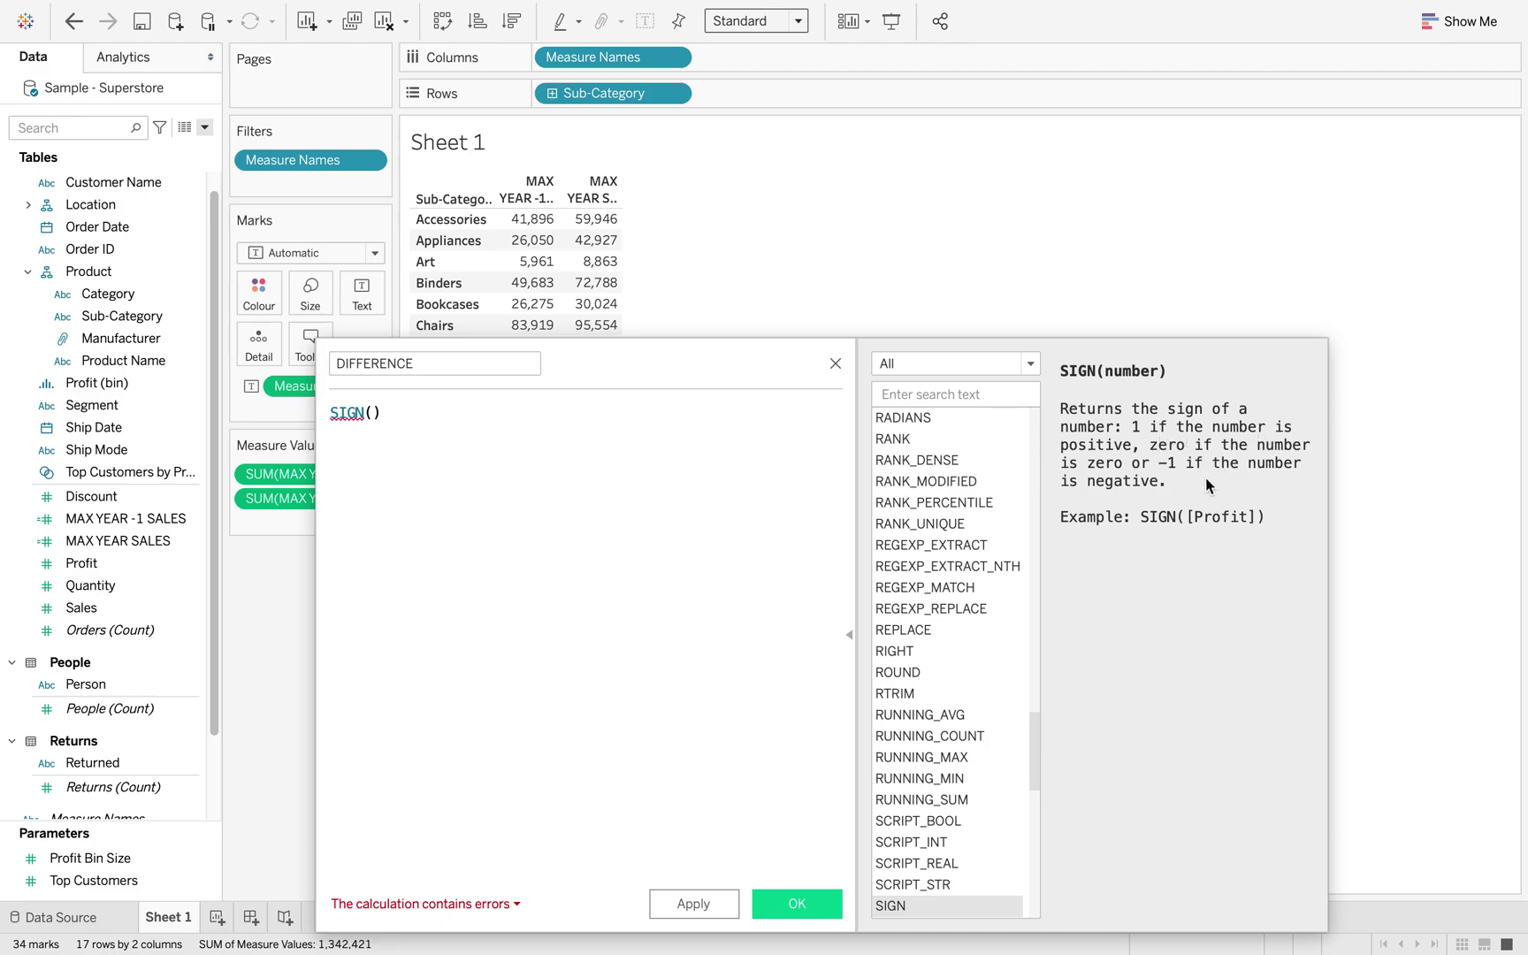
{"action": "left_click", "coordinate": [375, 413]}
{"action": "left_click_drag", "start_coordinate": [705, 339], "coordinate": [847, 290]}
{"action": "left_click_drag", "start_coordinate": [351, 500], "coordinate": [518, 398]}
{"action": "type", "text": "-"}
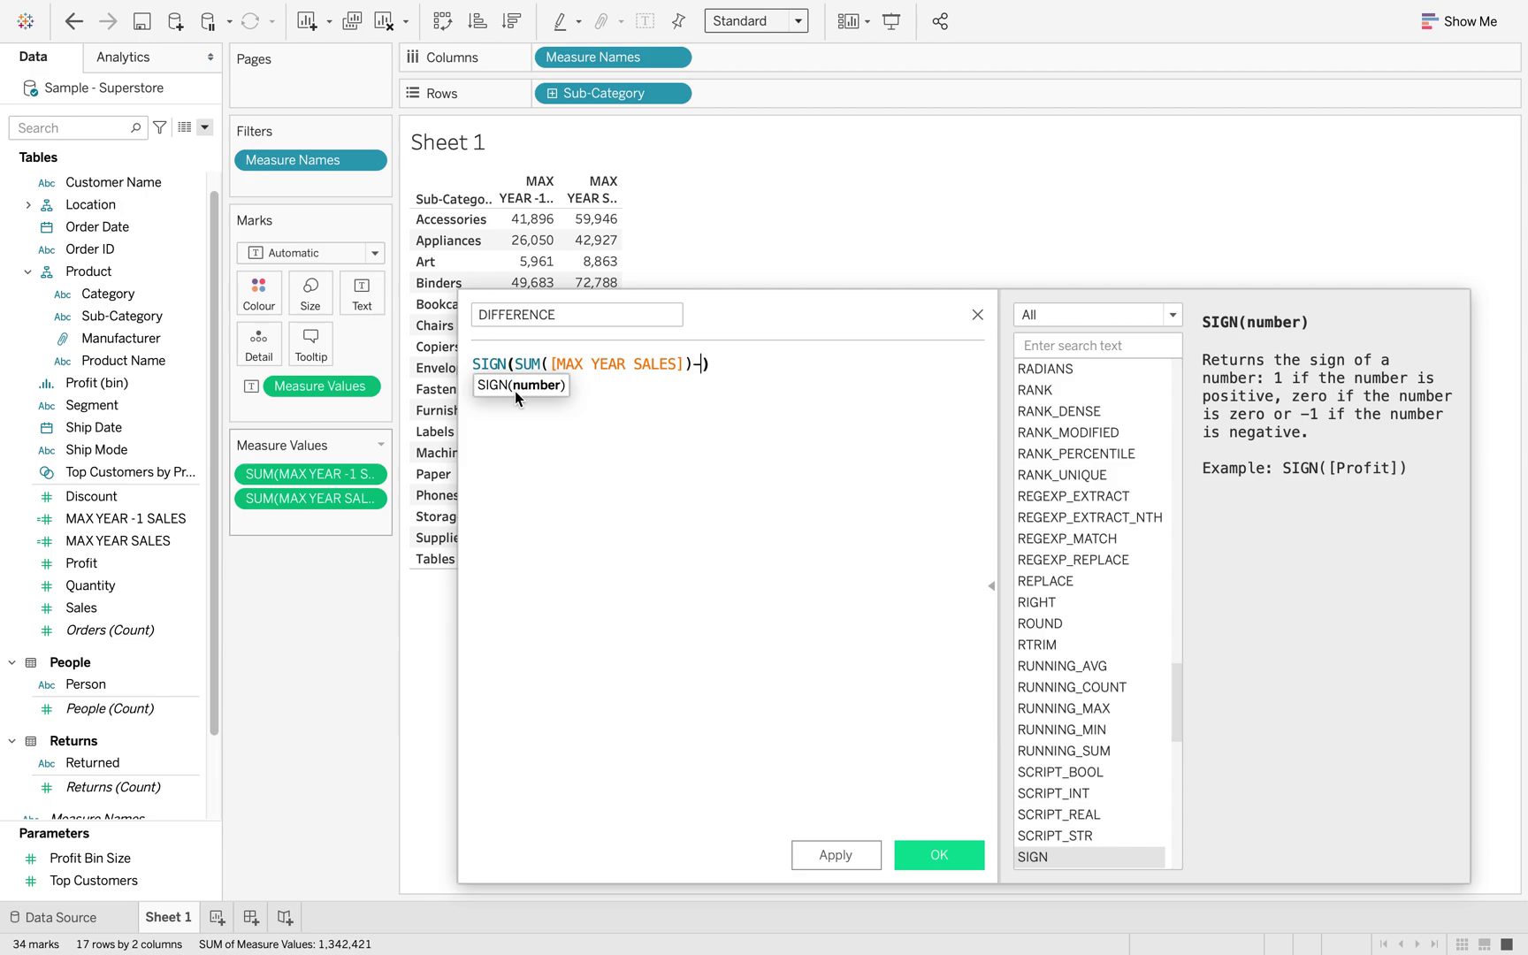
{"action": "left_click_drag", "start_coordinate": [309, 474], "coordinate": [678, 413]}
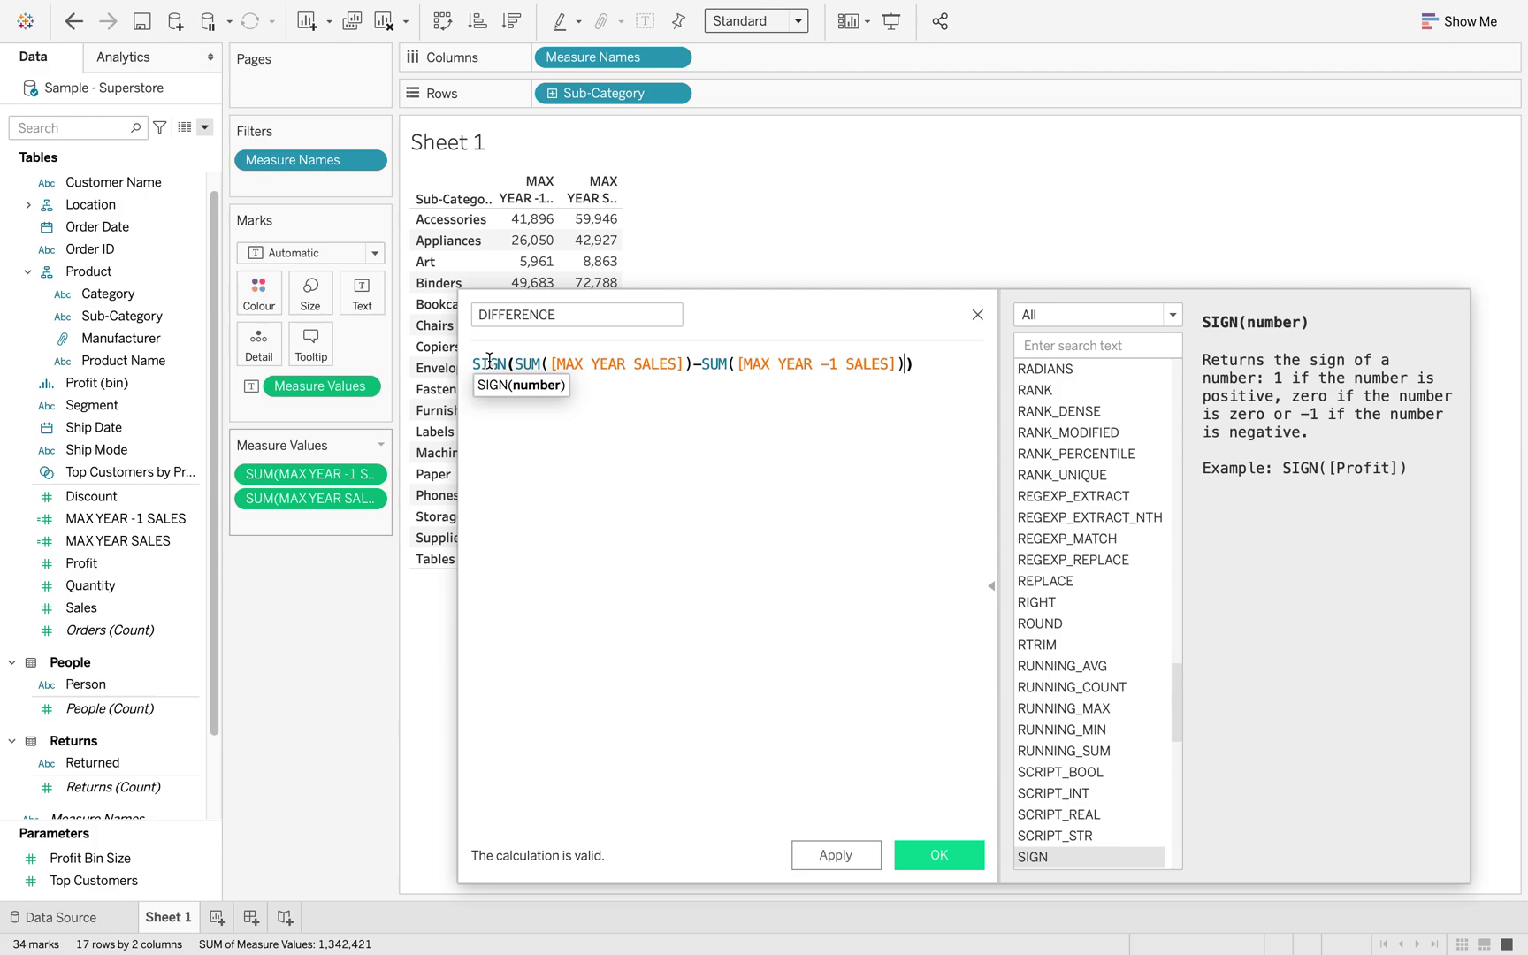
{"action": "left_click", "coordinate": [937, 854]}
Add DIFFERENCE to the table and check the -1 rows: Envelopes, Fasteners, Machines.
{"action": "left_click_drag", "start_coordinate": [140, 785], "coordinate": [311, 521]}
{"action": "left_click_drag", "start_coordinate": [670, 358], "coordinate": [739, 409]}
{"action": "mouse_move", "coordinate": [672, 462]}
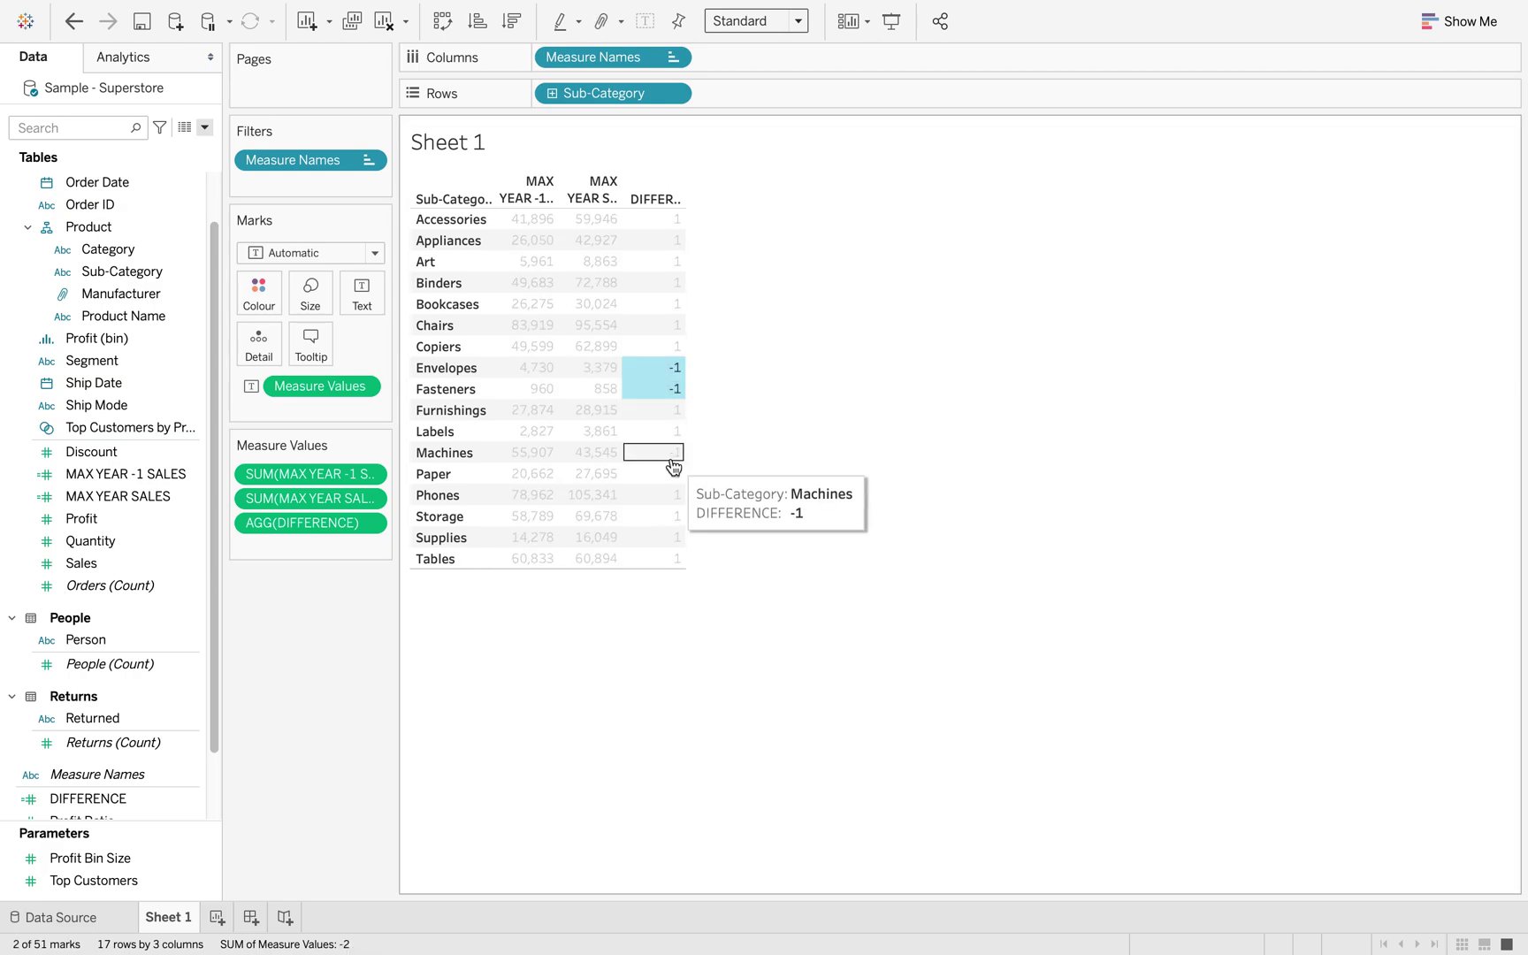
{"action": "left_click", "coordinate": [672, 455], "text": "ctrl"}
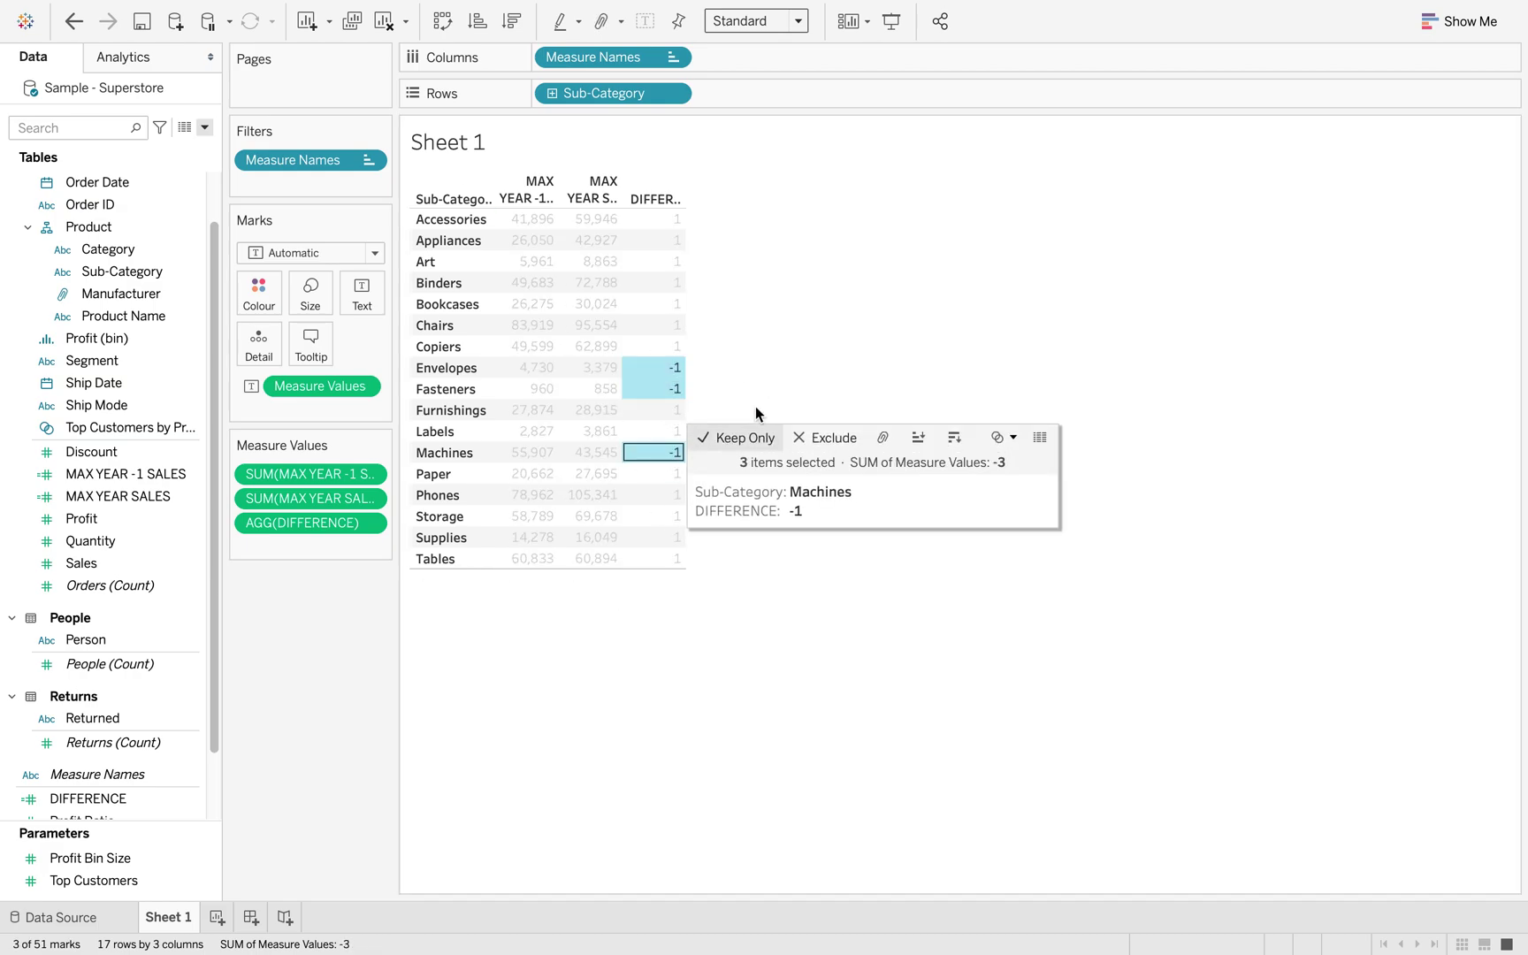
{"action": "left_click", "coordinate": [778, 360]}
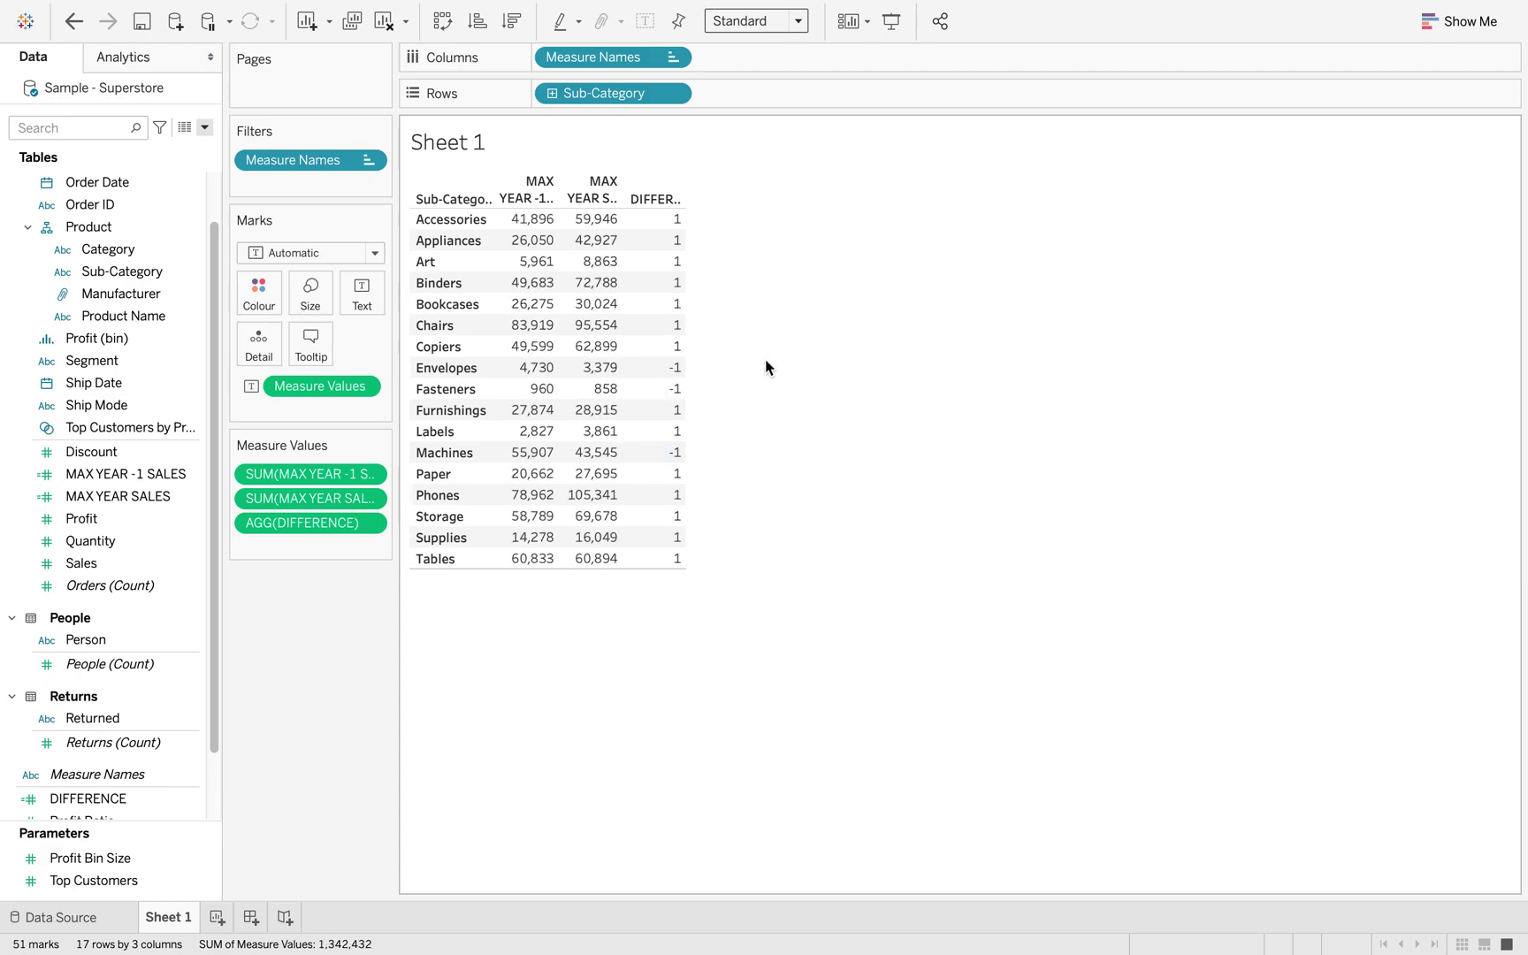
On new Sheet 2, bar MAX YEAR SALES by Sub-Category, sorted descending, Entire View, plus MAX YEAR -1 SALES.
{"action": "left_click", "coordinate": [216, 917]}
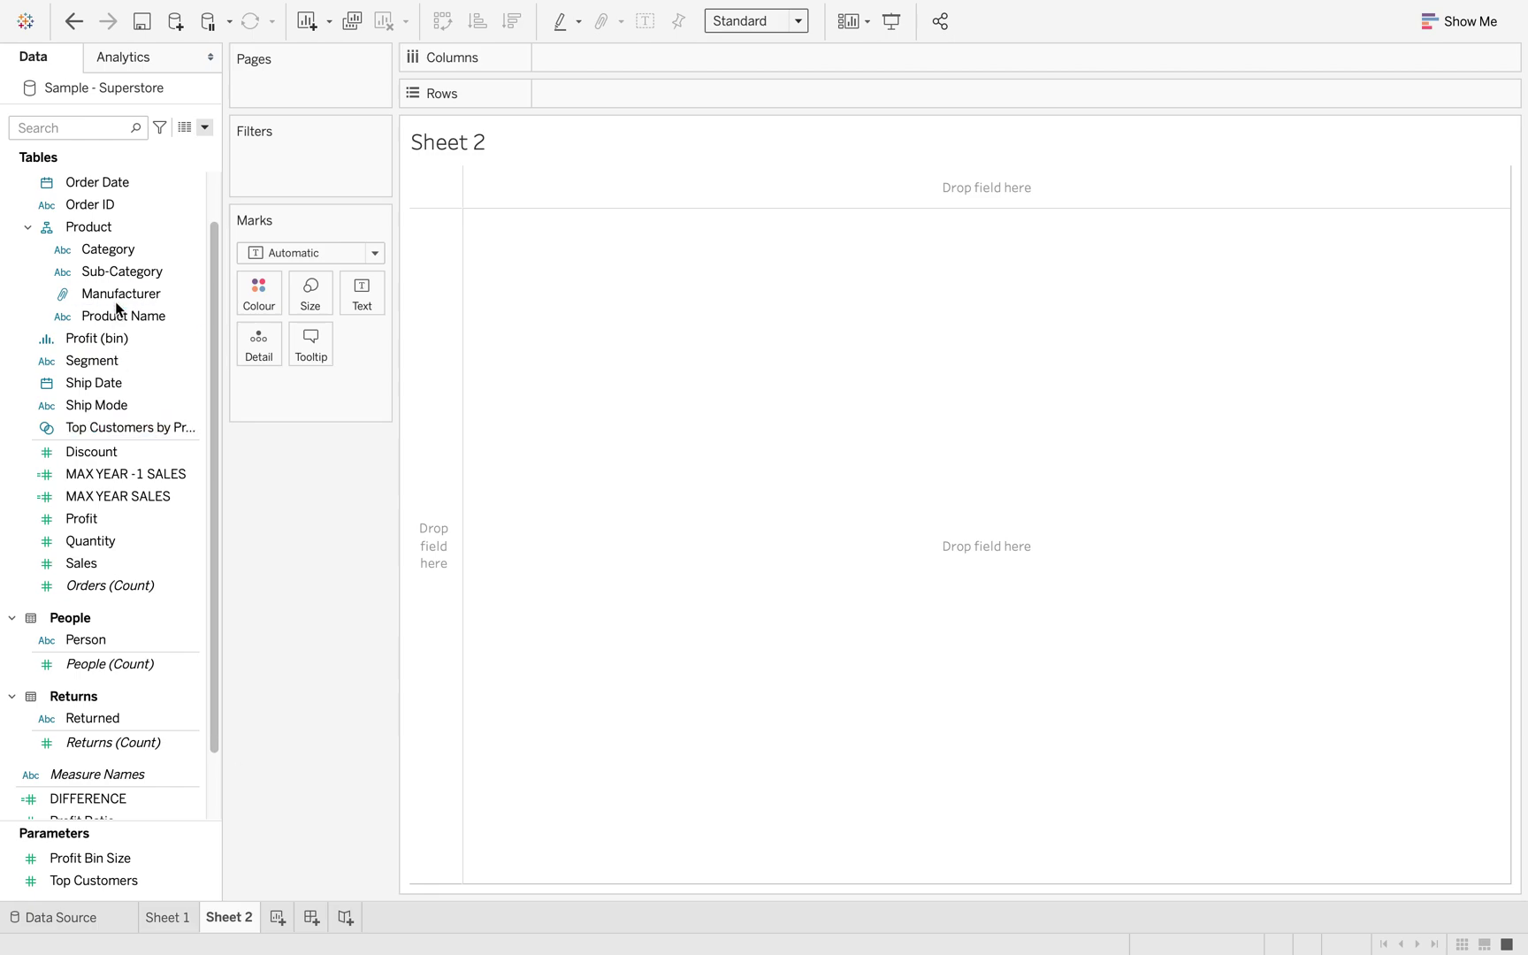
{"action": "left_click_drag", "start_coordinate": [128, 272], "coordinate": [422, 330]}
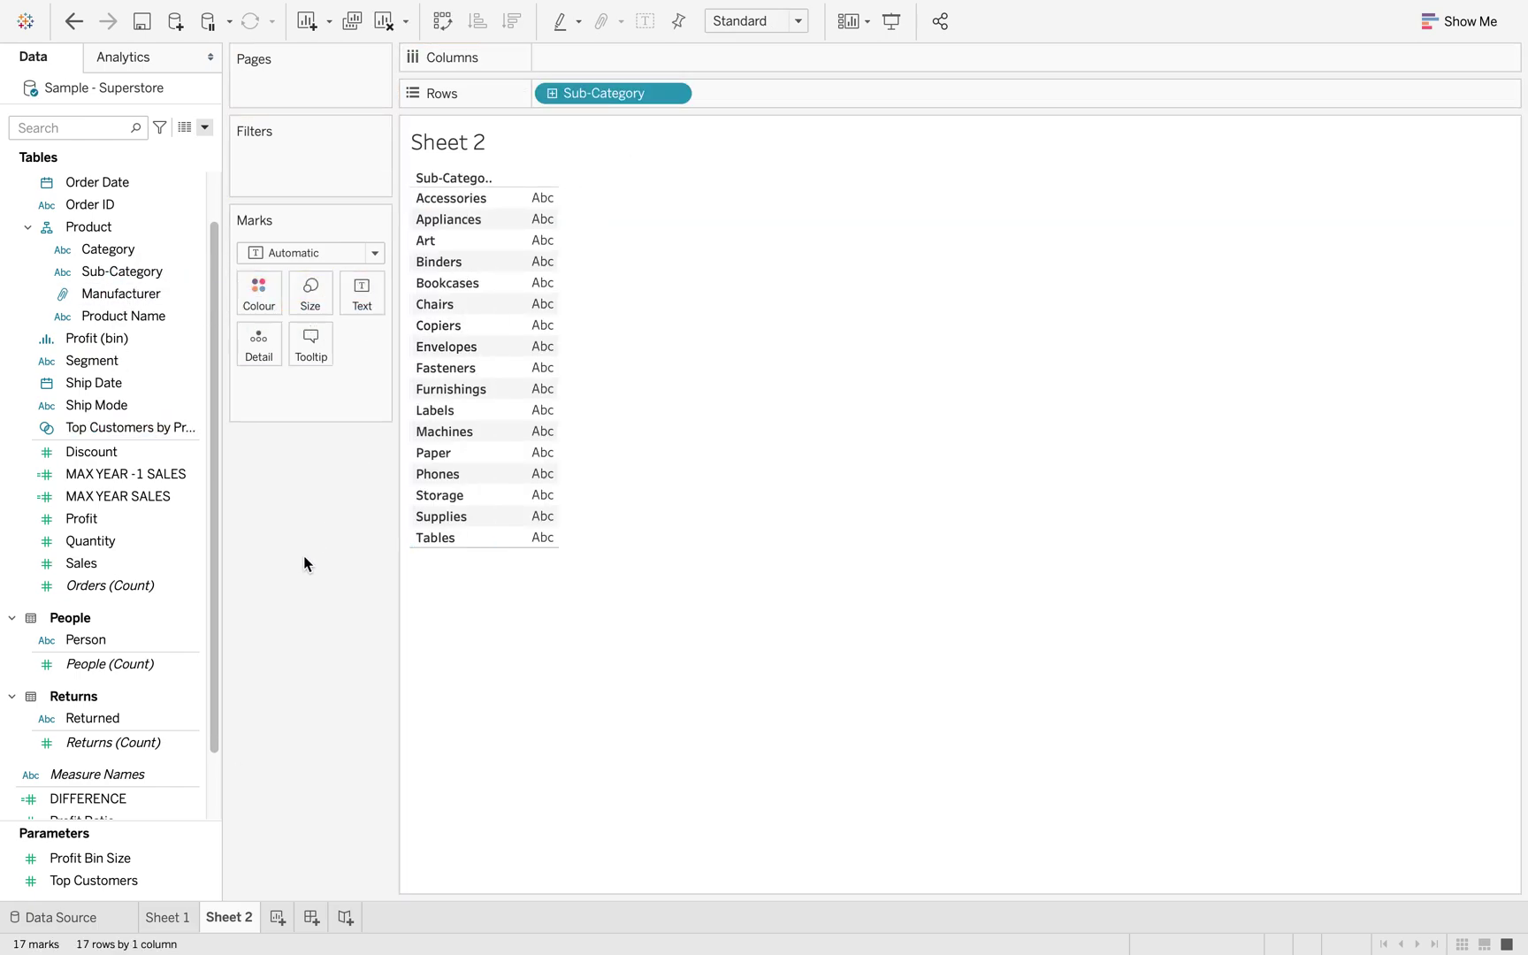
{"action": "left_click_drag", "start_coordinate": [140, 497], "coordinate": [665, 62]}
{"action": "left_click", "coordinate": [1066, 591]}
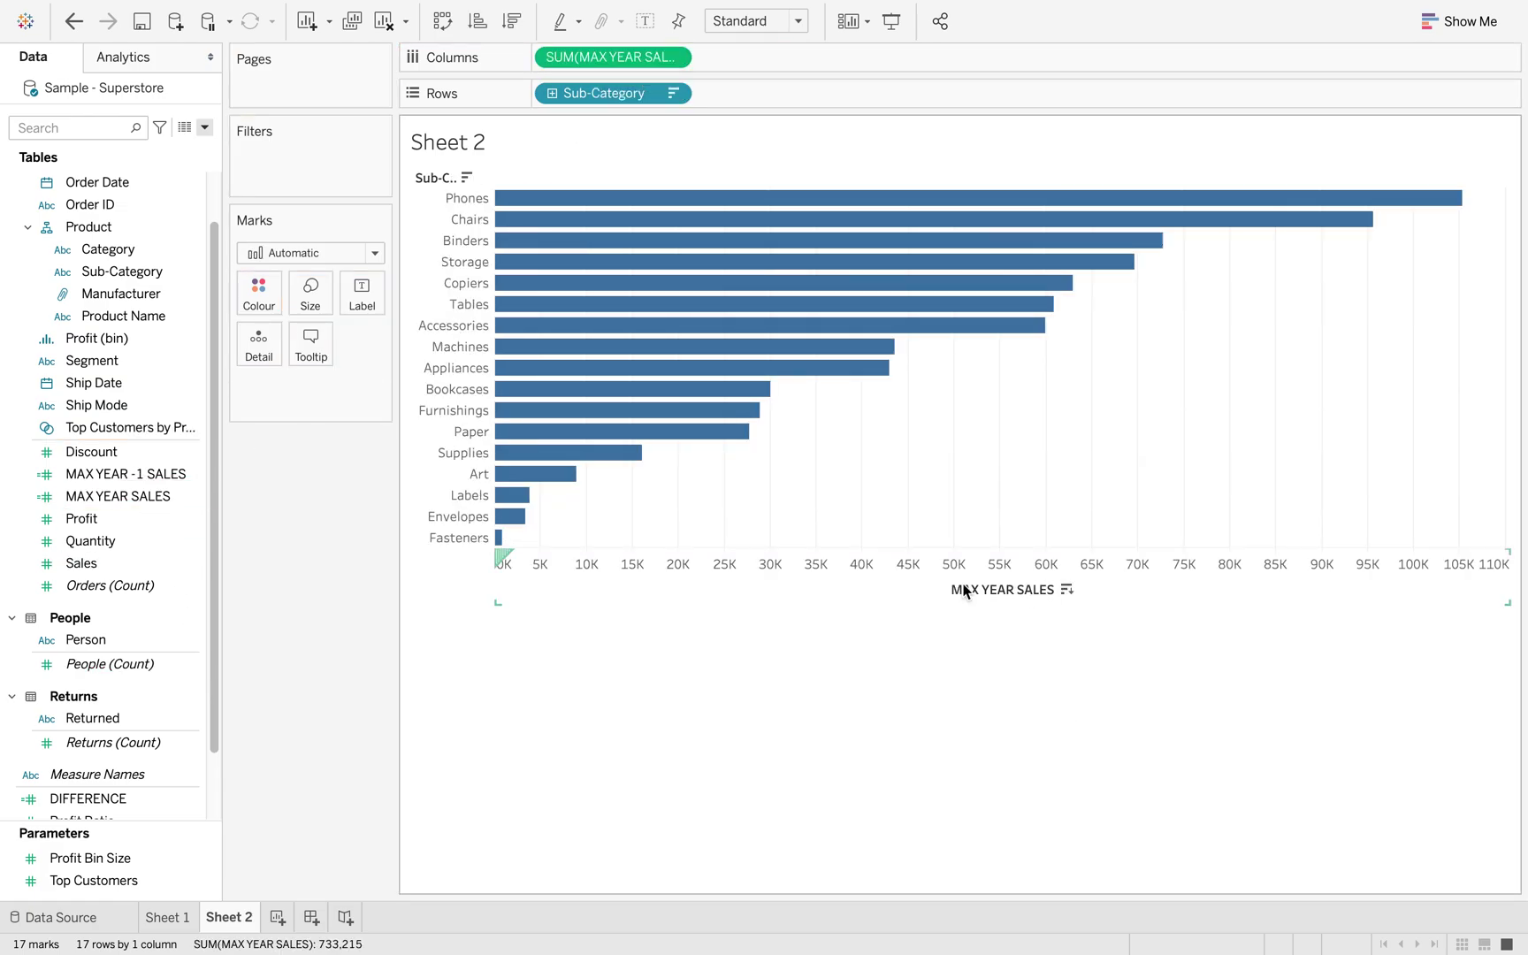
{"action": "left_click", "coordinate": [756, 20]}
{"action": "left_click", "coordinate": [777, 93]}
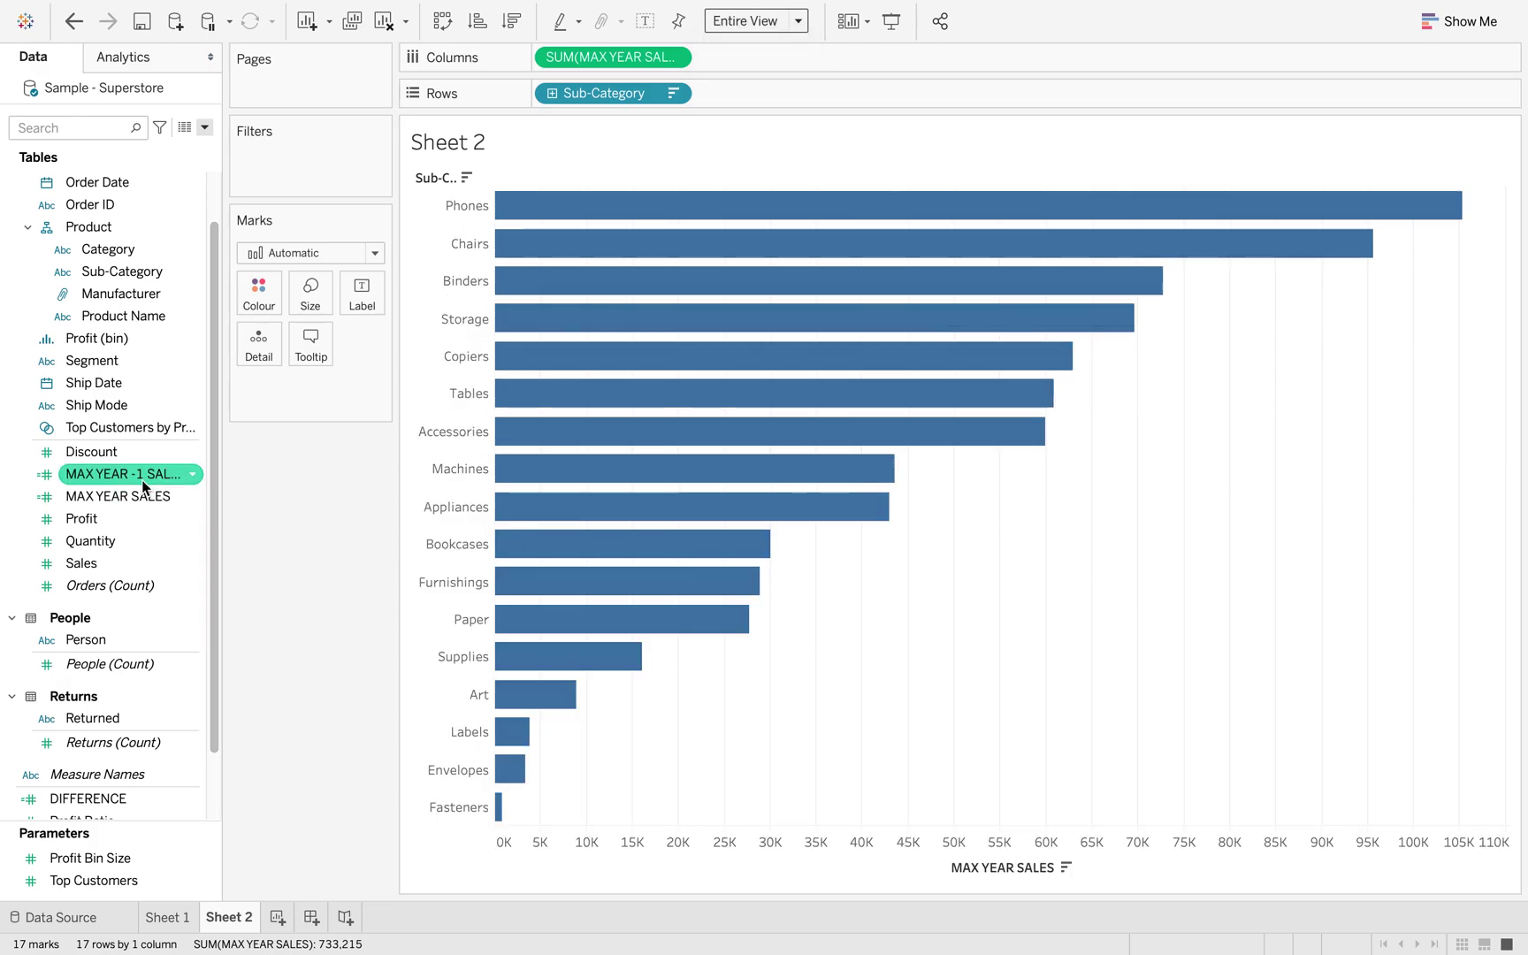
{"action": "left_click_drag", "start_coordinate": [122, 482], "coordinate": [666, 856]}
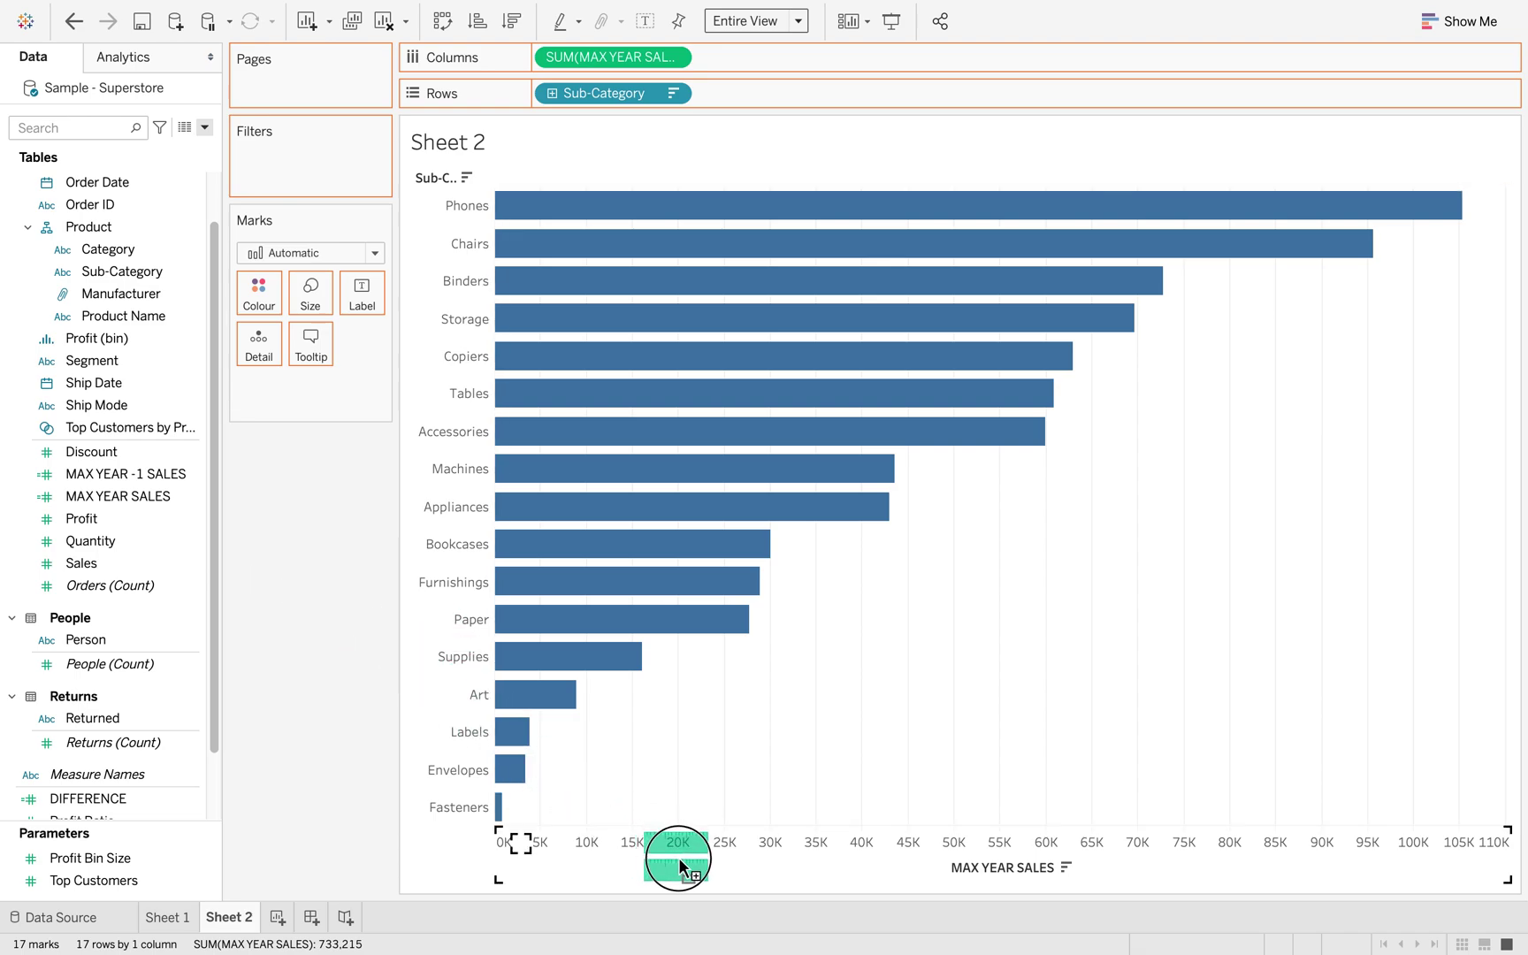
{"action": "left_click_drag", "start_coordinate": [679, 859], "coordinate": [678, 862]}
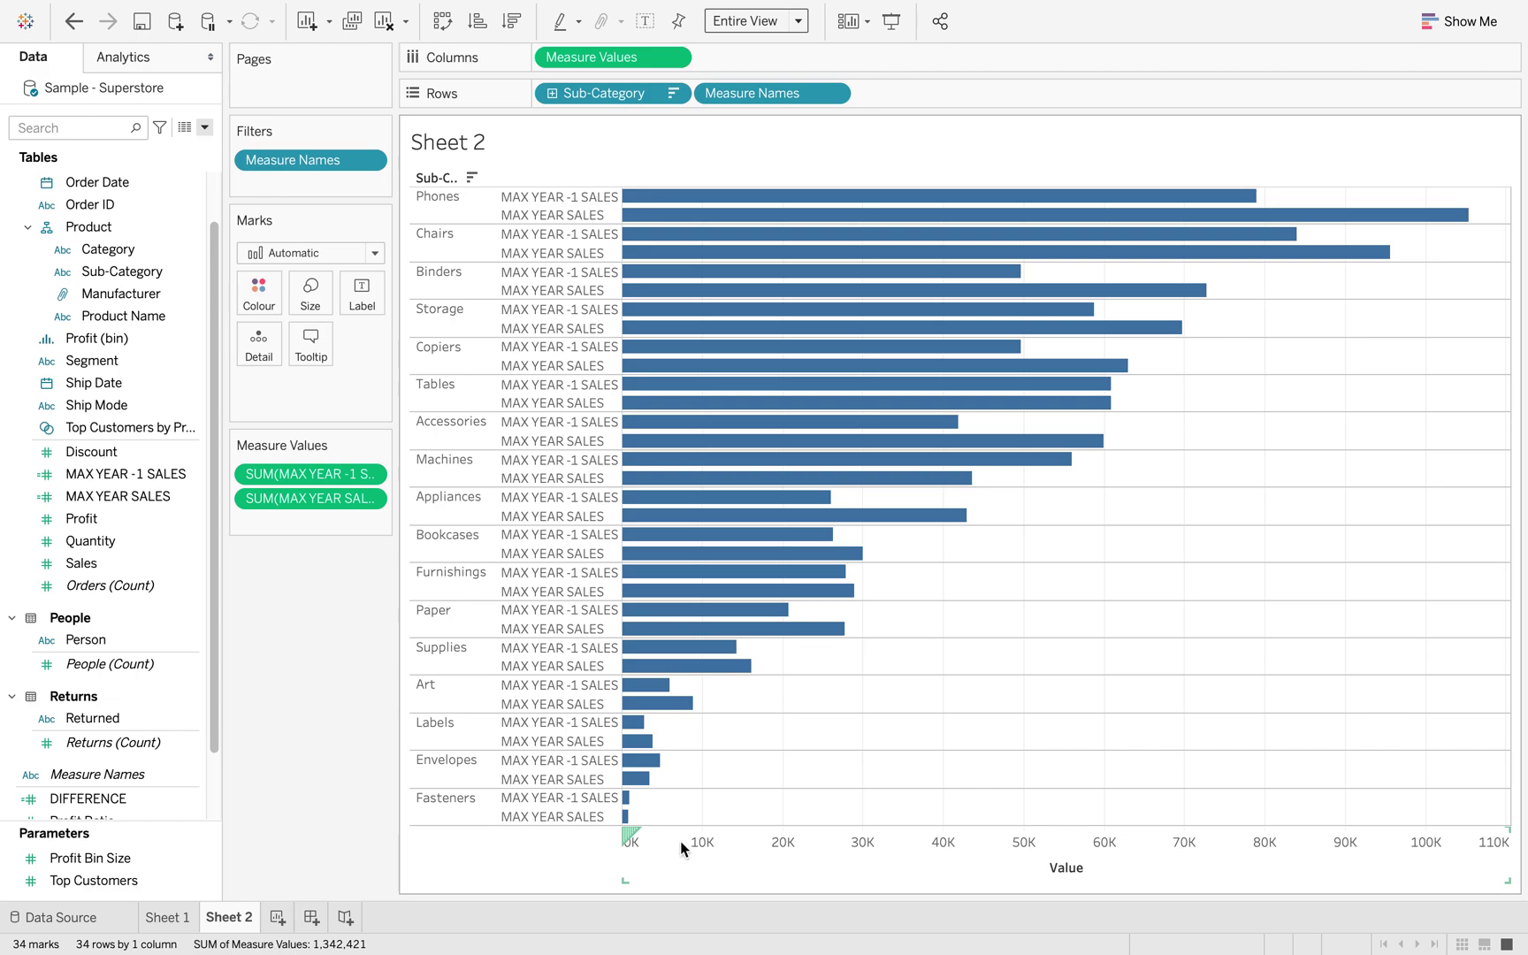
Switch the mark type to Line and put Measure Names on Path.
{"action": "left_click", "coordinate": [318, 254]}
{"action": "left_click", "coordinate": [318, 252]}
{"action": "left_click", "coordinate": [318, 249]}
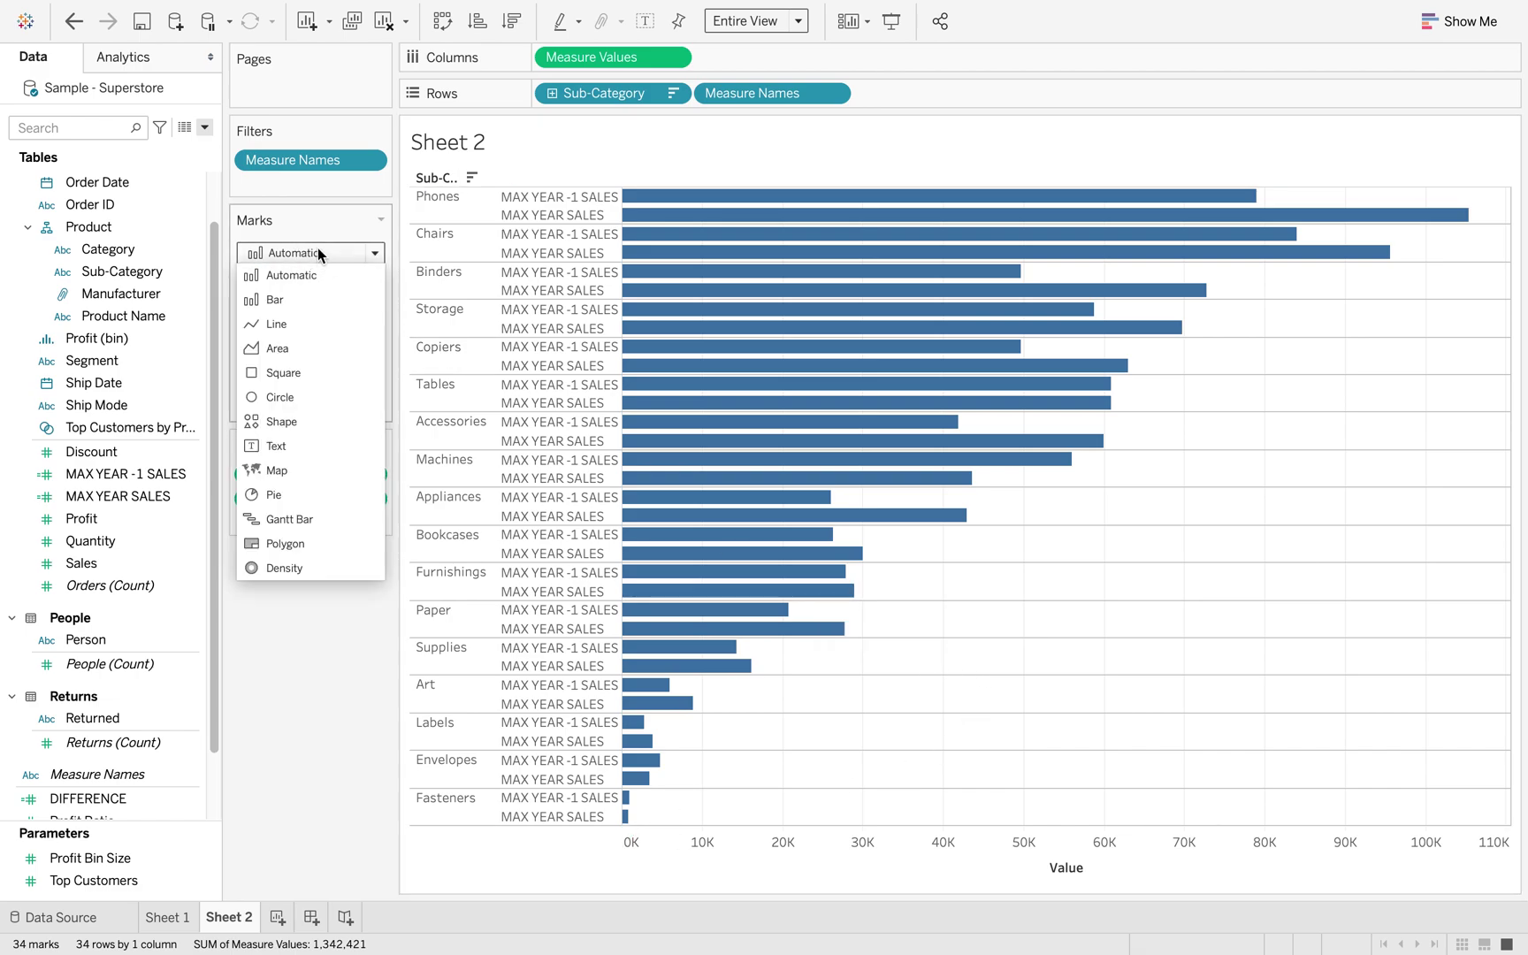
{"action": "left_click", "coordinate": [326, 322]}
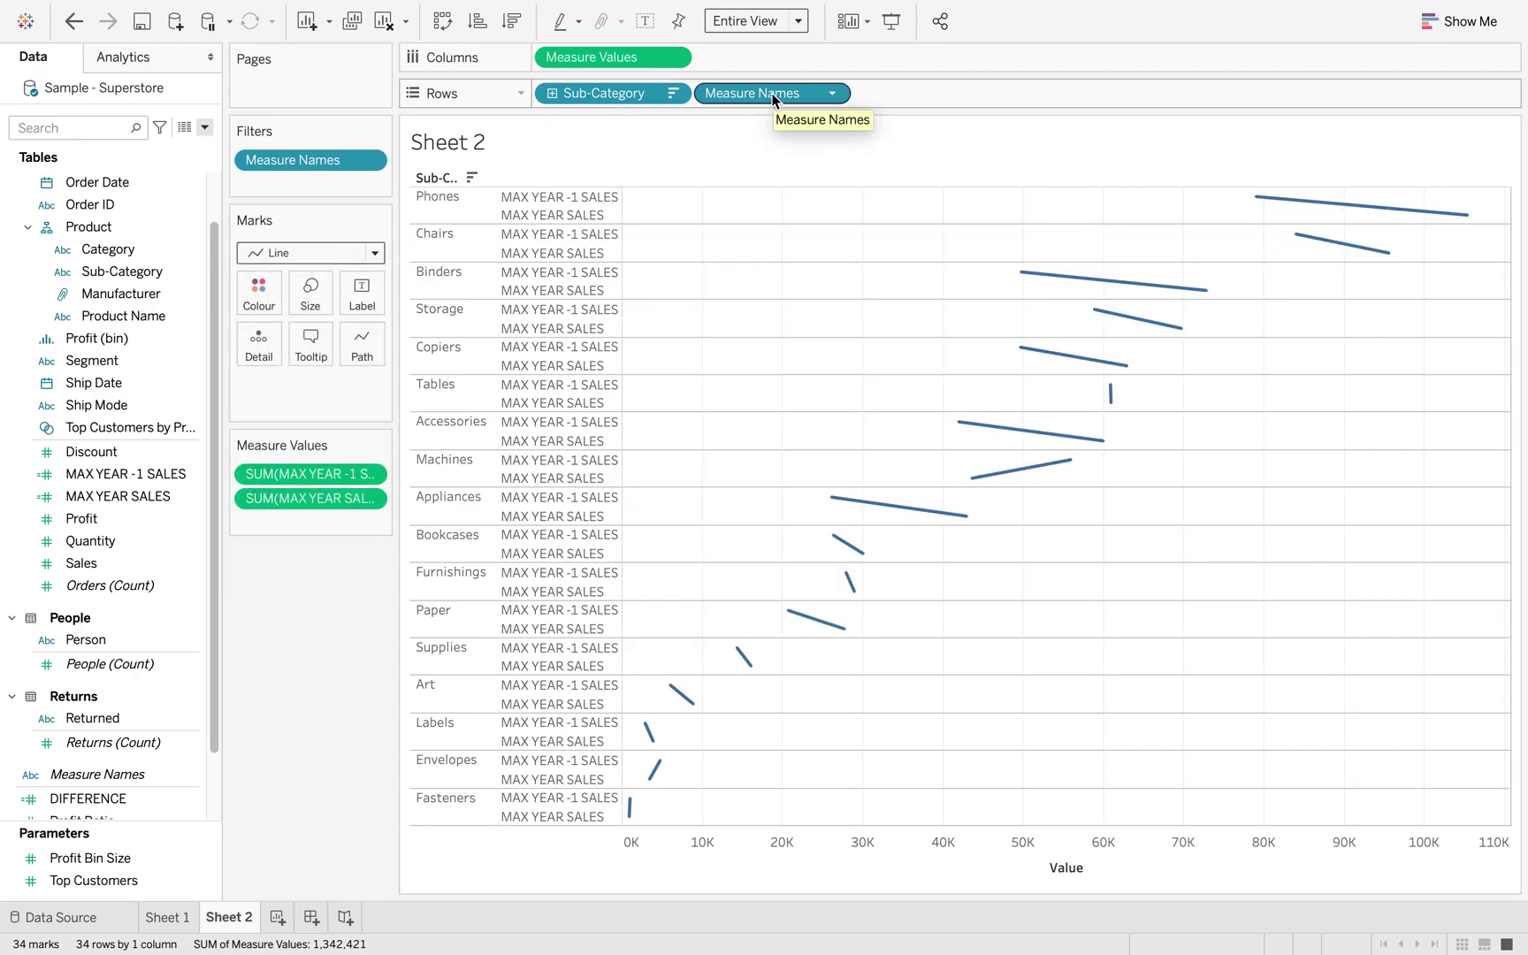
{"action": "left_click_drag", "start_coordinate": [772, 99], "coordinate": [359, 358]}
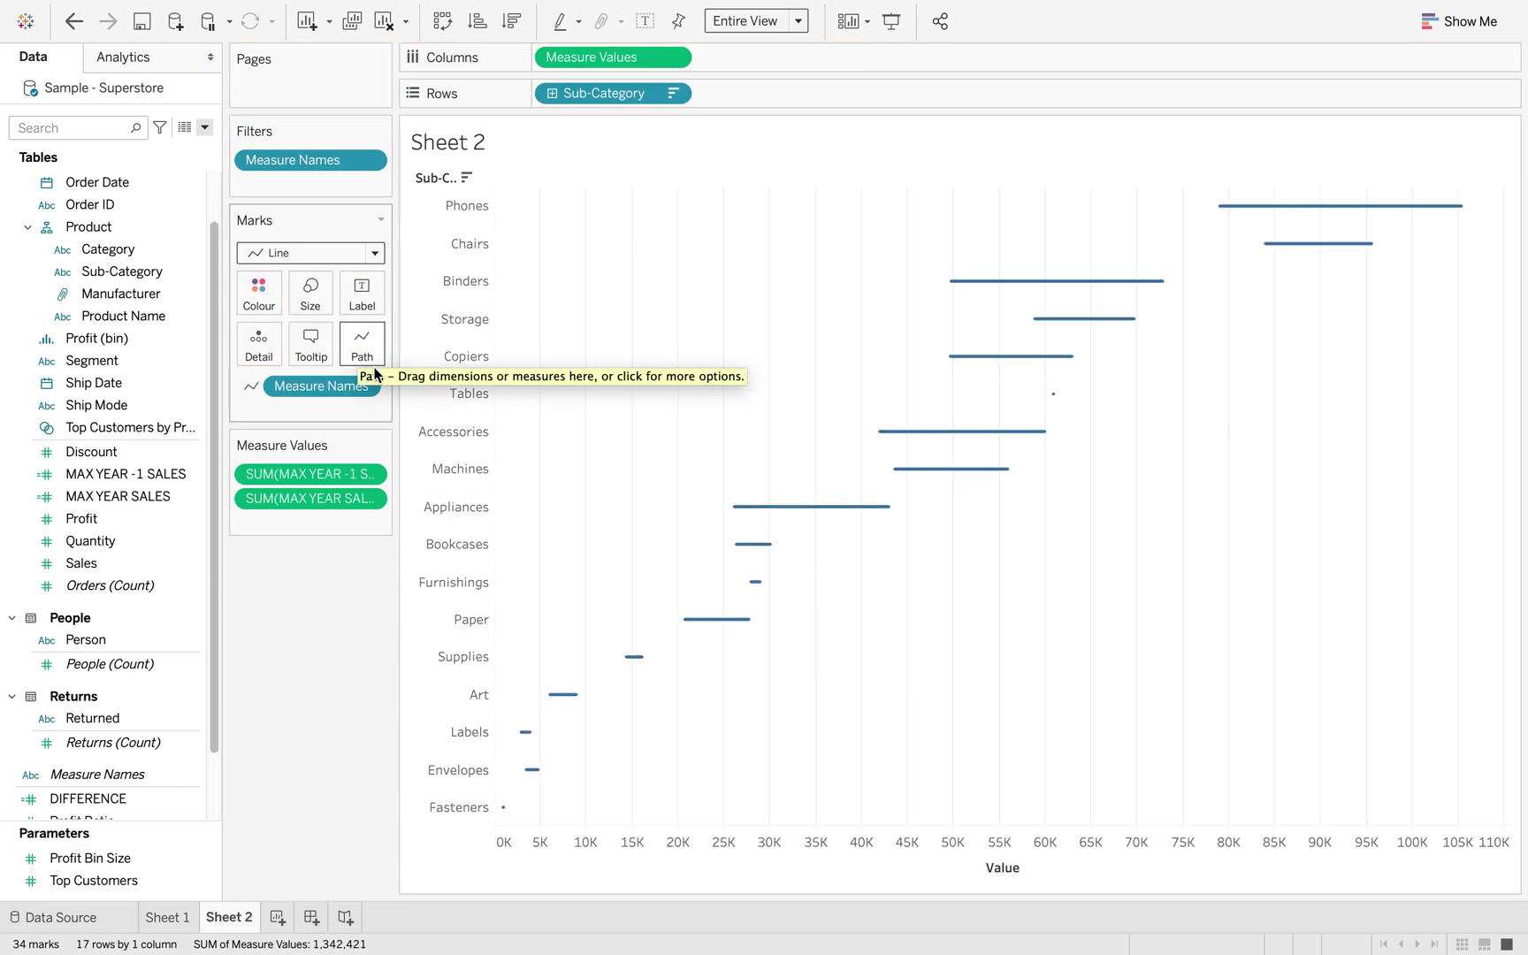
{"action": "mouse_move", "coordinate": [897, 447]}
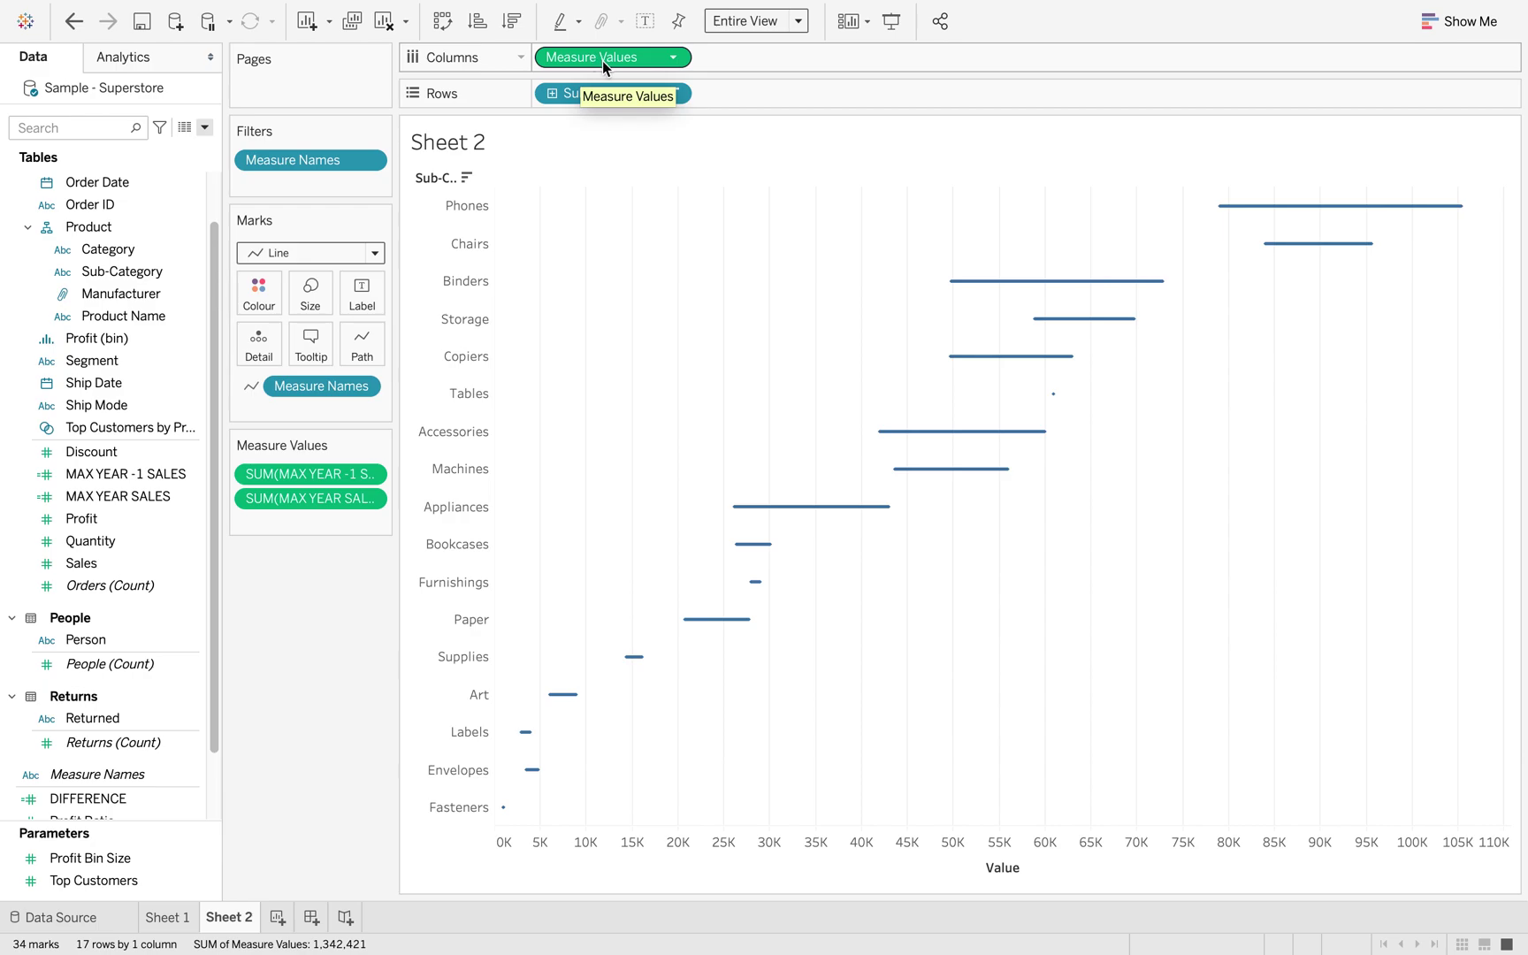
Size the lines by Measure Names so each tapers into a comet toward latest-year sales.
{"action": "left_click_drag", "start_coordinate": [601, 60], "coordinate": [311, 290]}
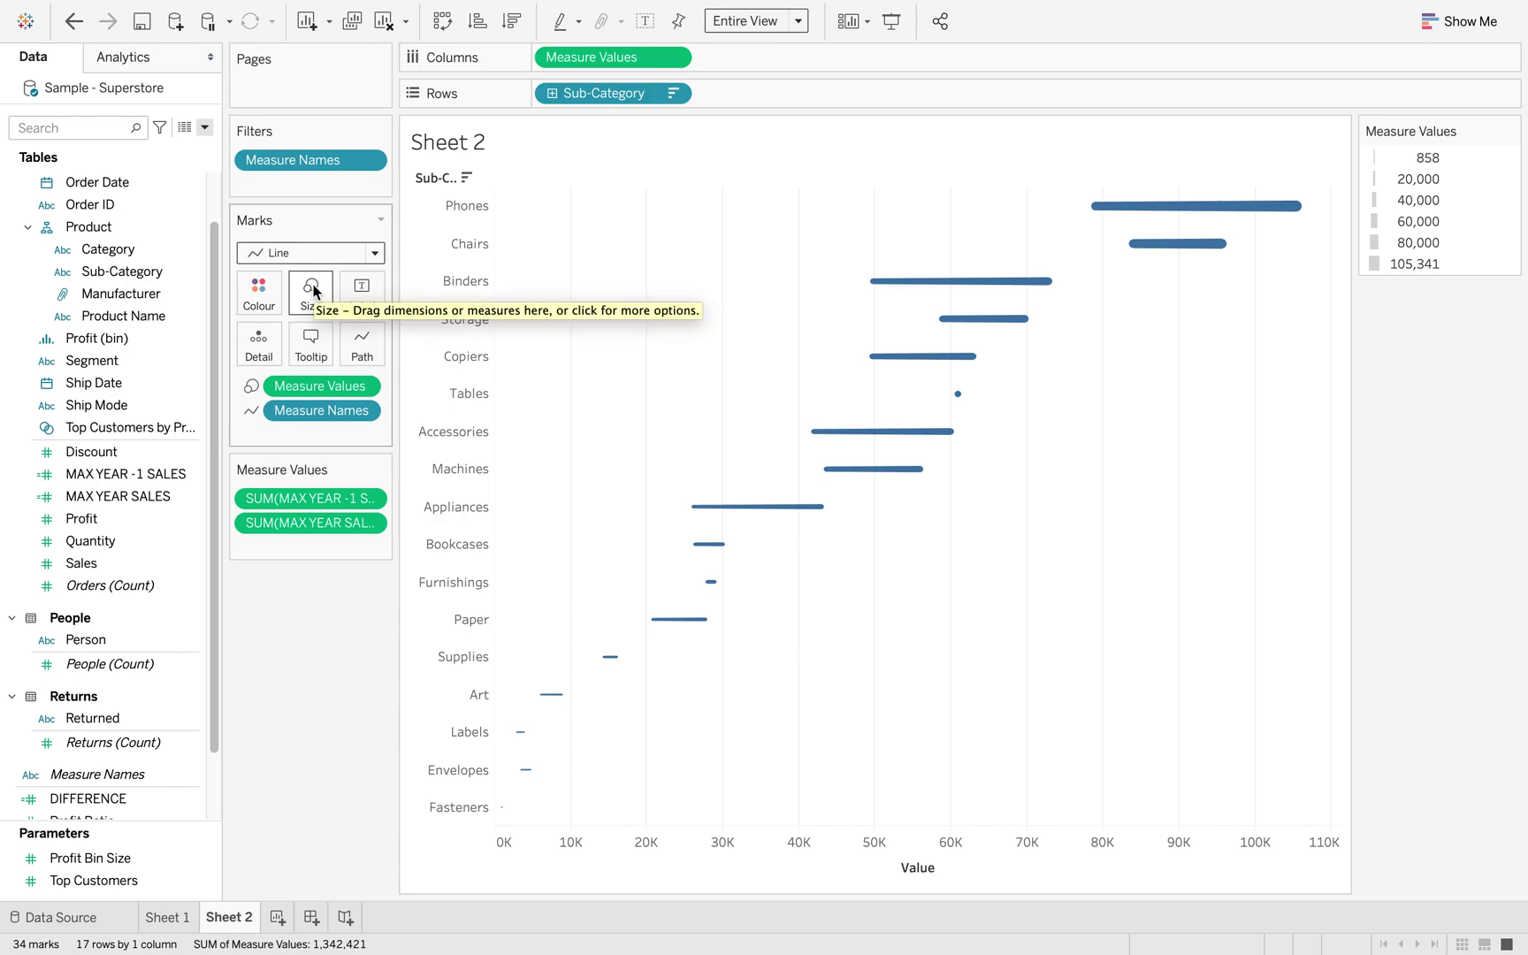
{"action": "left_click", "coordinate": [318, 291]}
{"action": "left_click_drag", "start_coordinate": [362, 346], "coordinate": [393, 347]}
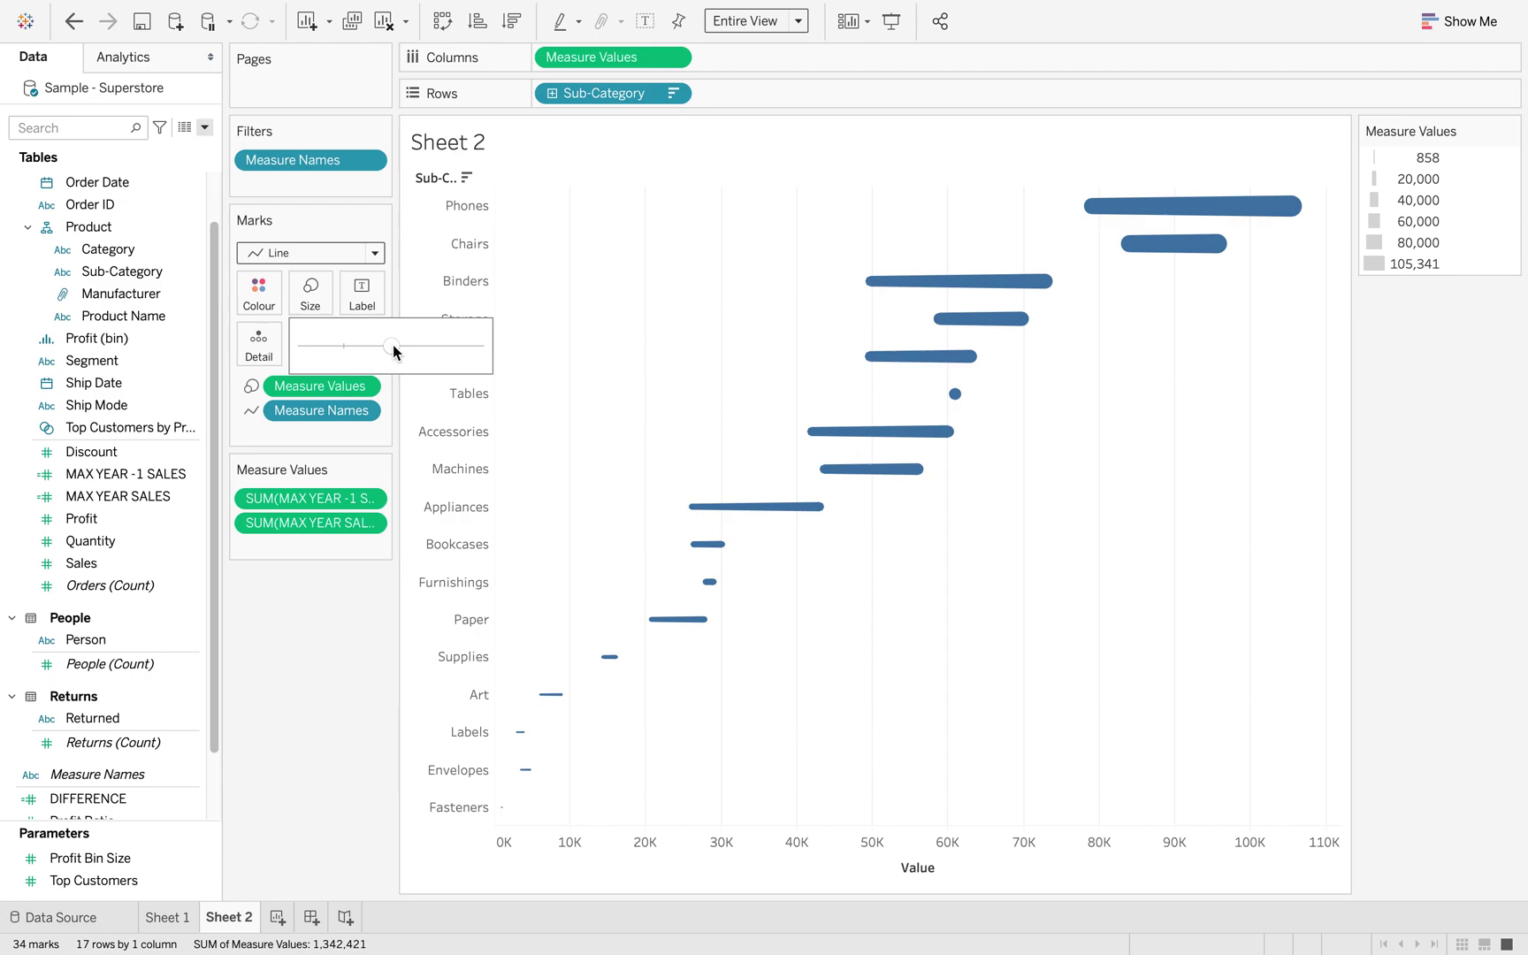
{"action": "left_click", "coordinate": [556, 419]}
{"action": "key", "text": "ctrl+z"}
{"action": "key", "text": "ctrl+z"}
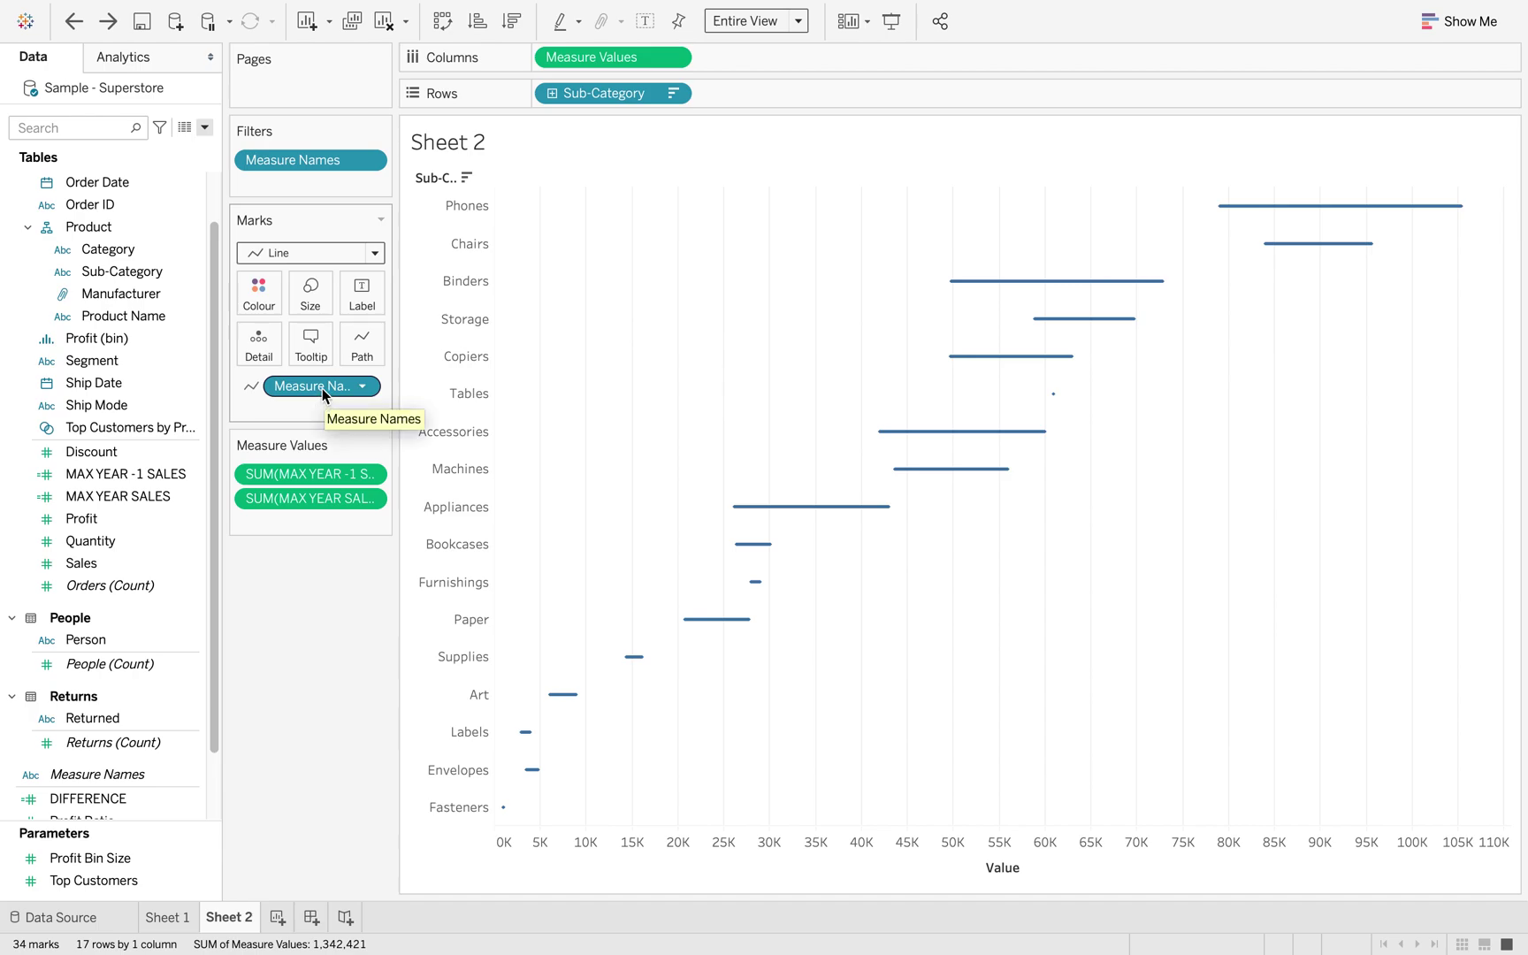
{"action": "left_click_drag", "start_coordinate": [321, 389], "coordinate": [318, 302]}
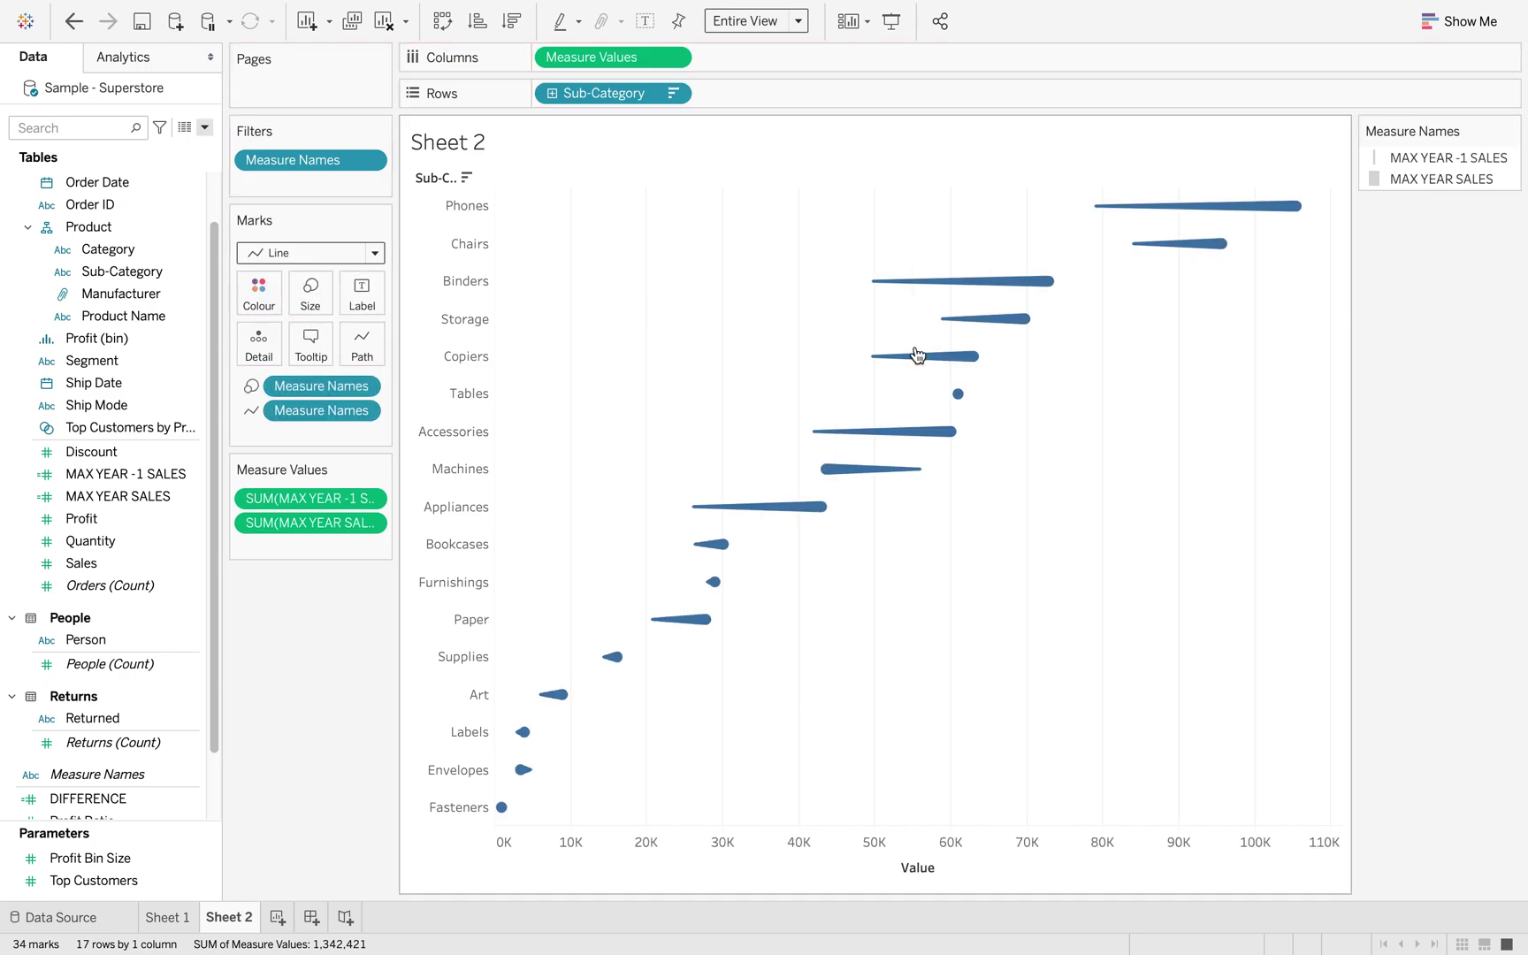
{"action": "mouse_move", "coordinate": [885, 297]}
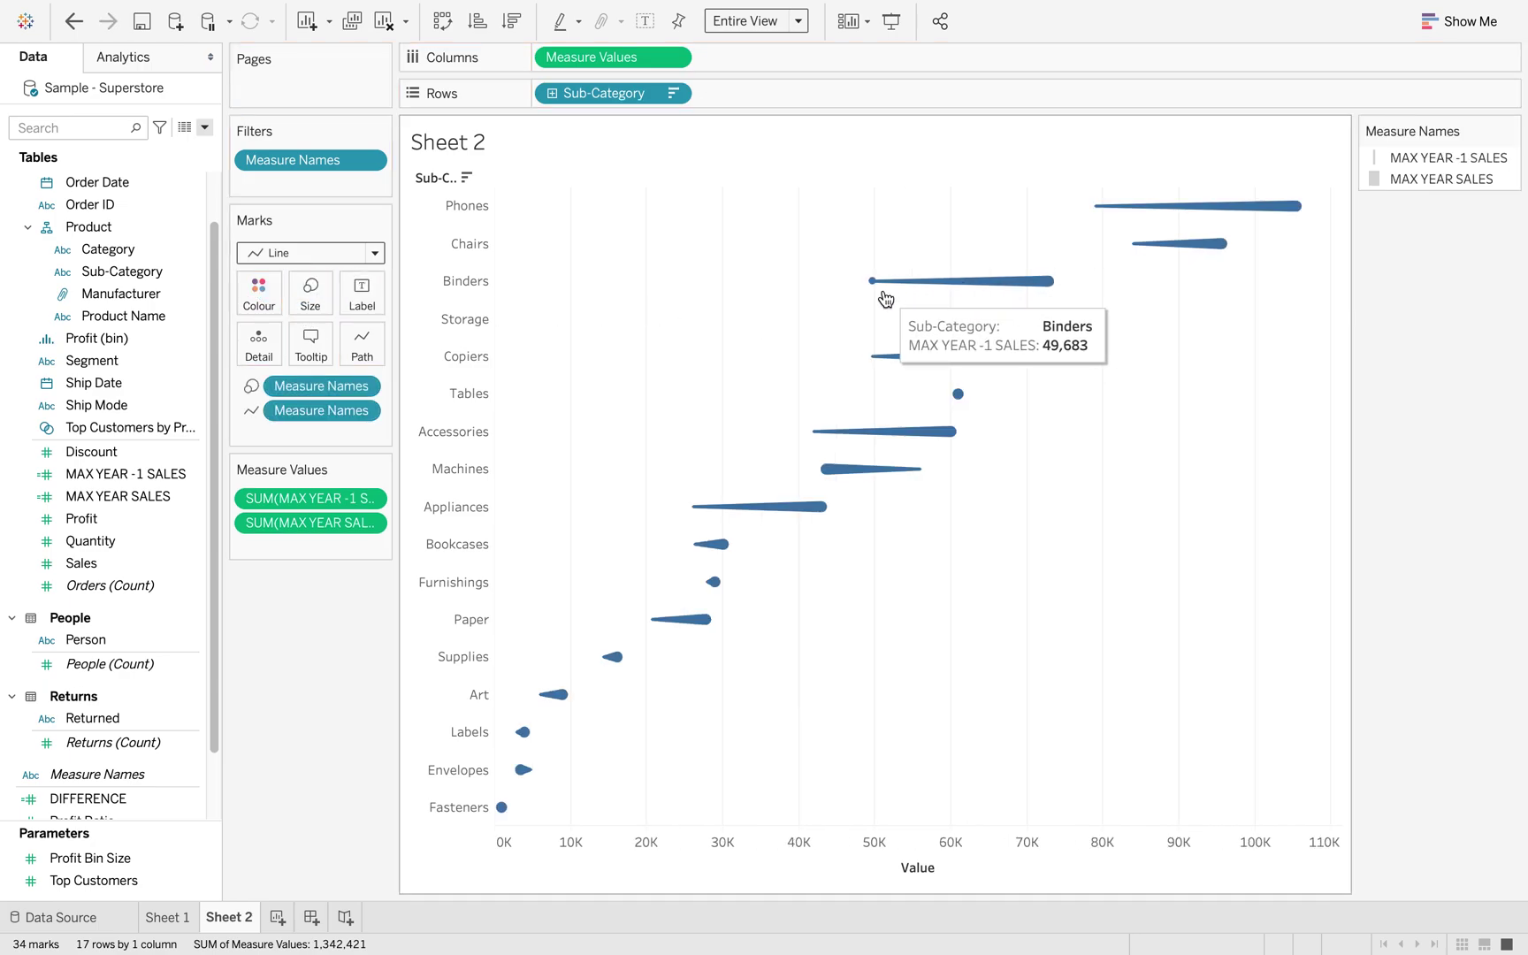
{"action": "mouse_move", "coordinate": [1298, 212]}
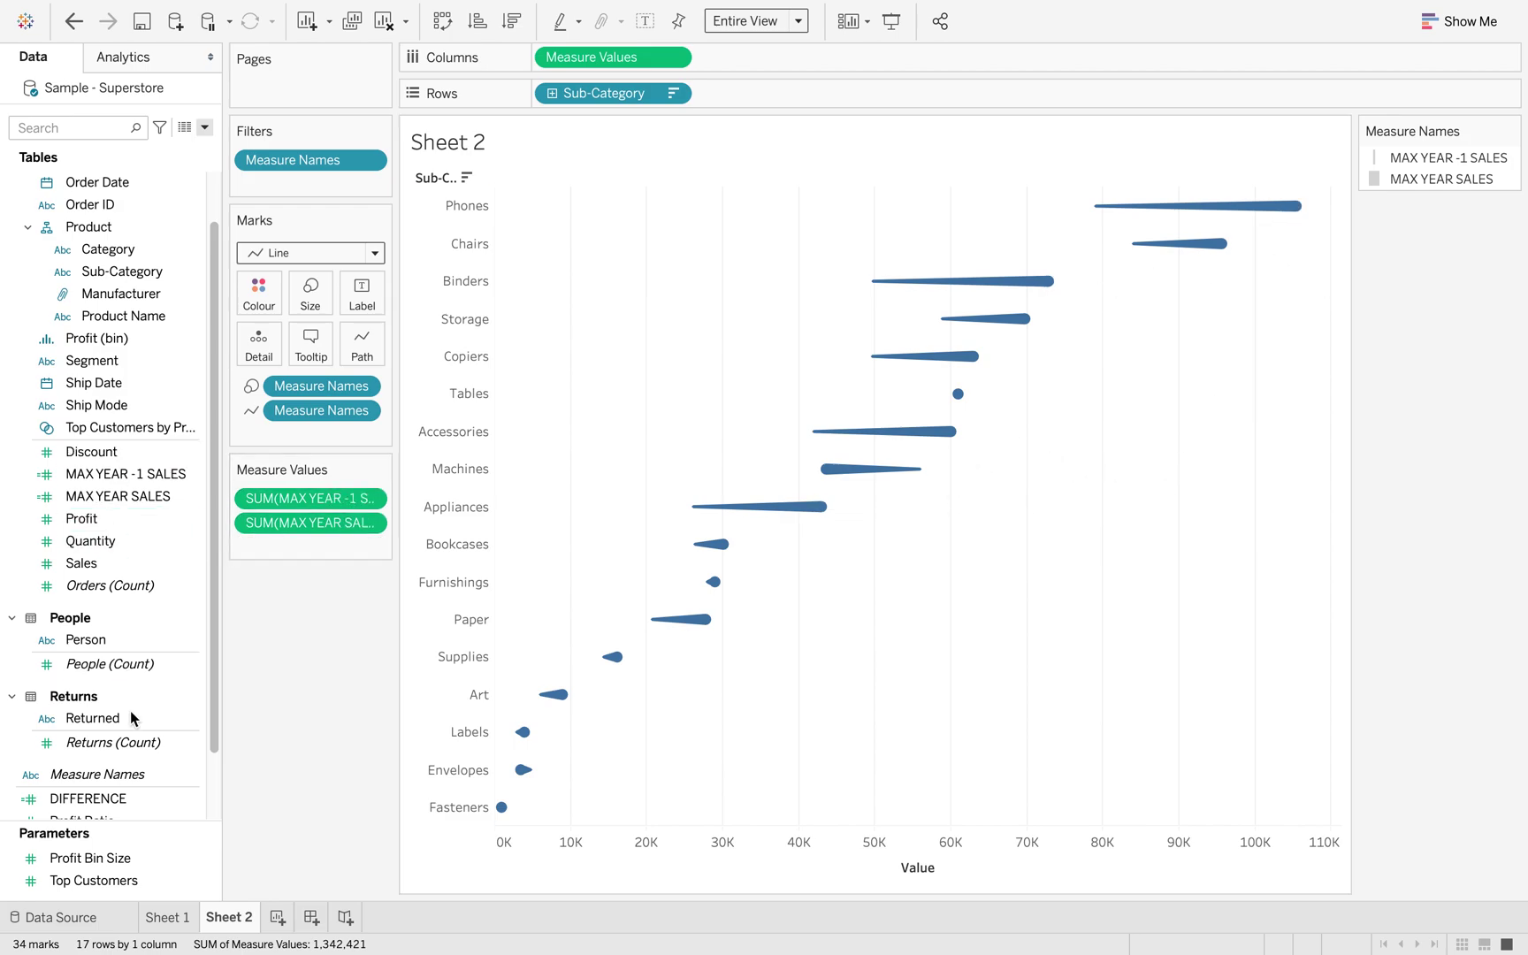
Colour the comets by discrete DIFFERENCE, with 1 as teal and -1 as orange.
{"action": "left_click_drag", "start_coordinate": [92, 808], "coordinate": [256, 302]}
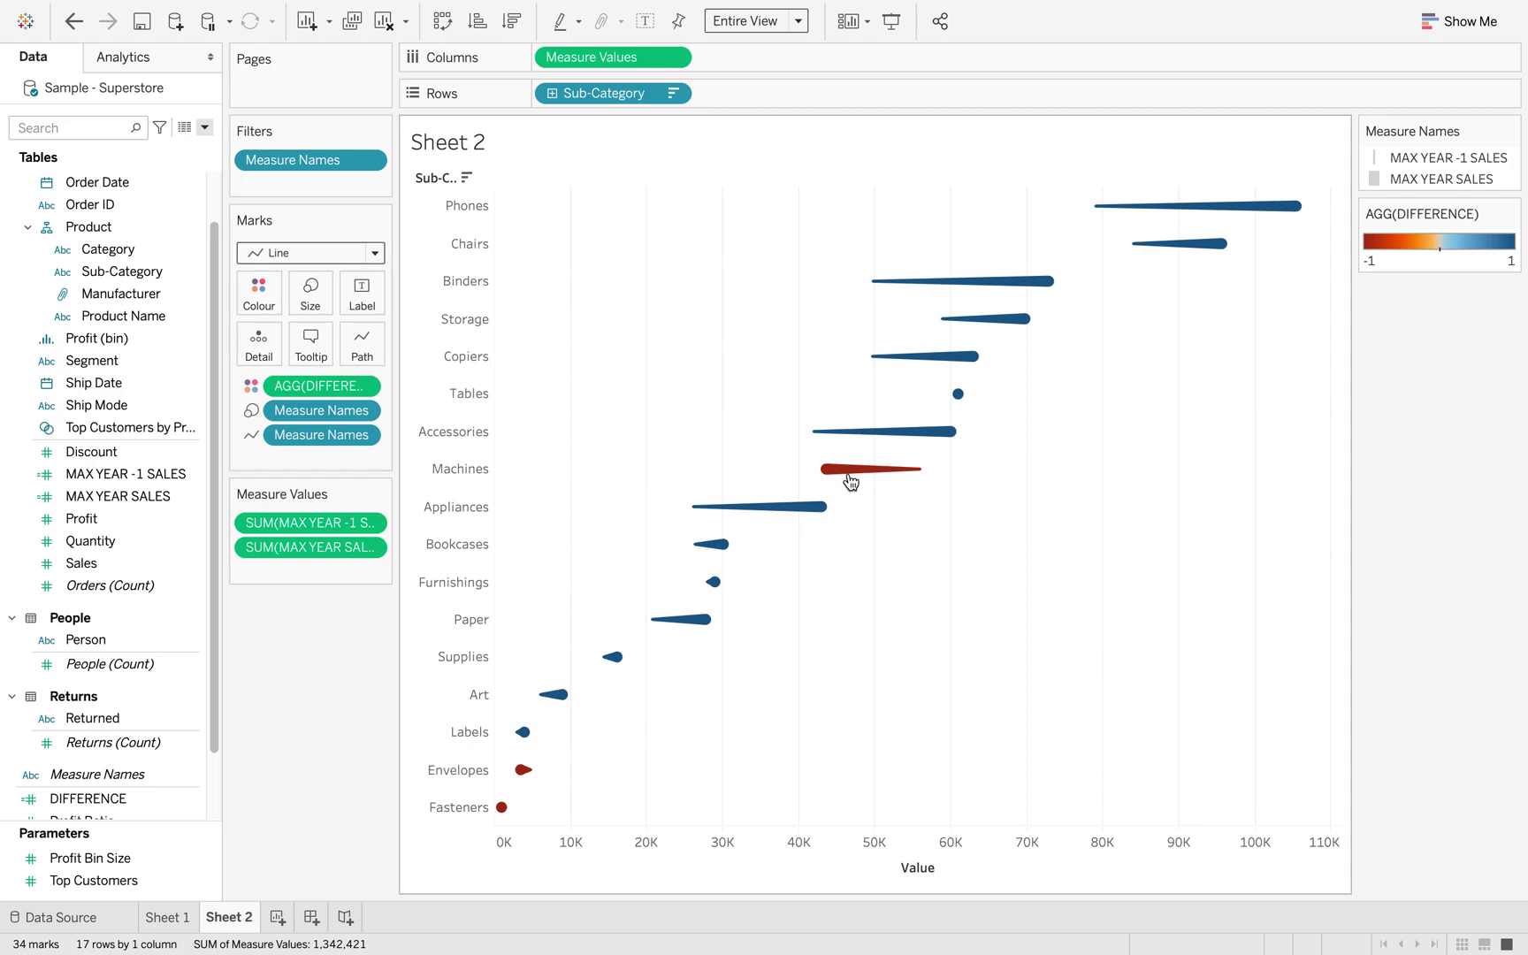
{"action": "right_click", "coordinate": [349, 389]}
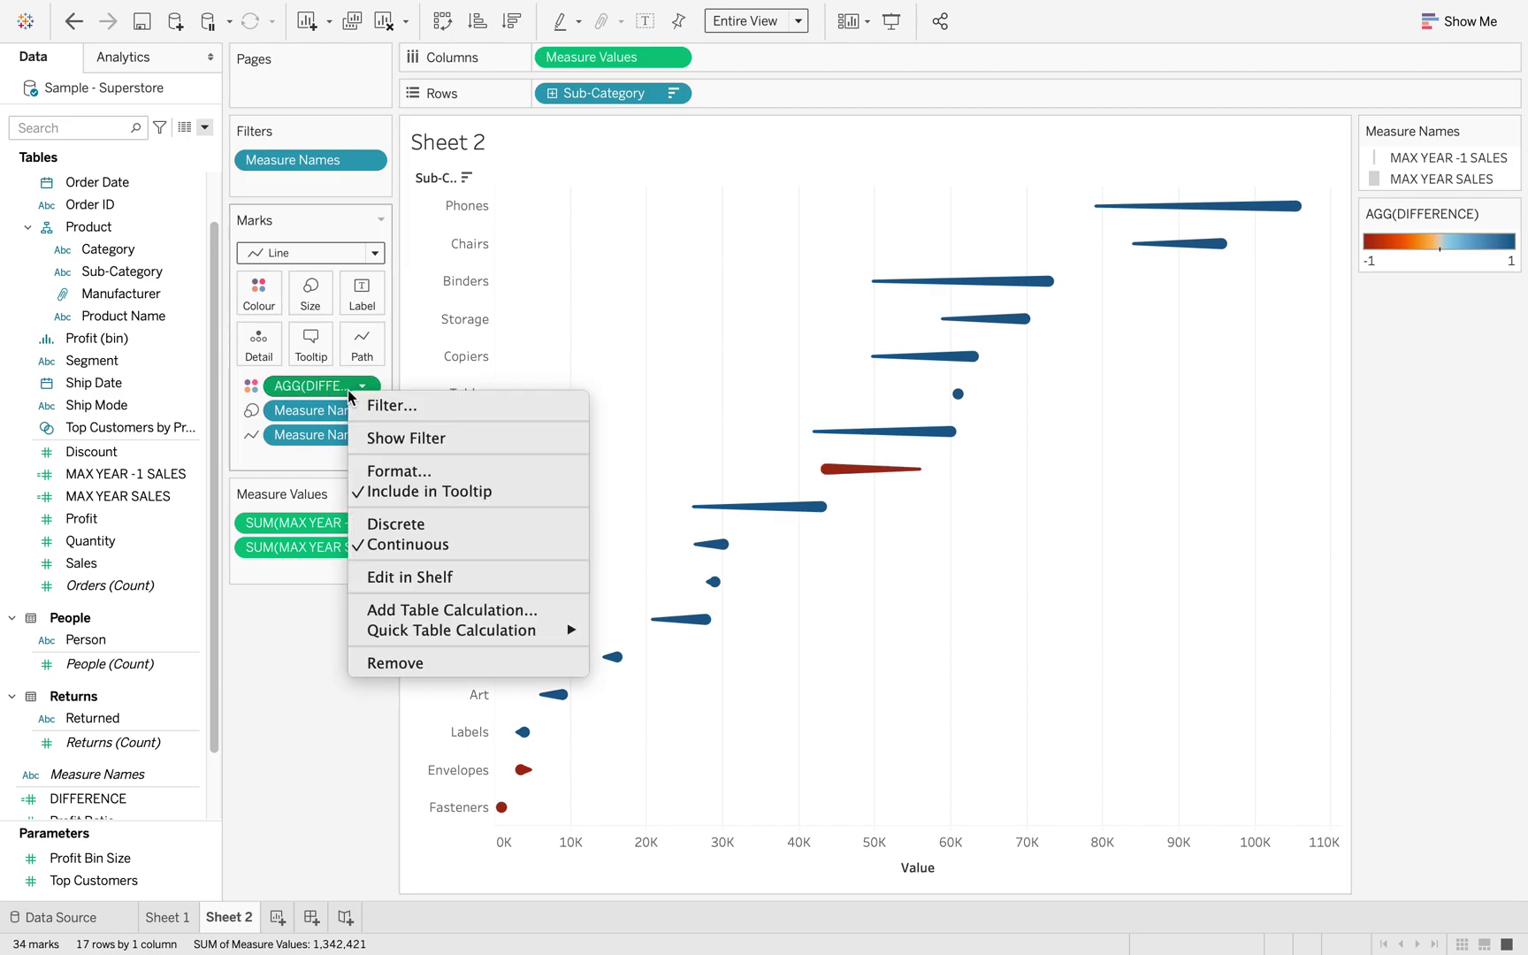
{"action": "left_click", "coordinate": [427, 526]}
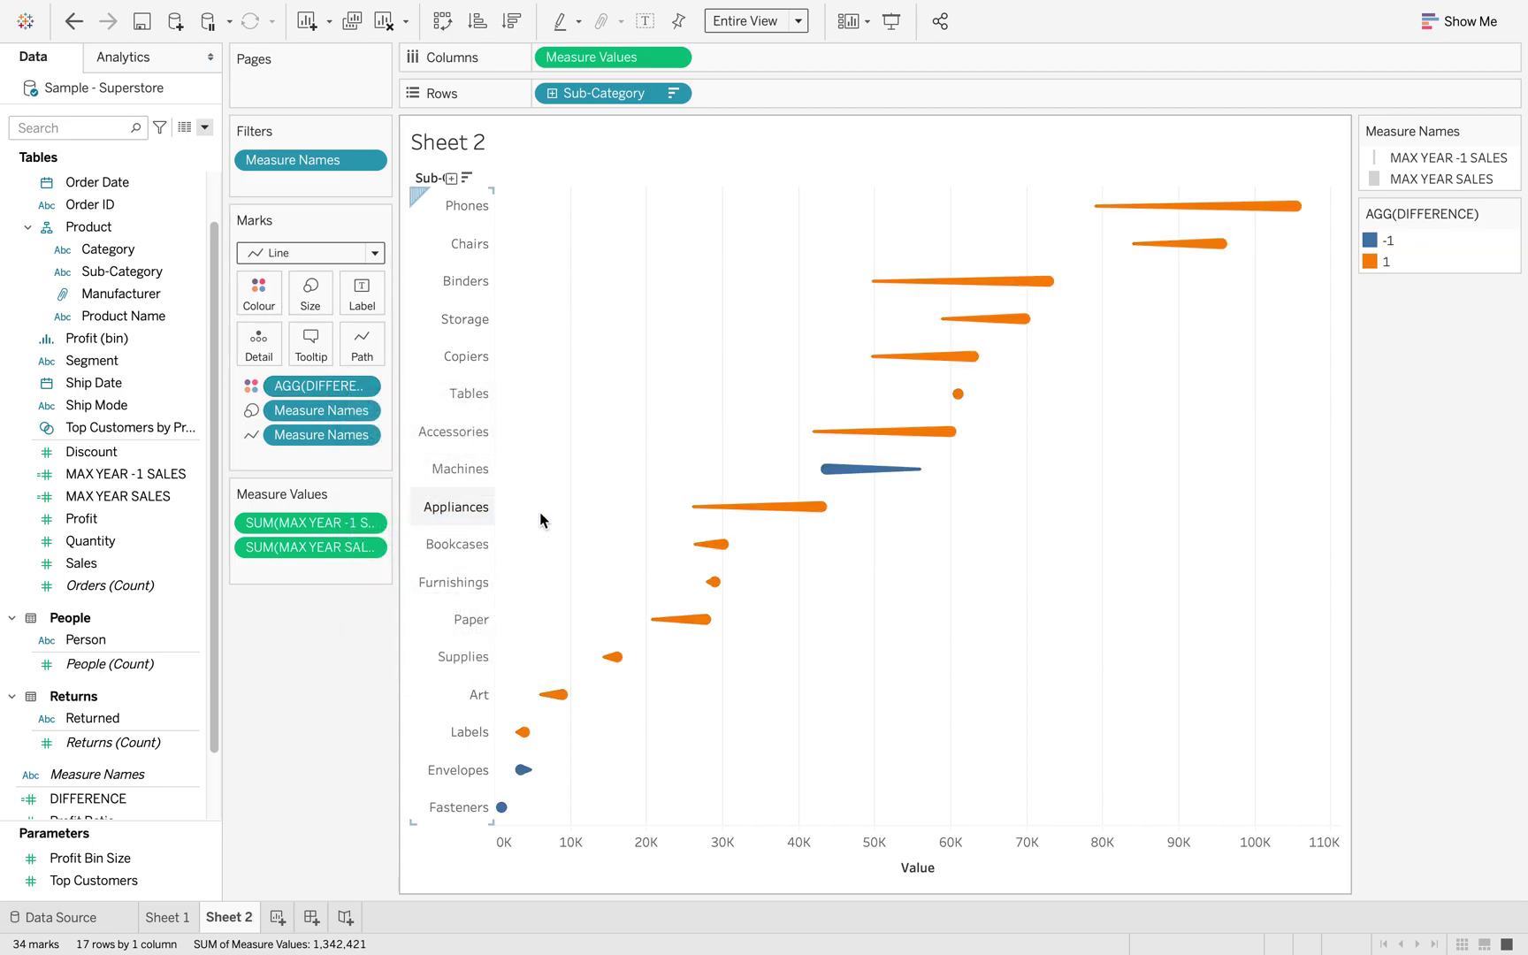
{"action": "left_click", "coordinate": [1509, 213]}
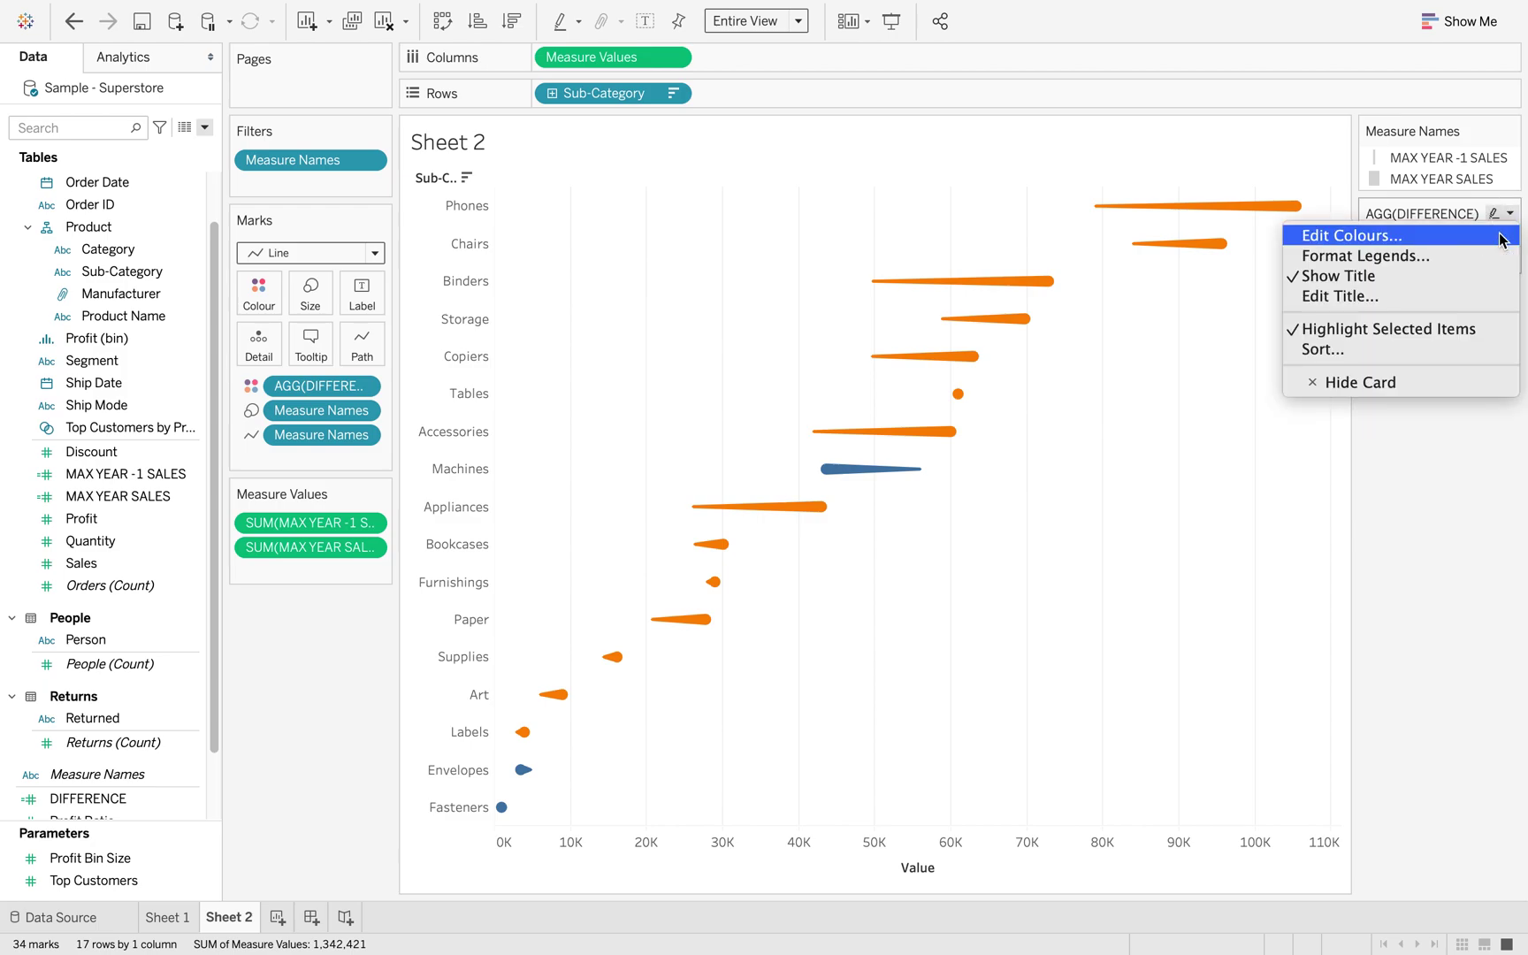
{"action": "left_click", "coordinate": [1500, 237]}
{"action": "left_click", "coordinate": [506, 328]}
{"action": "left_click", "coordinate": [803, 503]}
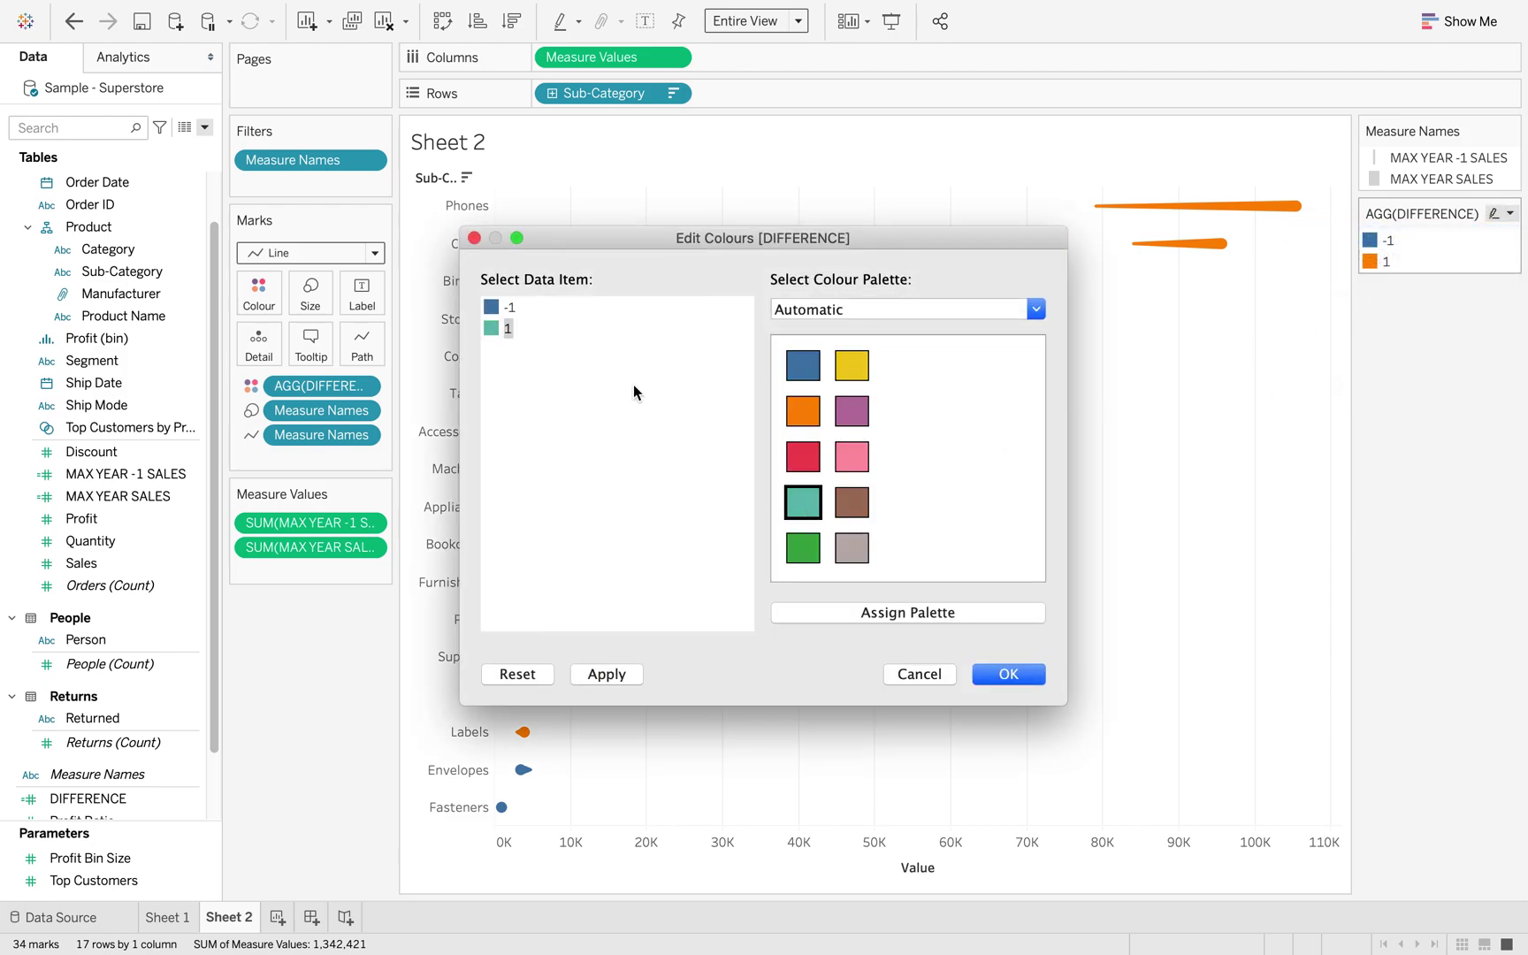
{"action": "left_click", "coordinate": [510, 307]}
{"action": "left_click", "coordinate": [803, 411]}
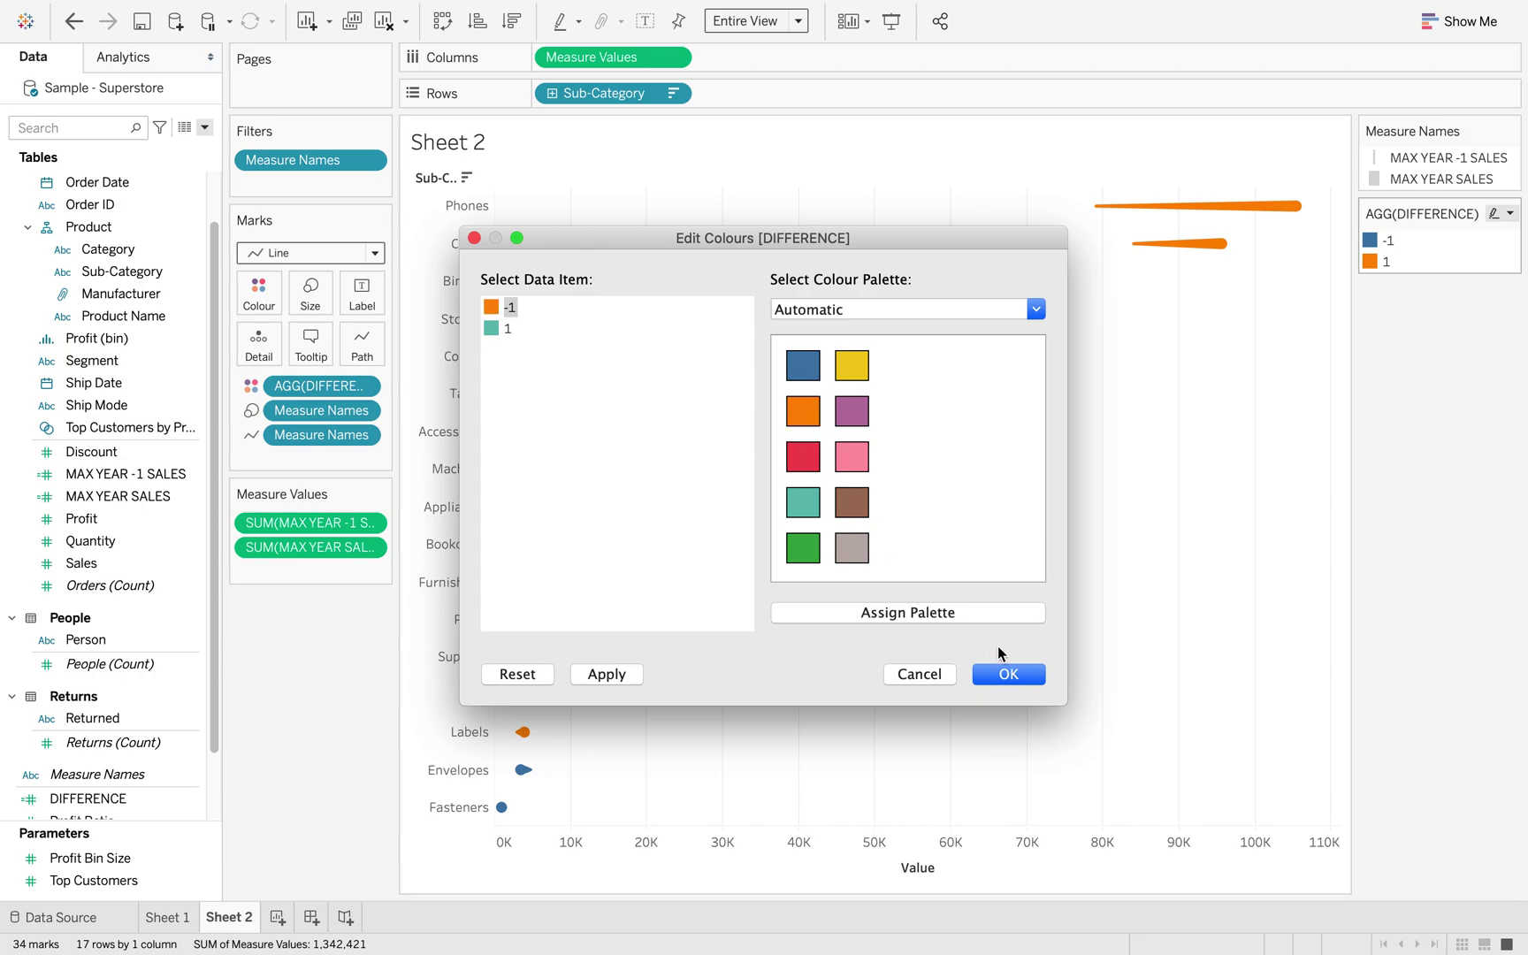
{"action": "left_click", "coordinate": [1009, 673]}
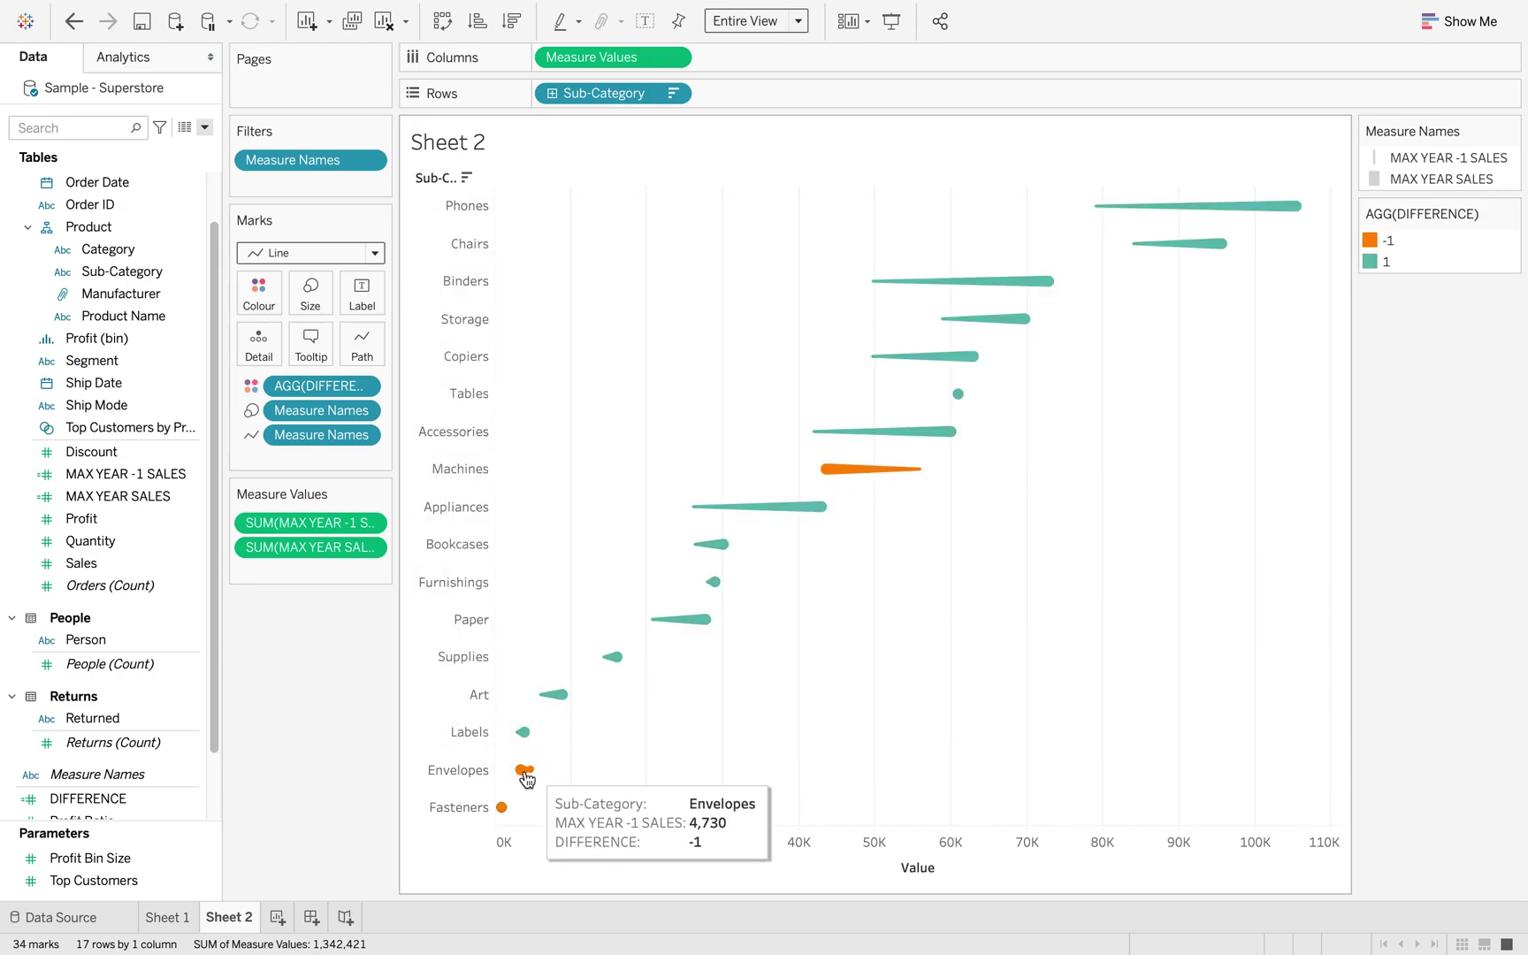
Show mark labels at Line Ends only, with the start-of-line label turned off.
{"action": "left_click", "coordinate": [361, 294]}
{"action": "left_click", "coordinate": [413, 342]}
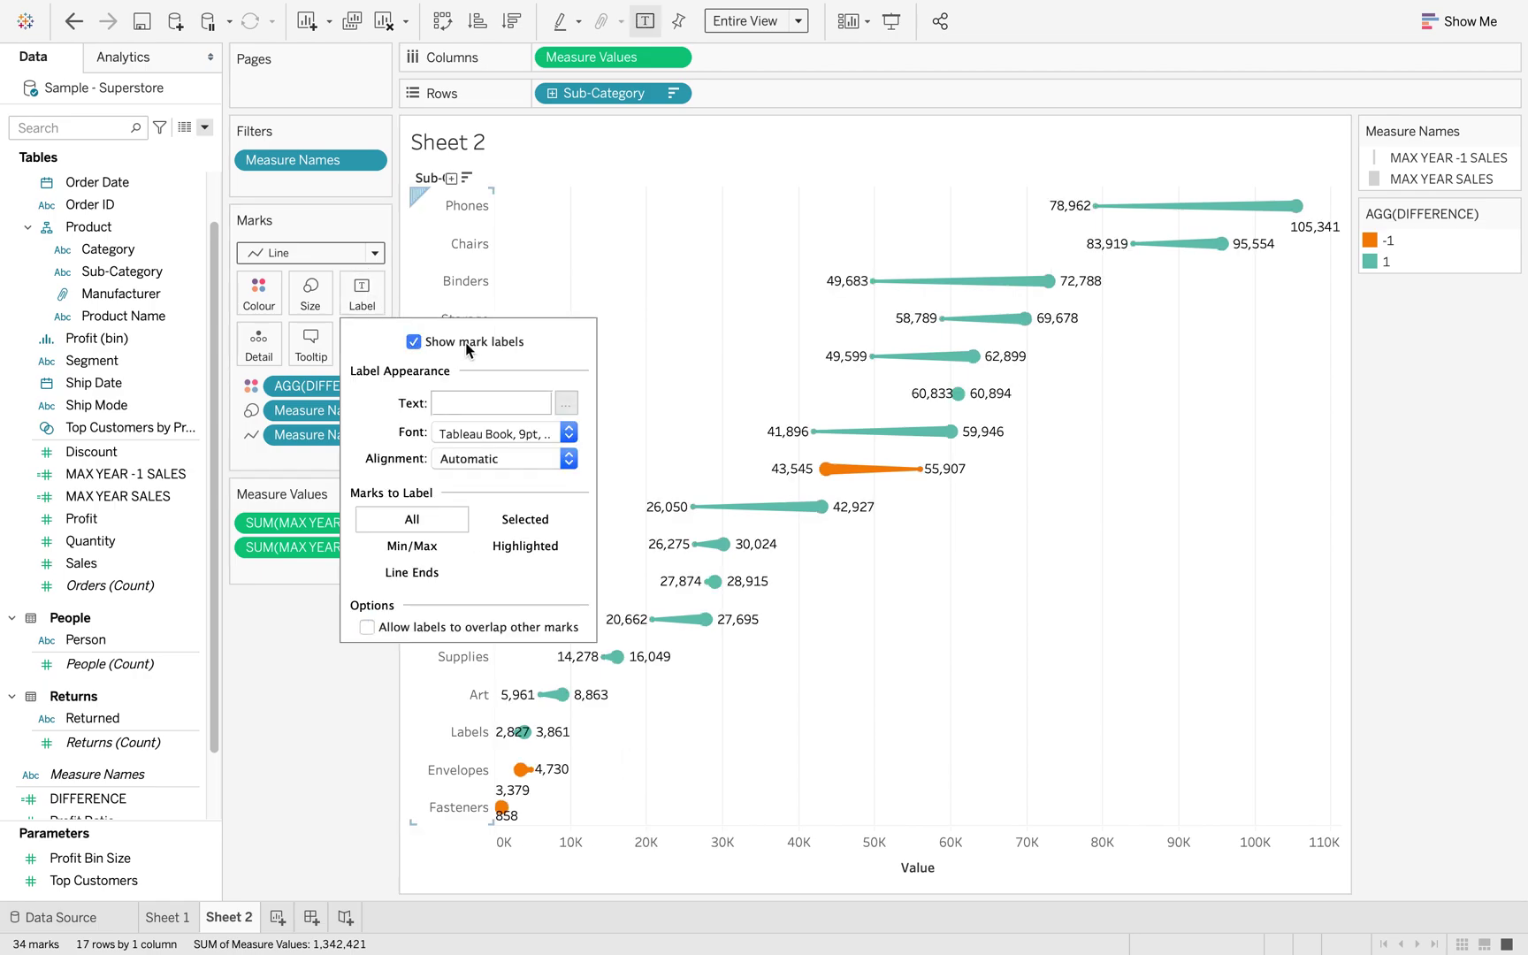
{"action": "left_click", "coordinate": [418, 575]}
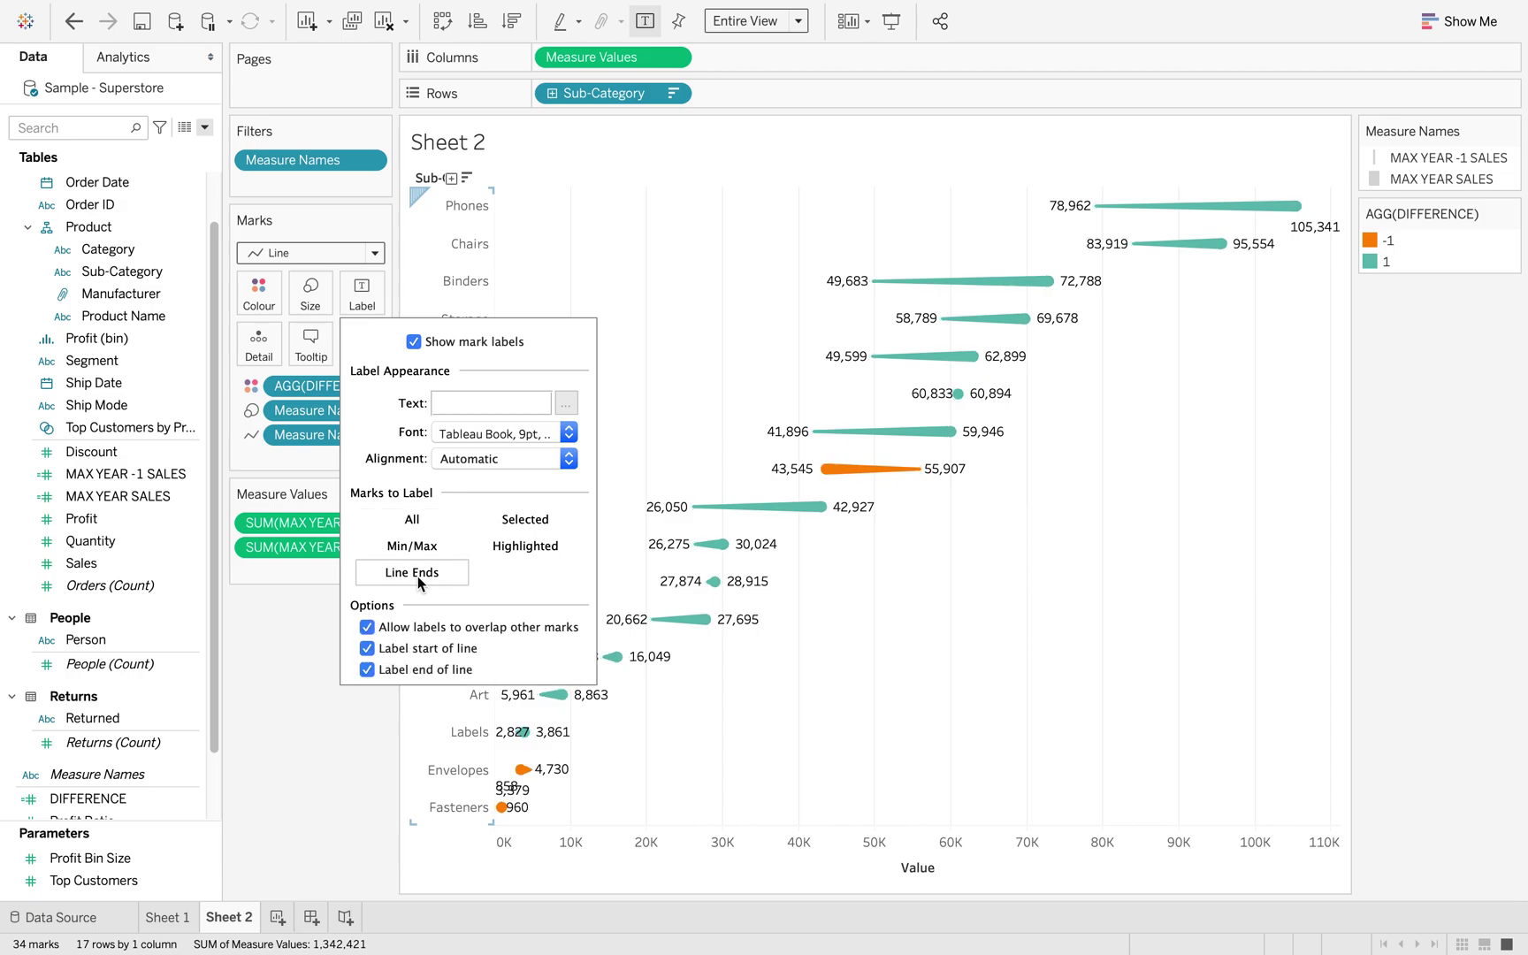
{"action": "left_click", "coordinate": [367, 648]}
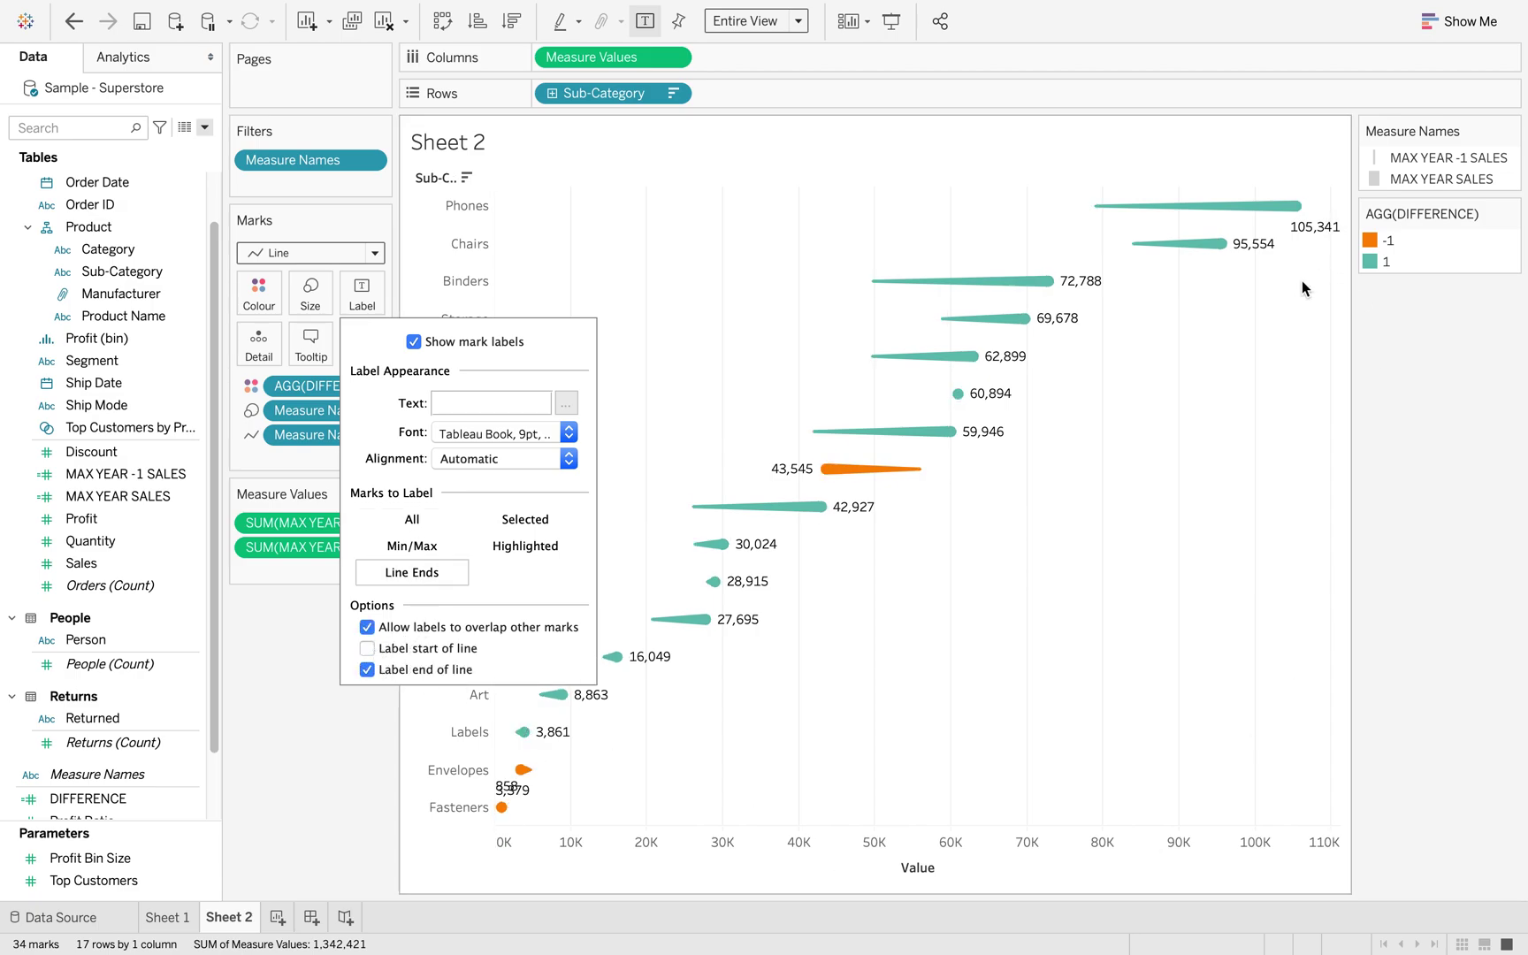
{"action": "left_click", "coordinate": [1329, 236]}
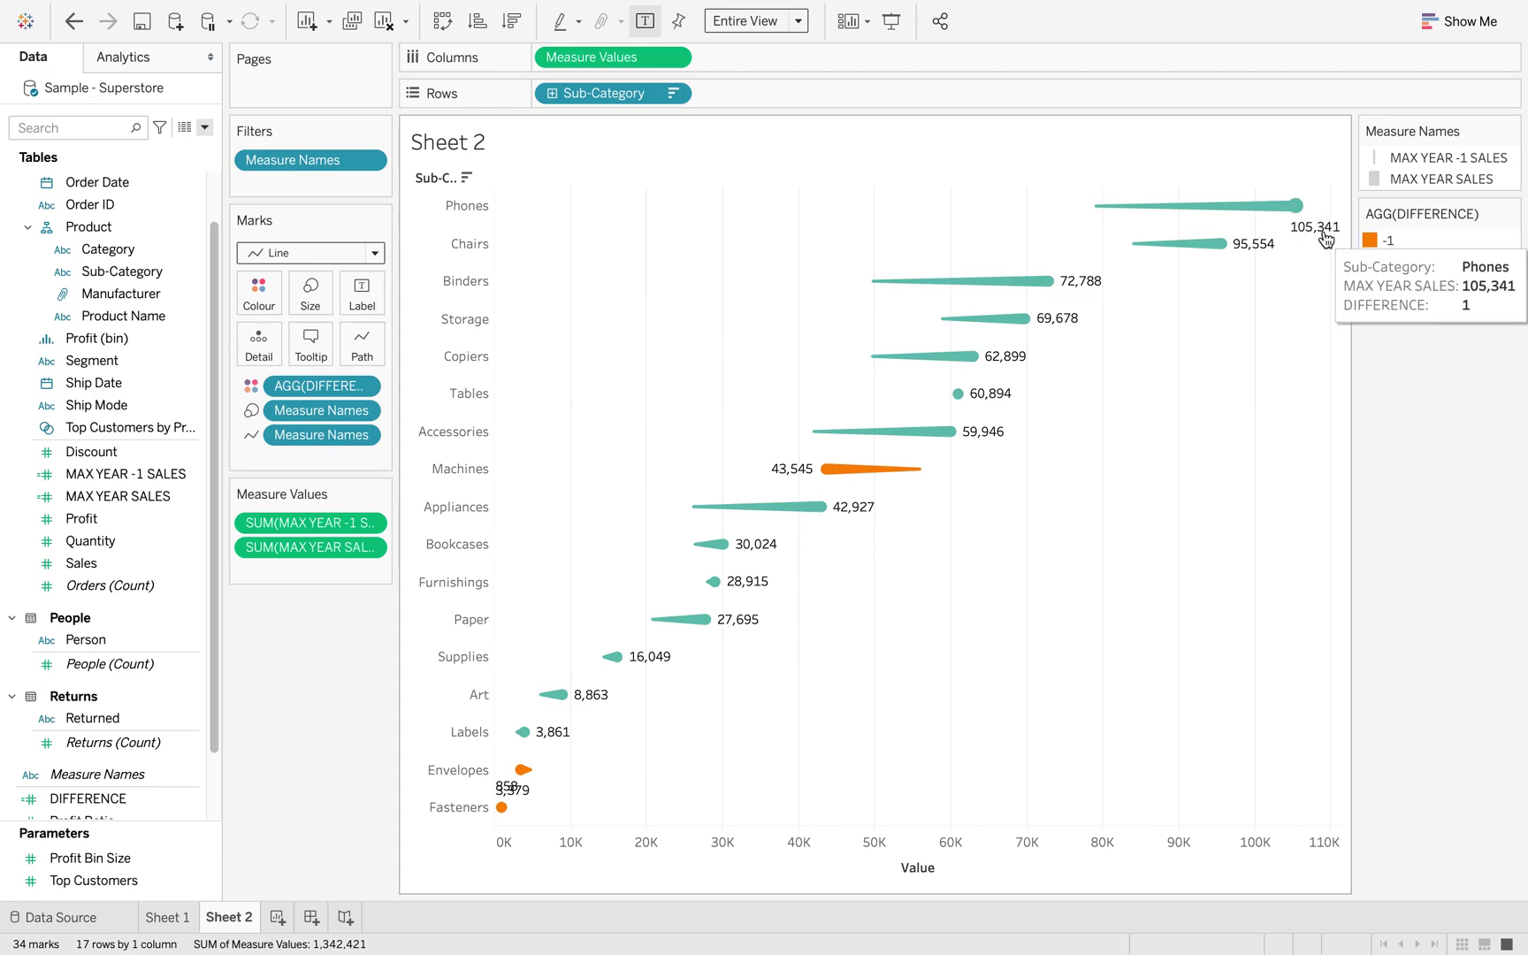
{"action": "mouse_move", "coordinate": [516, 814]}
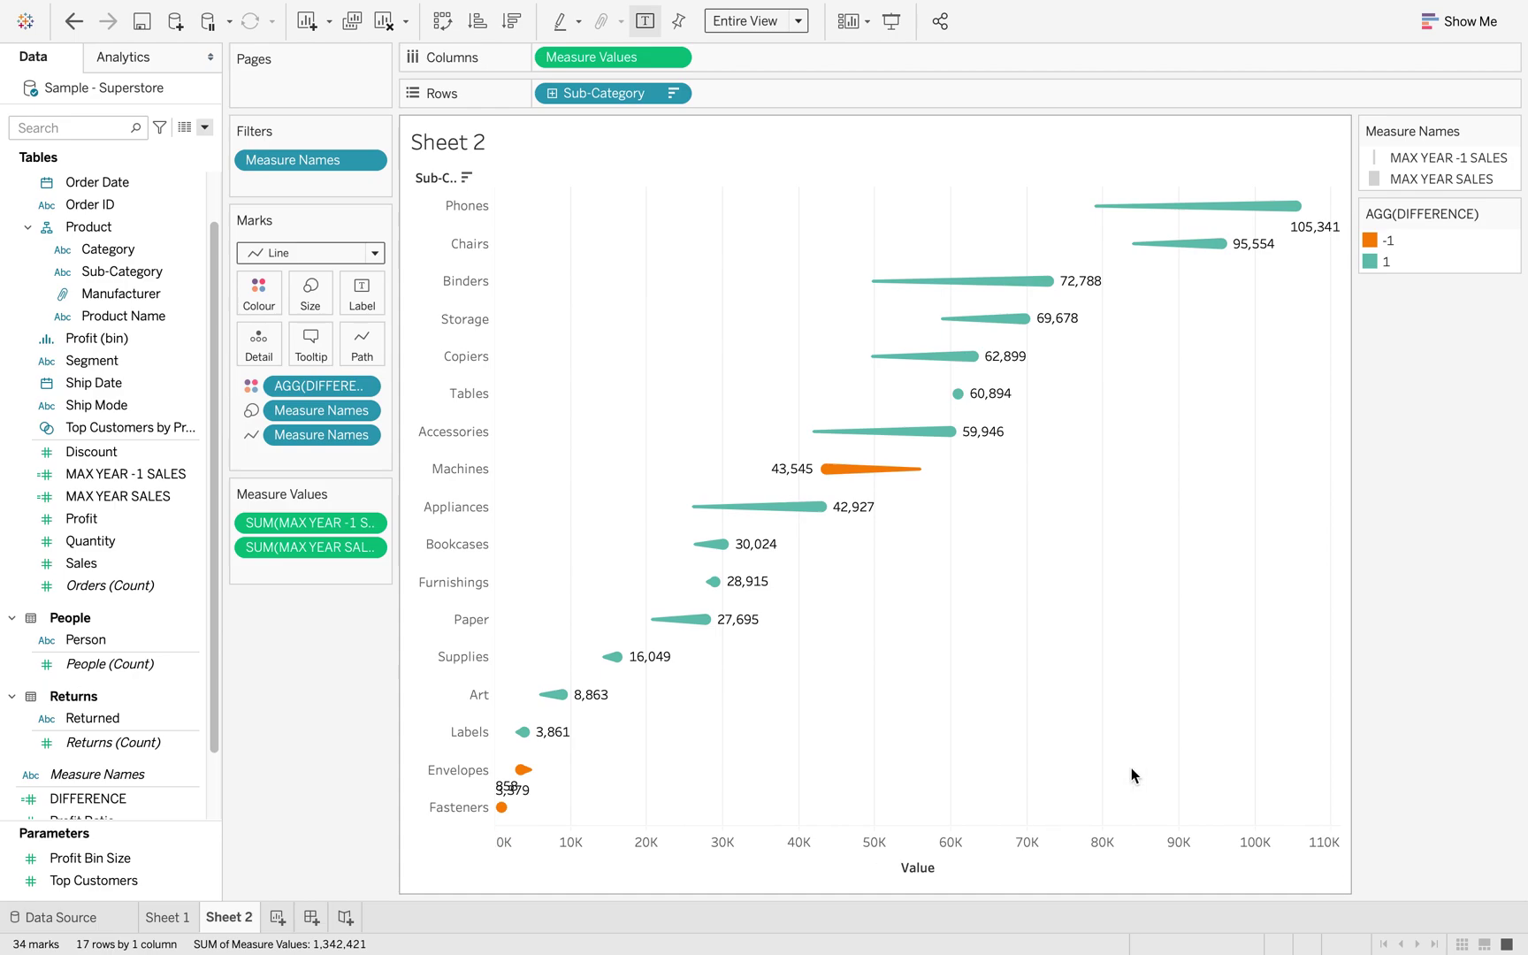
Add a reference distribution on the Value axis at 110% of Maximum.
{"action": "right_click", "coordinate": [1065, 863]}
{"action": "left_click", "coordinate": [1128, 833]}
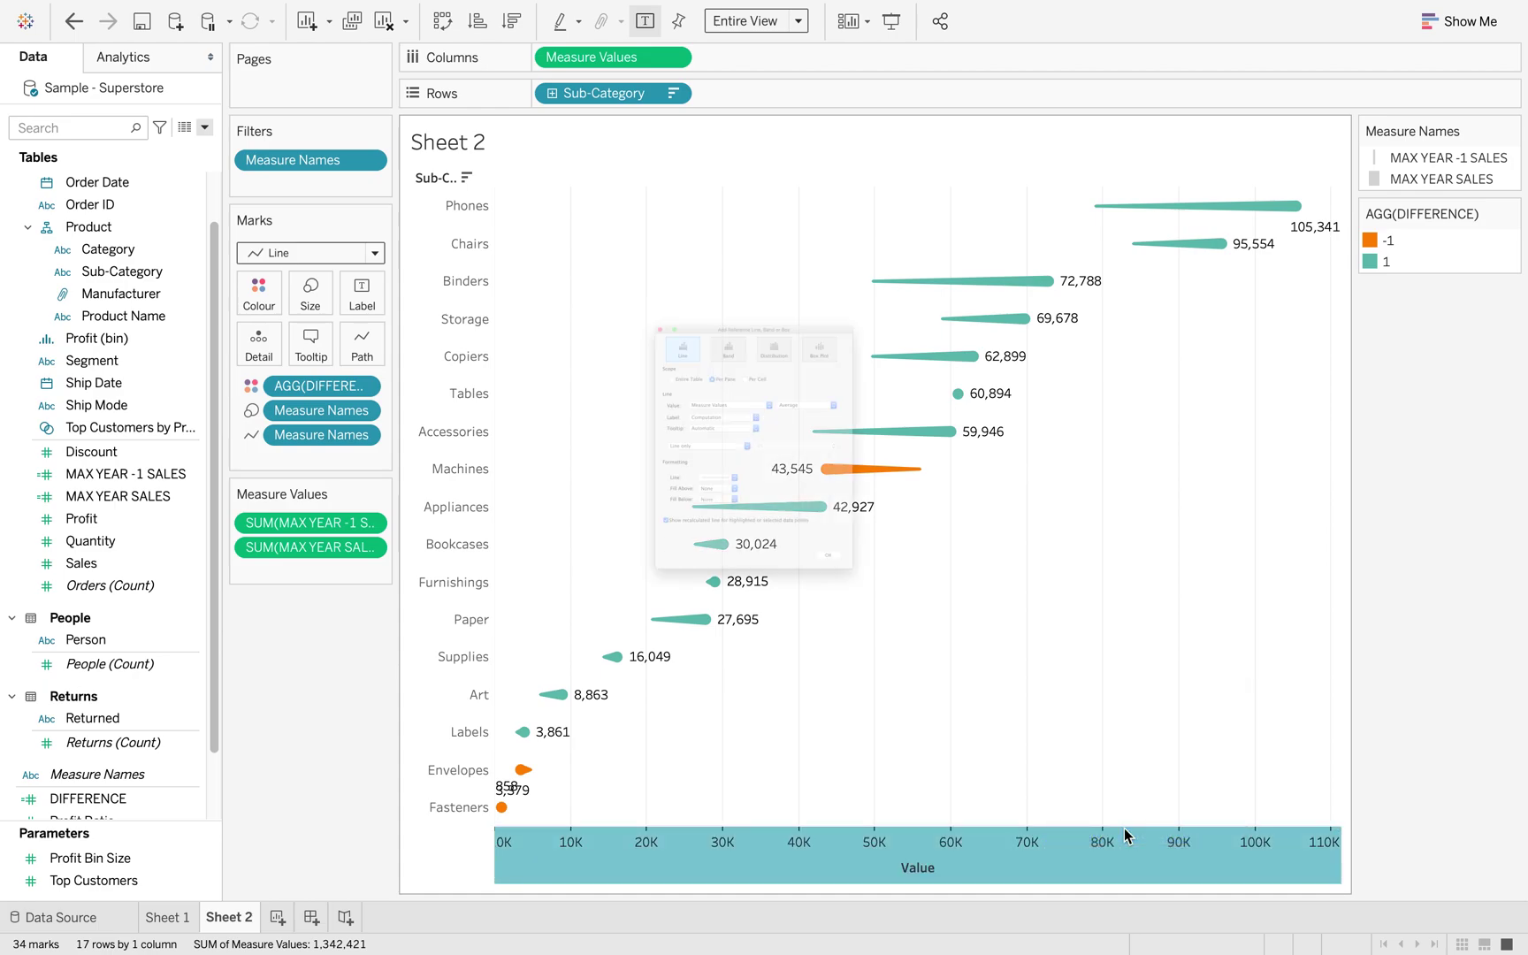
{"action": "left_click", "coordinate": [822, 177]}
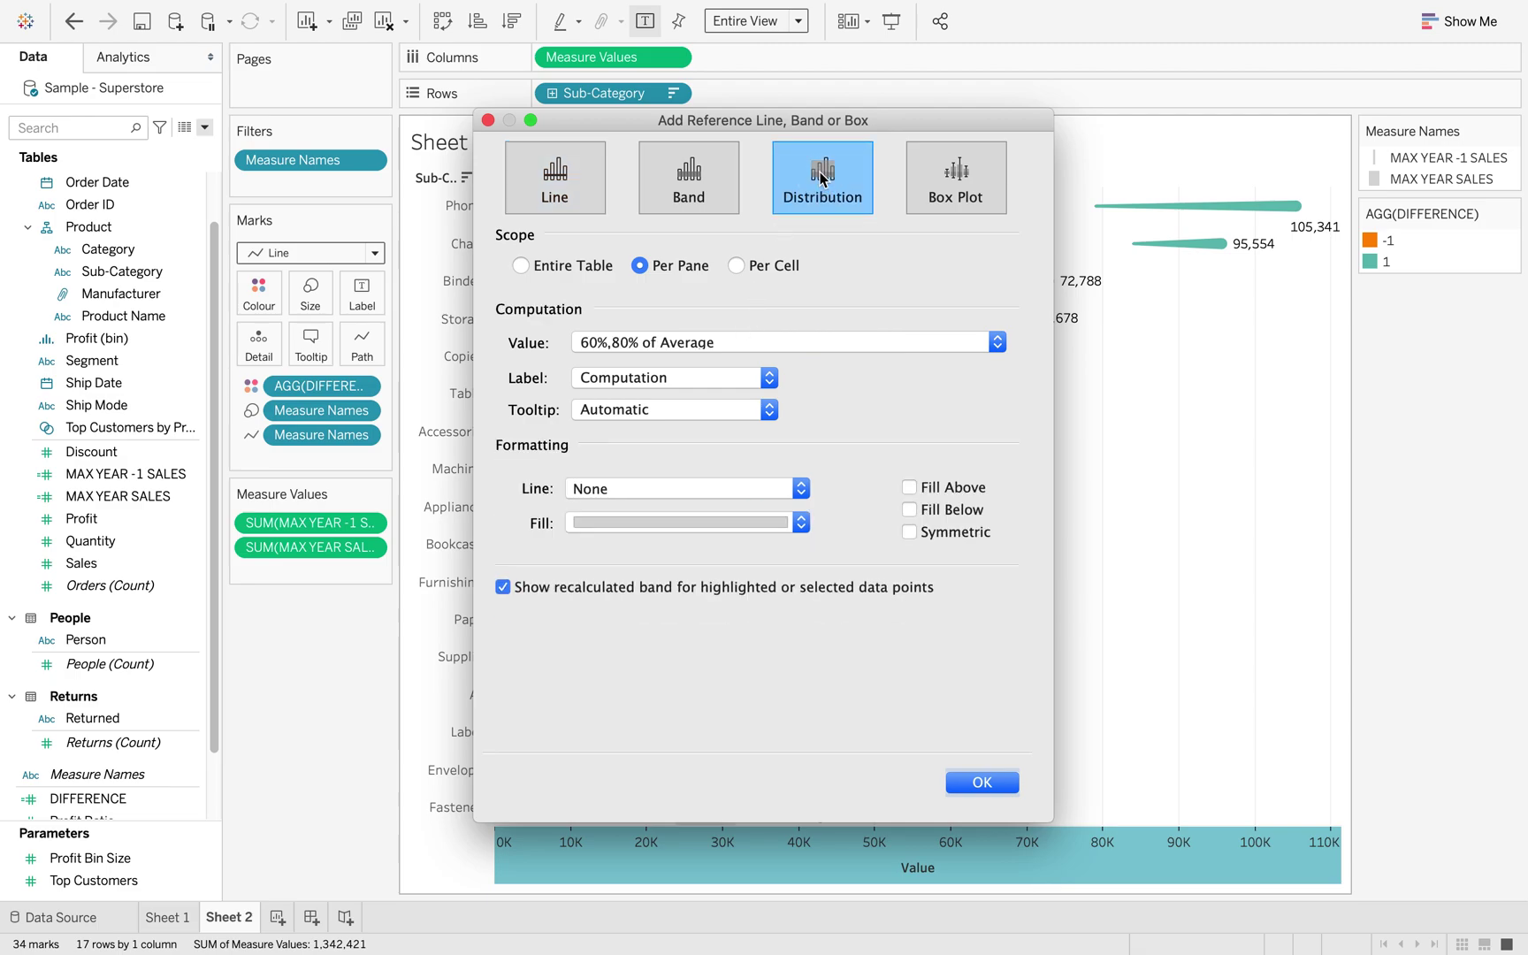
{"action": "left_click", "coordinate": [760, 345]}
{"action": "left_click_drag", "start_coordinate": [780, 403], "coordinate": [732, 403]}
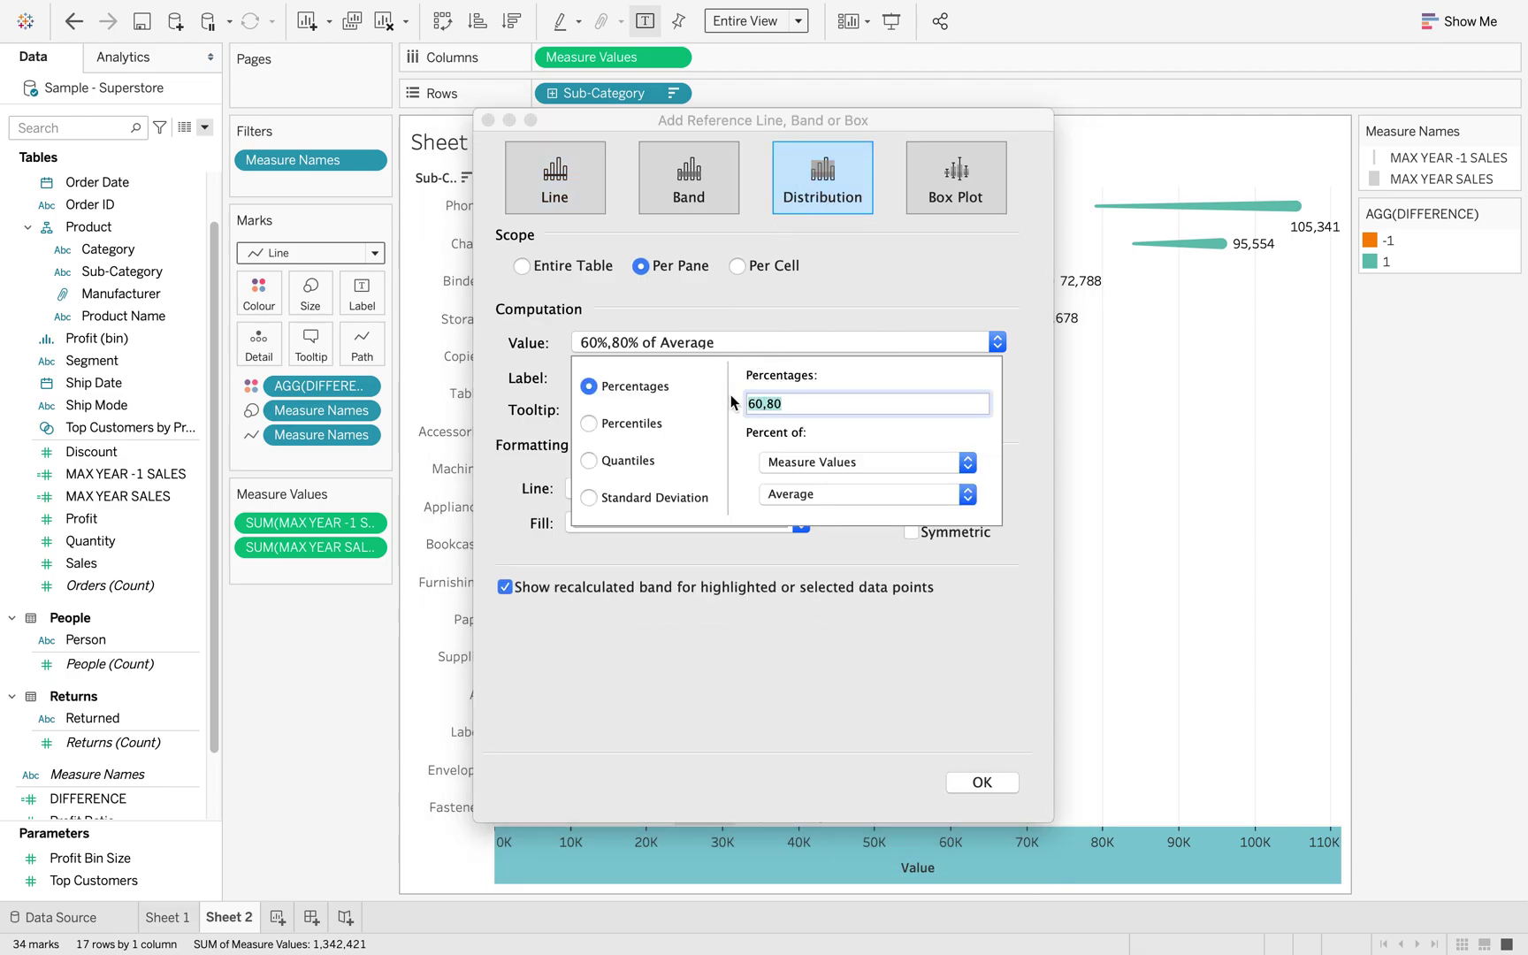
{"action": "type", "text": "110"}
{"action": "left_click", "coordinate": [836, 495]}
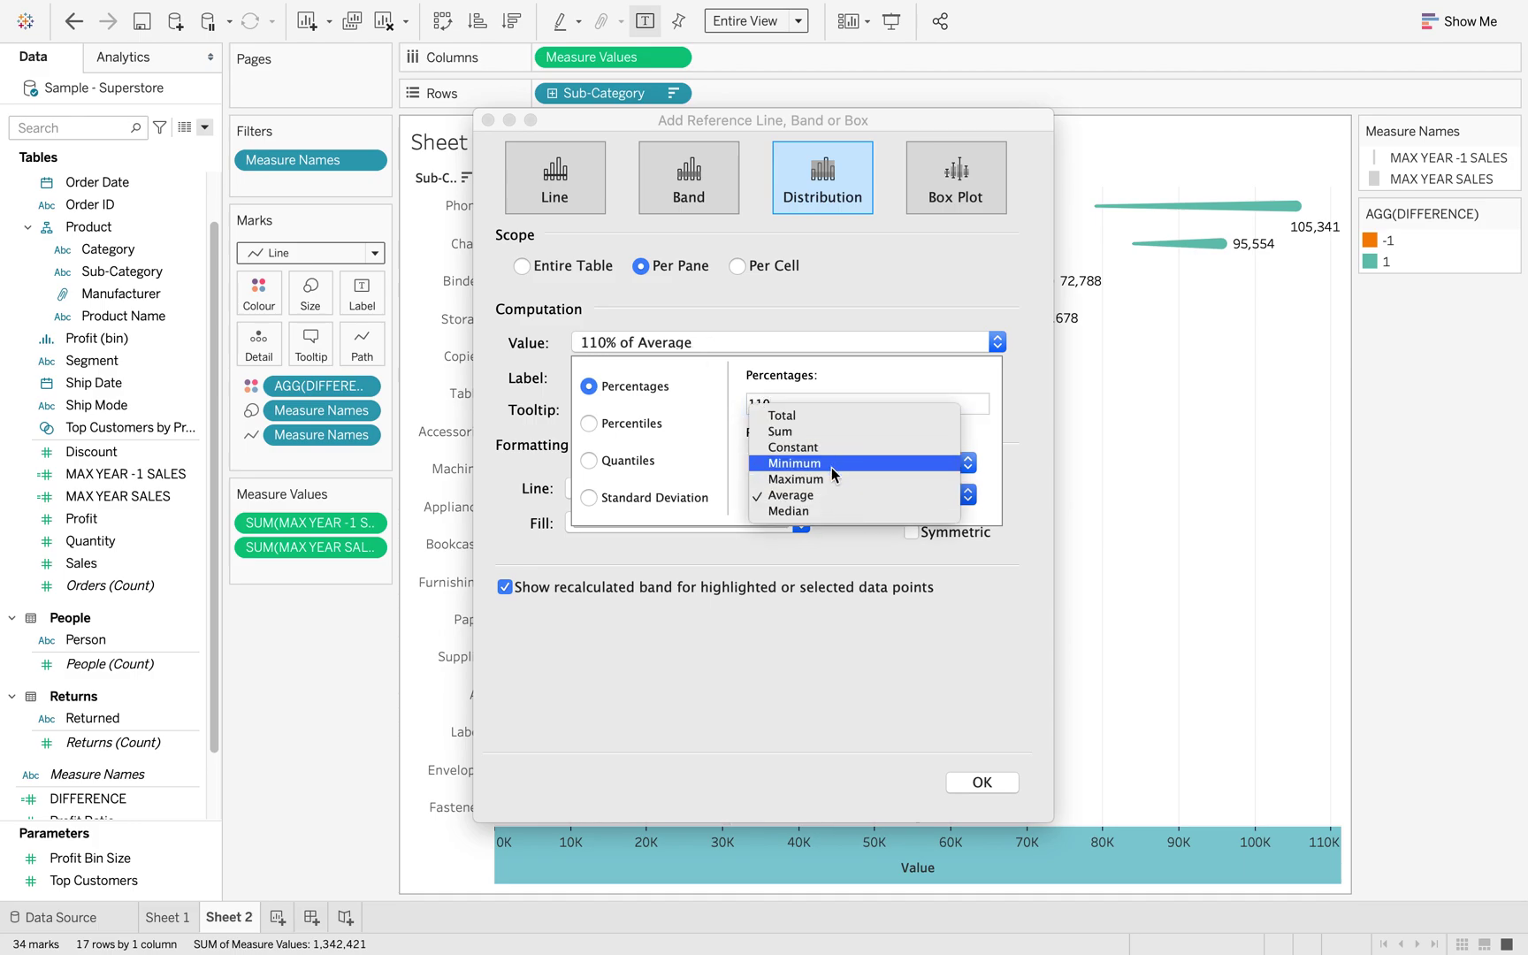
{"action": "left_click", "coordinate": [832, 478]}
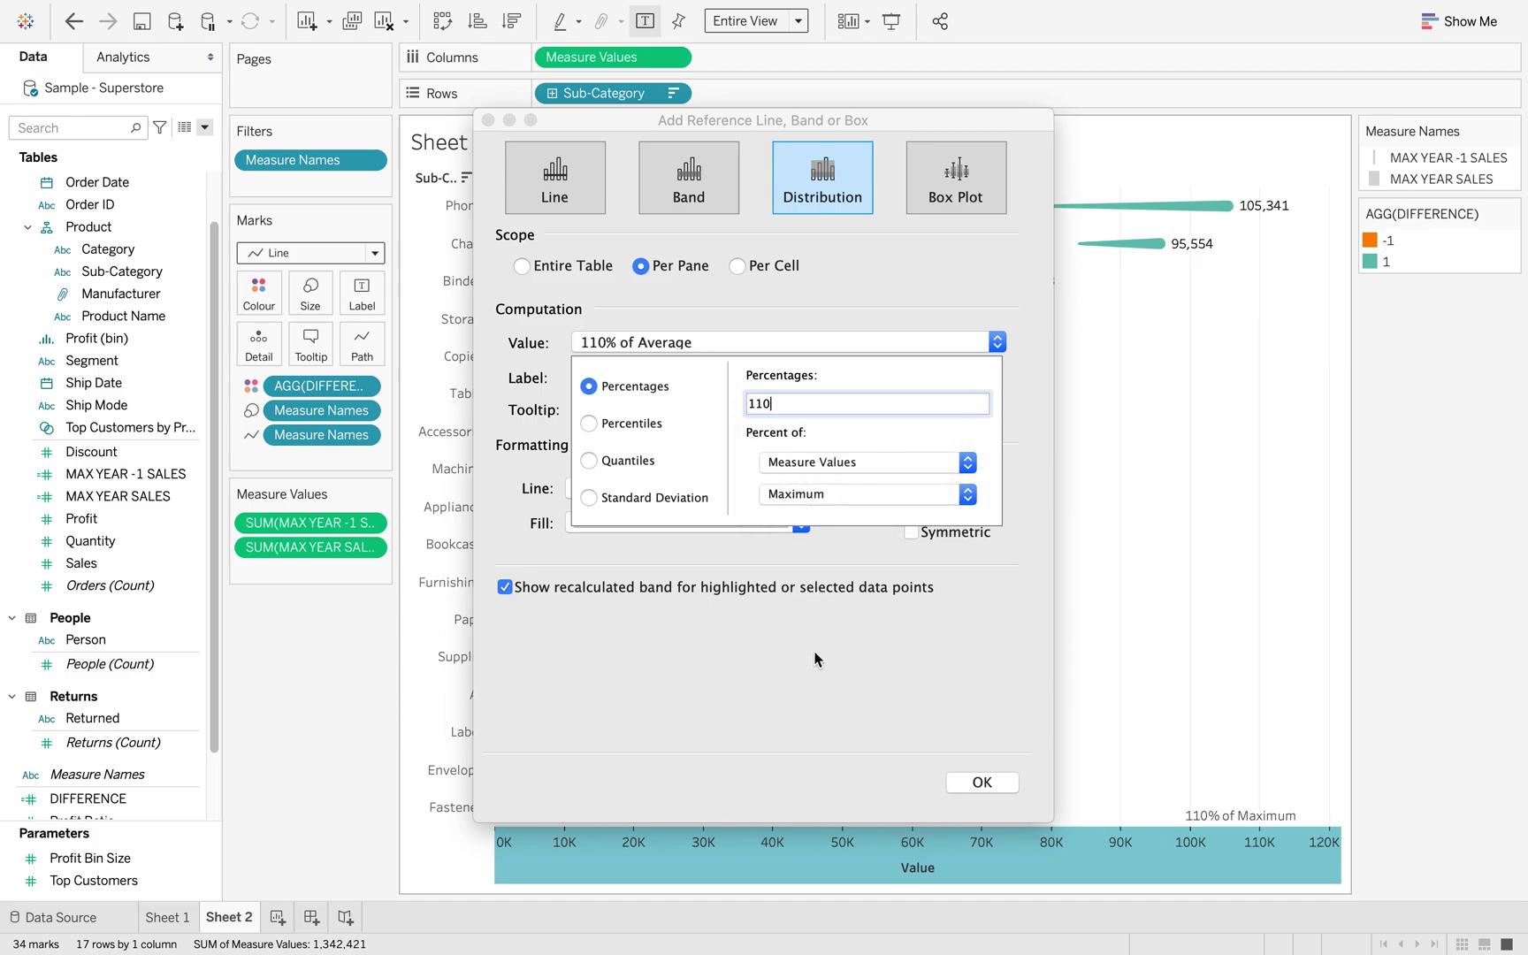
{"action": "left_click", "coordinate": [915, 652]}
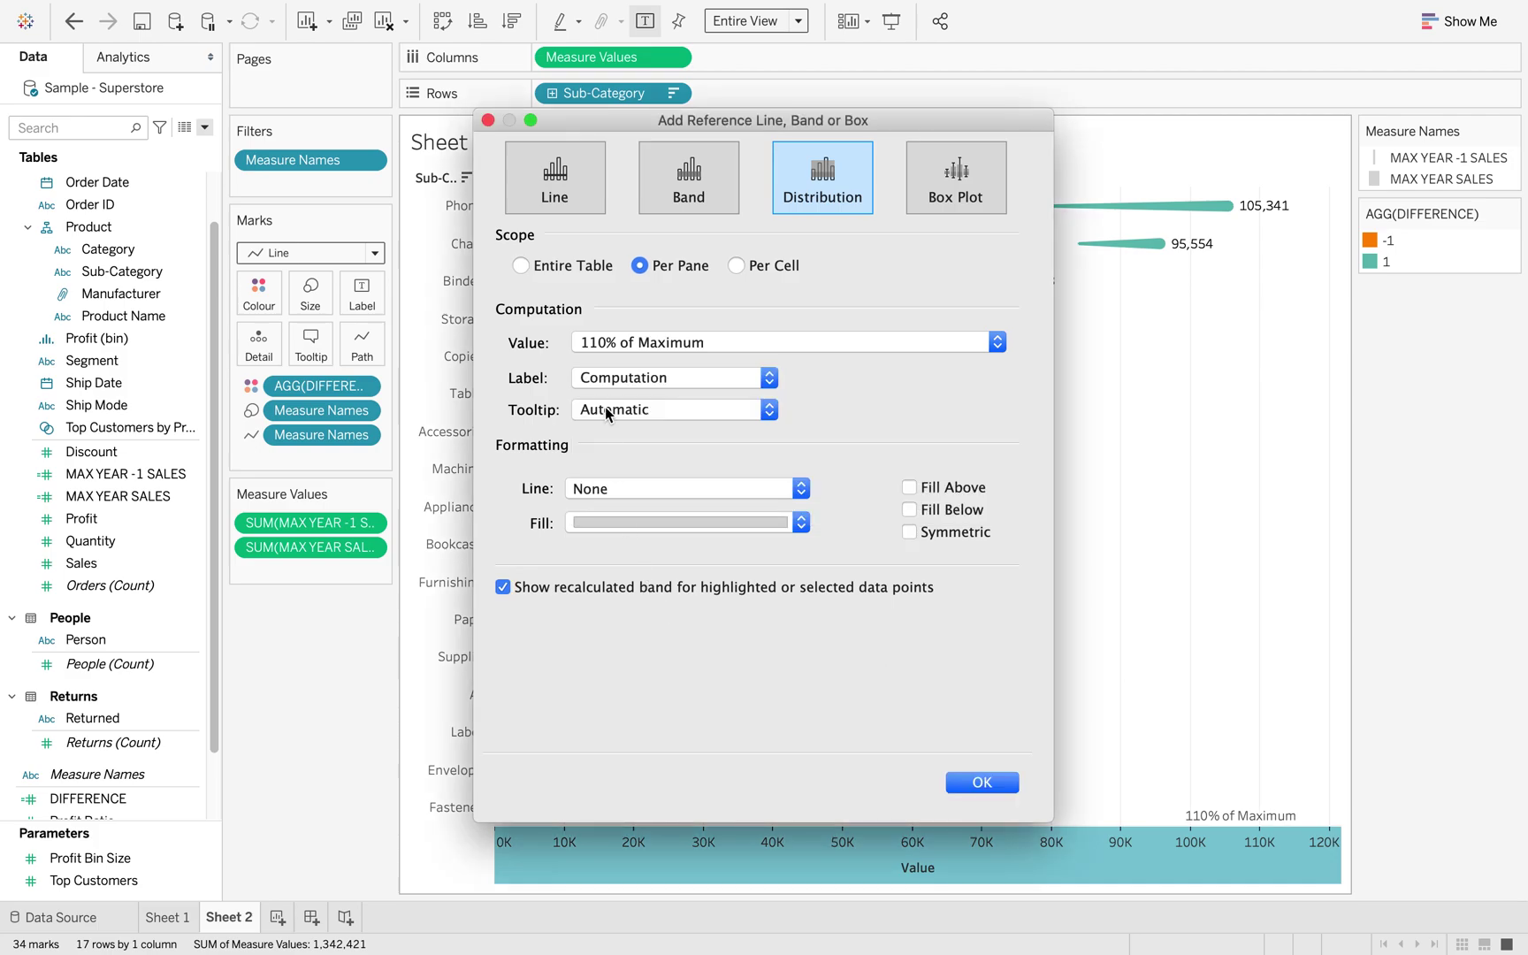
Set the distribution's label and tooltip to None and apply it, extending the axis to 120K.
{"action": "left_click", "coordinate": [644, 379]}
{"action": "left_click", "coordinate": [644, 341]}
{"action": "left_click", "coordinate": [656, 409]}
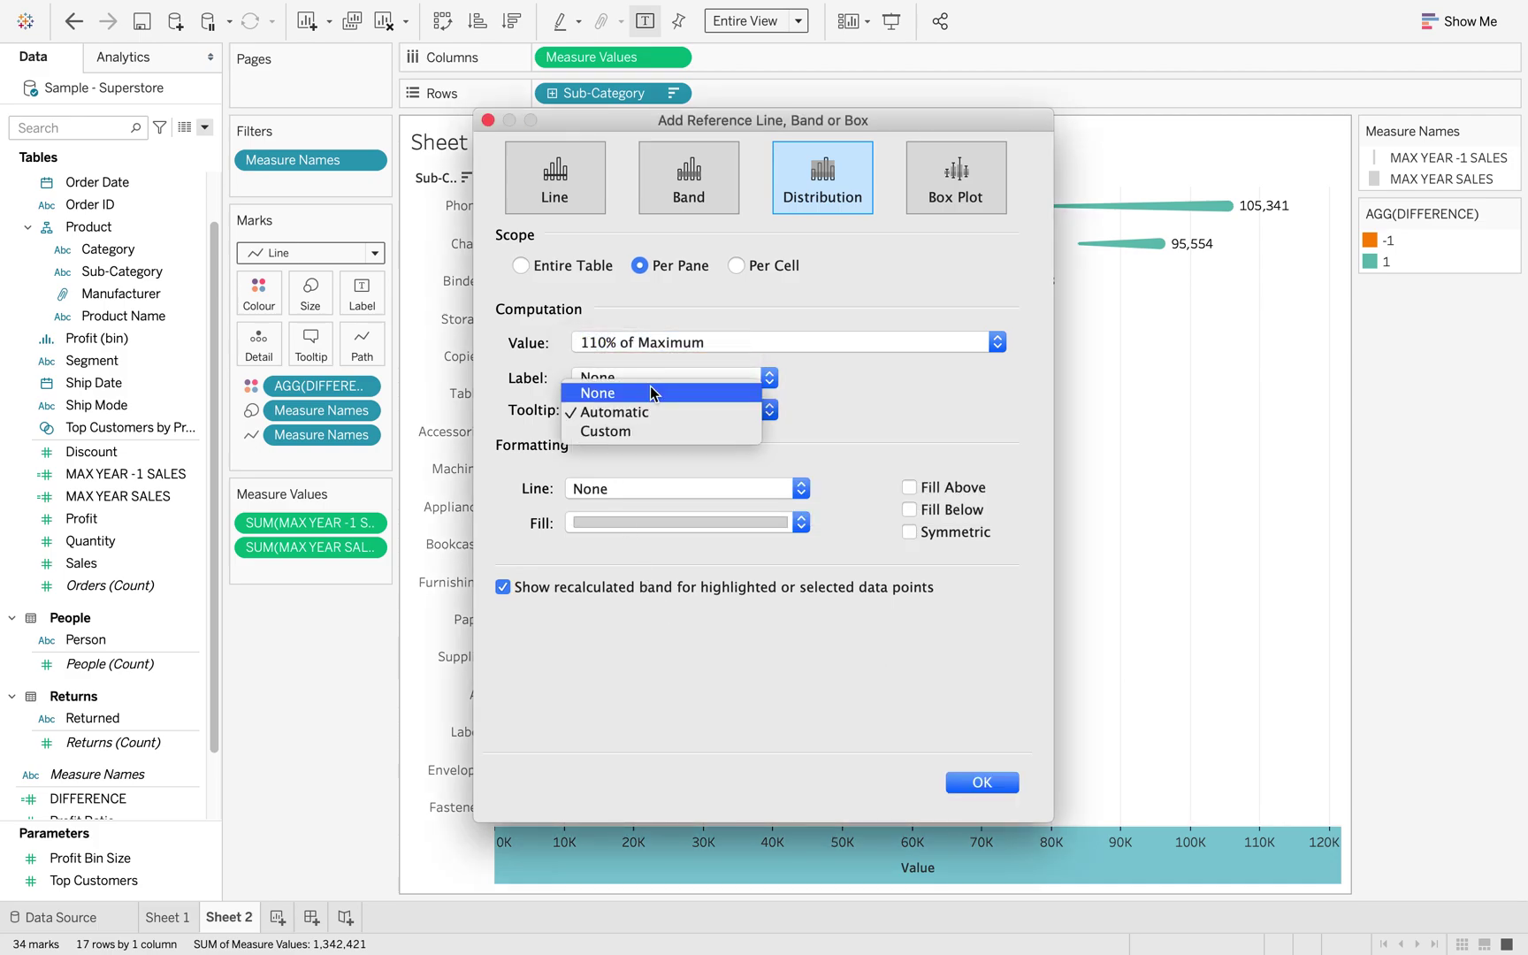
{"action": "left_click", "coordinate": [651, 390]}
{"action": "left_click", "coordinate": [973, 782]}
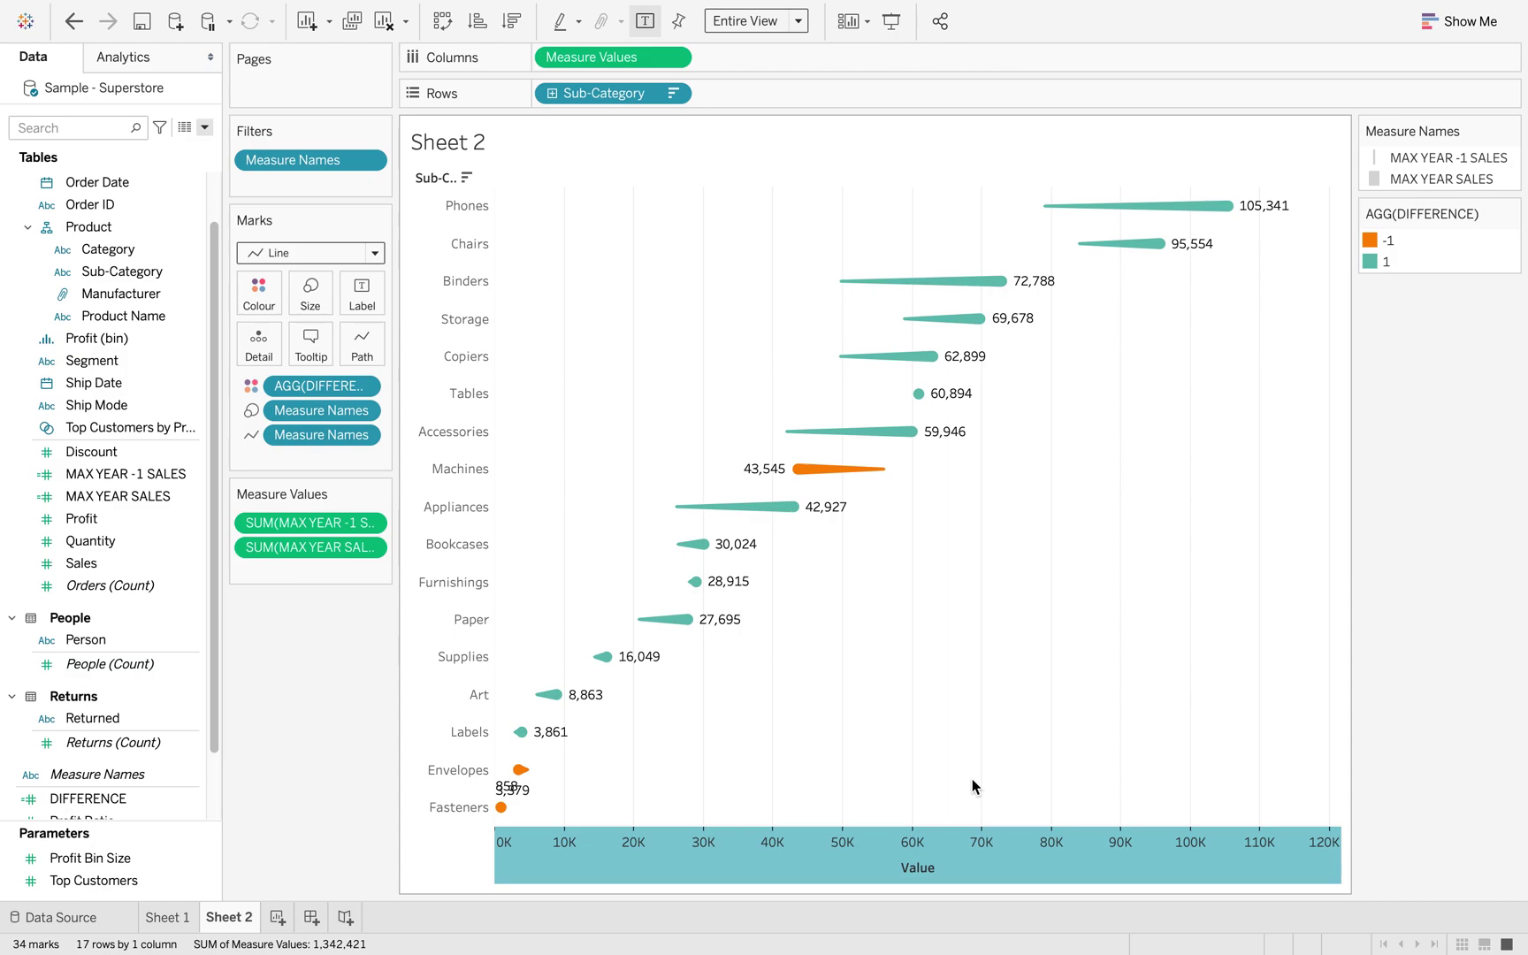
{"action": "right_click", "coordinate": [809, 857]}
Add a second Value-axis reference distribution at -10% of Minimum.
{"action": "left_click", "coordinate": [879, 800]}
{"action": "left_click", "coordinate": [821, 200]}
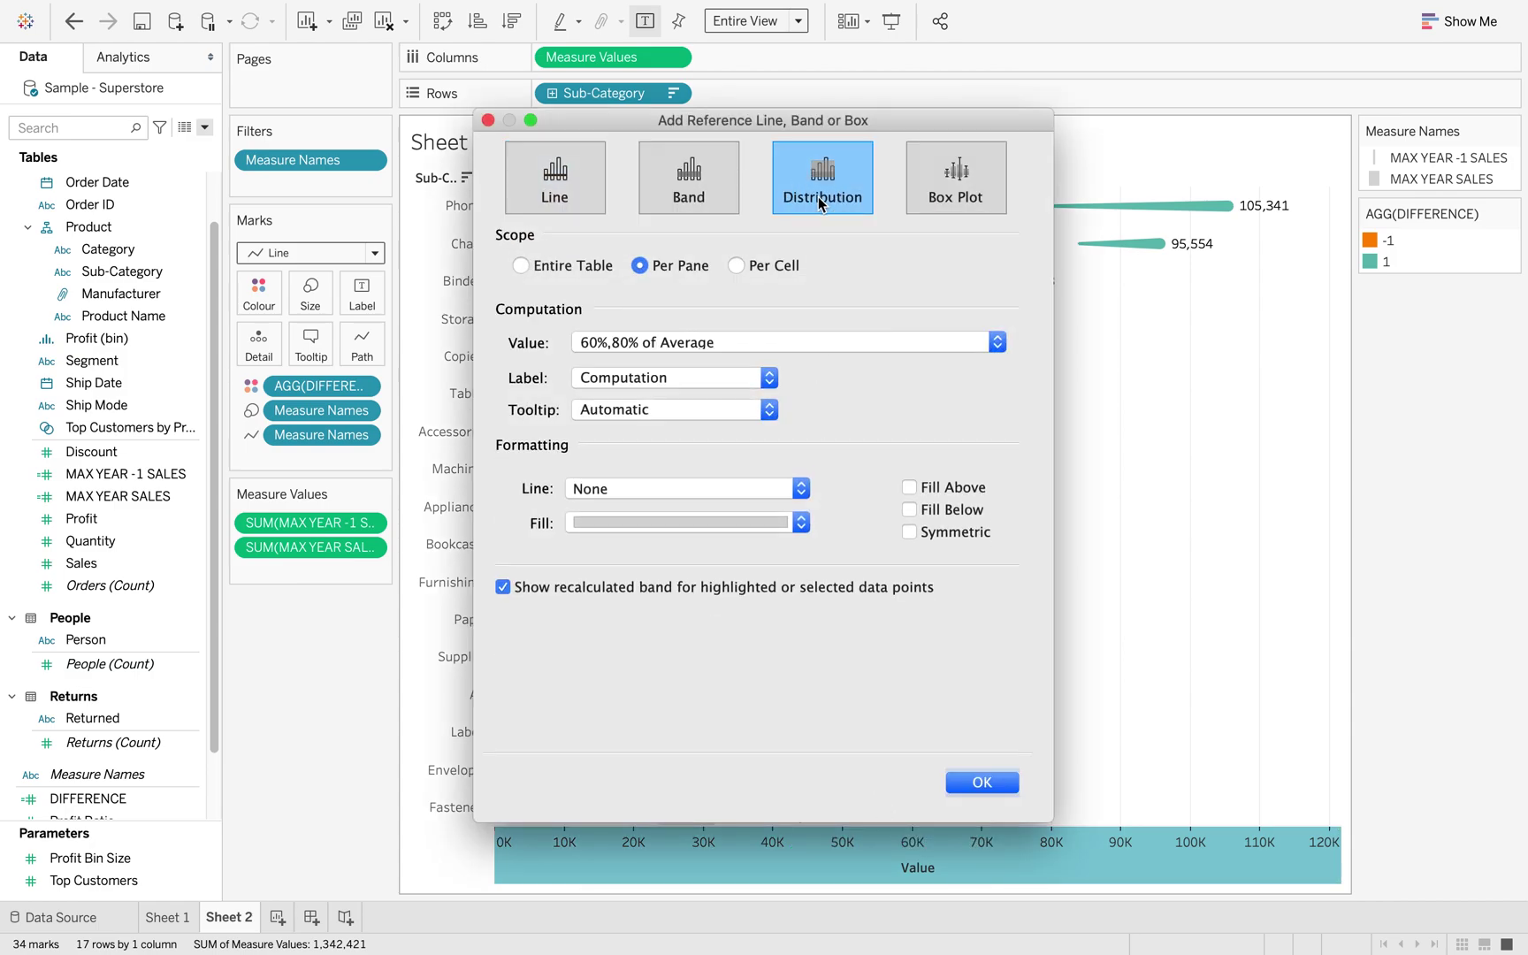
{"action": "left_click", "coordinate": [706, 343]}
{"action": "type", "text": "-10"}
{"action": "left_click", "coordinate": [853, 495]}
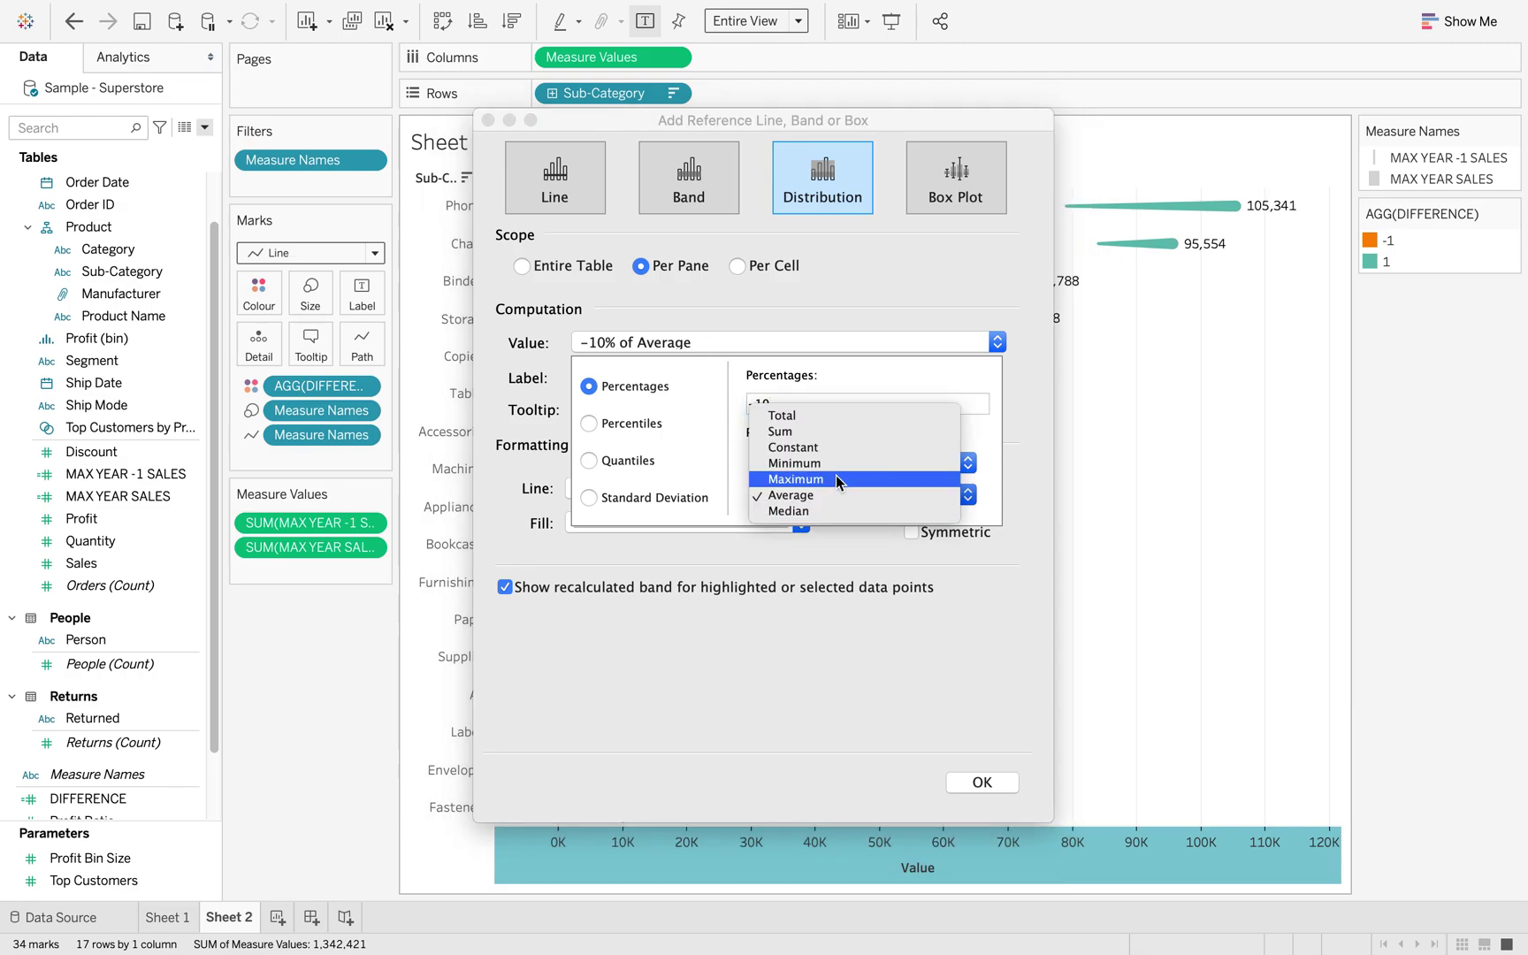
{"action": "left_click", "coordinate": [840, 461]}
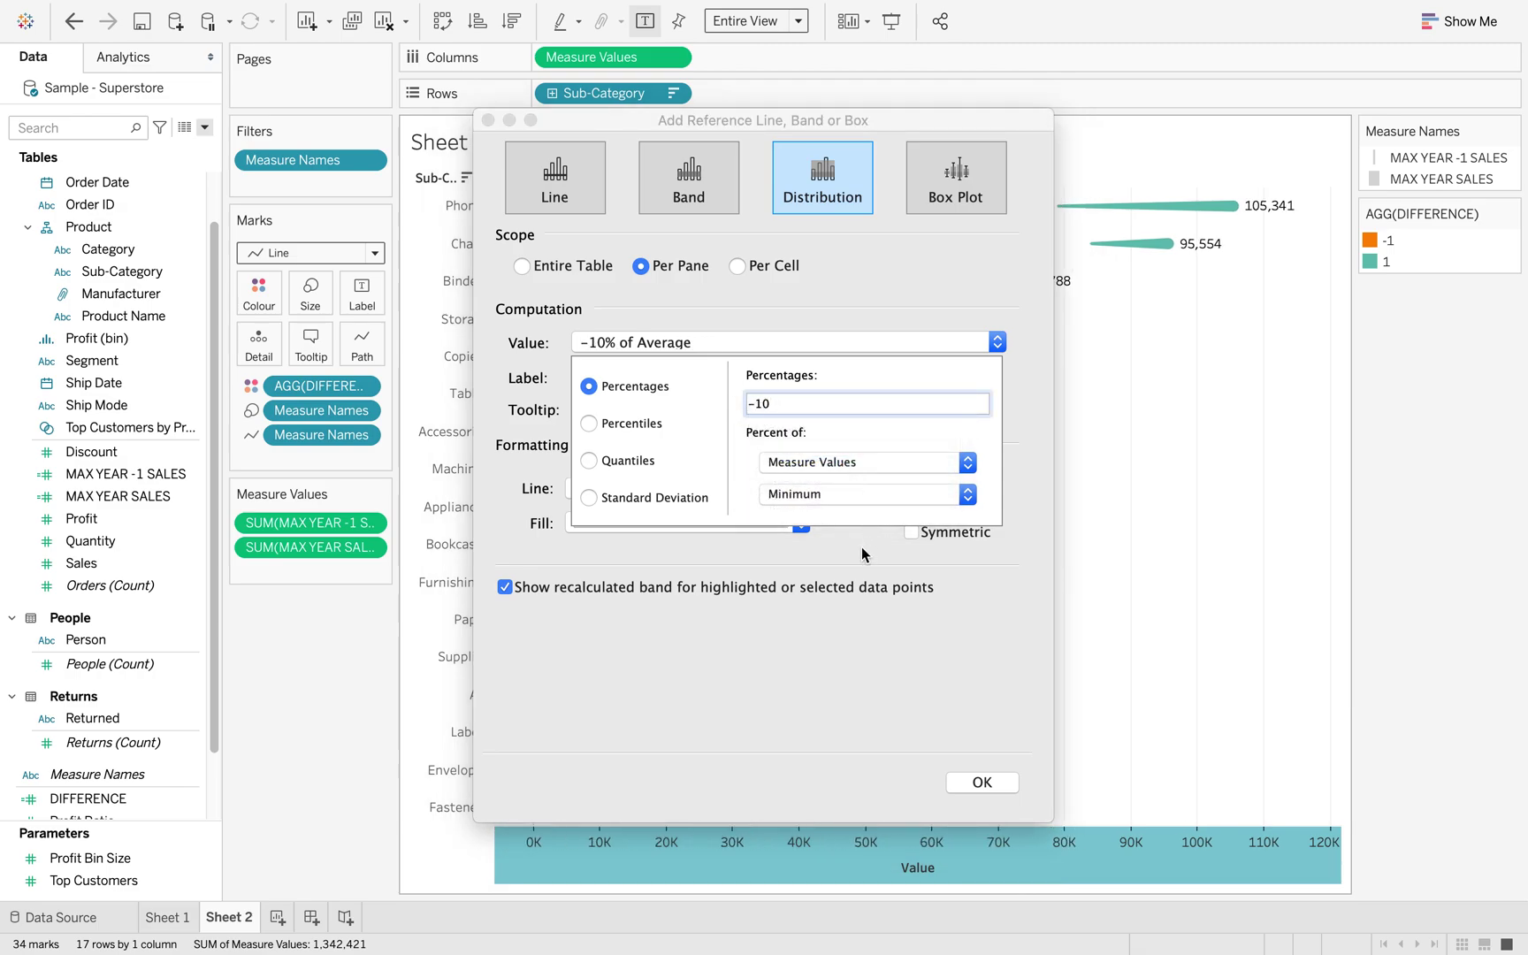
{"action": "left_click", "coordinate": [827, 537]}
Set its label and tooltip to None and apply it, padding the axis below 0K.
{"action": "left_click", "coordinate": [660, 380]}
{"action": "left_click", "coordinate": [651, 343]}
{"action": "left_click", "coordinate": [668, 409]}
{"action": "left_click", "coordinate": [657, 395]}
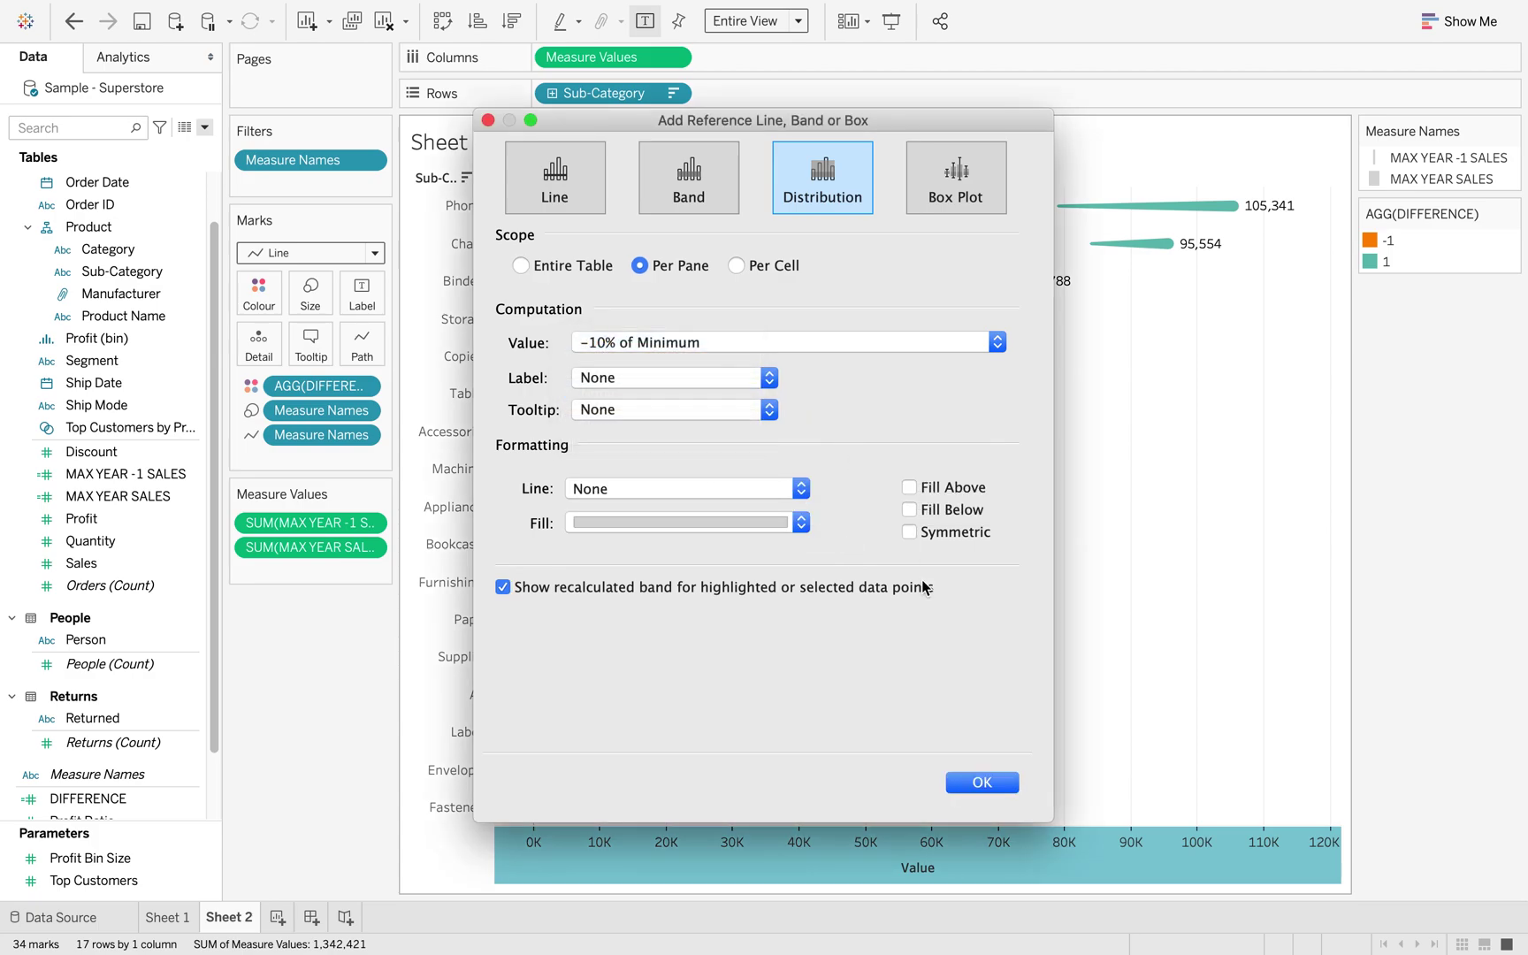
{"action": "left_click", "coordinate": [983, 781]}
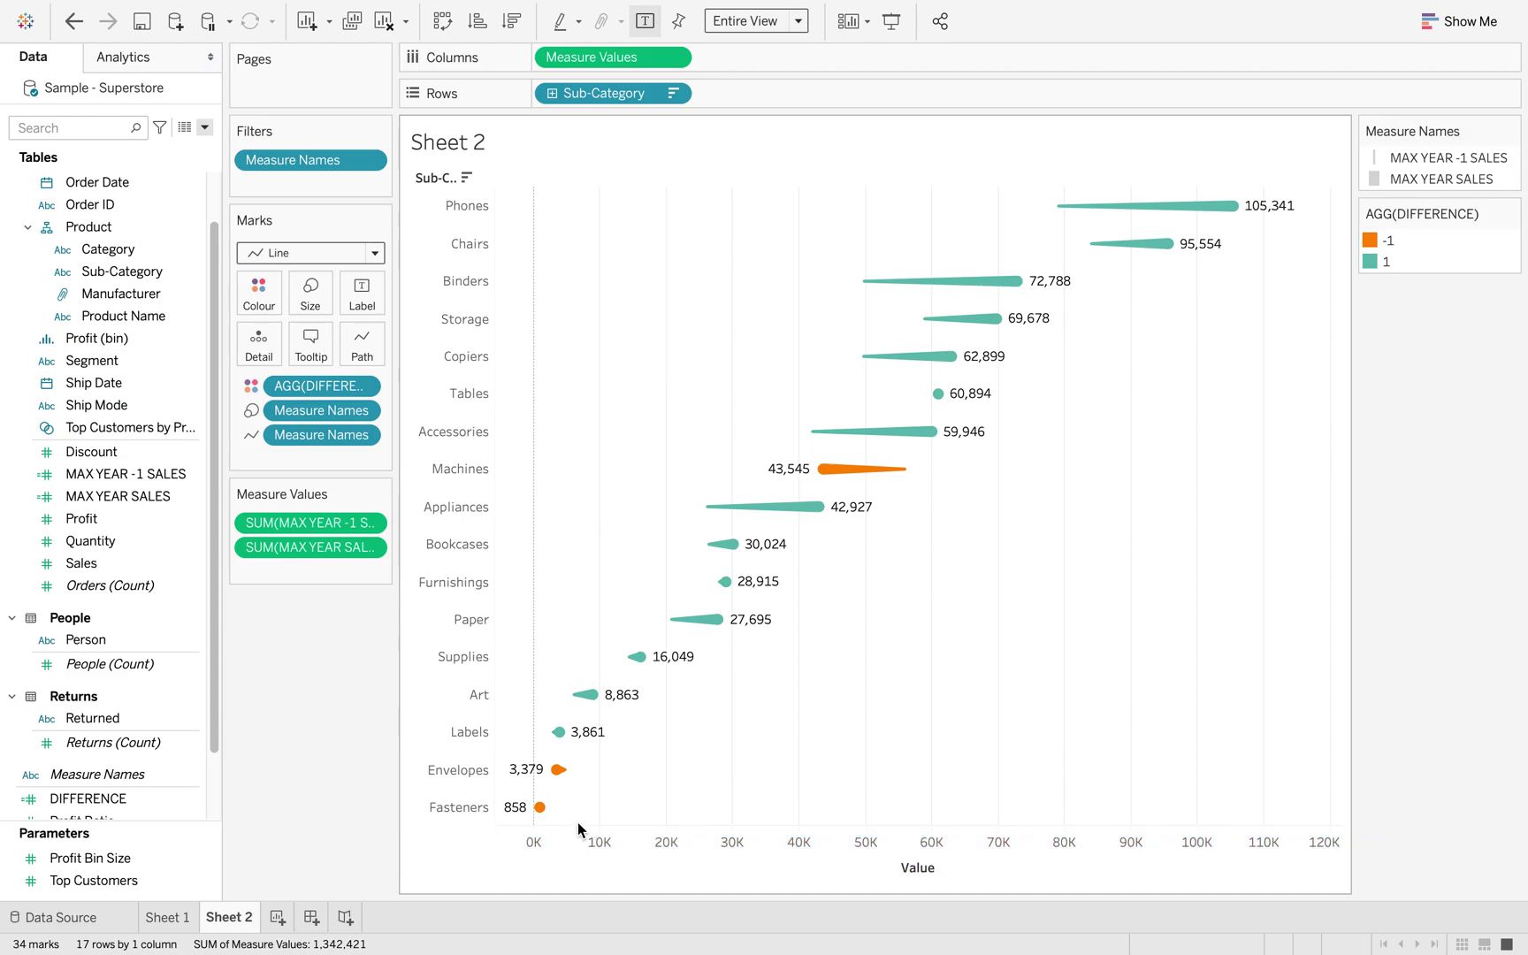
{"action": "mouse_move", "coordinate": [534, 812]}
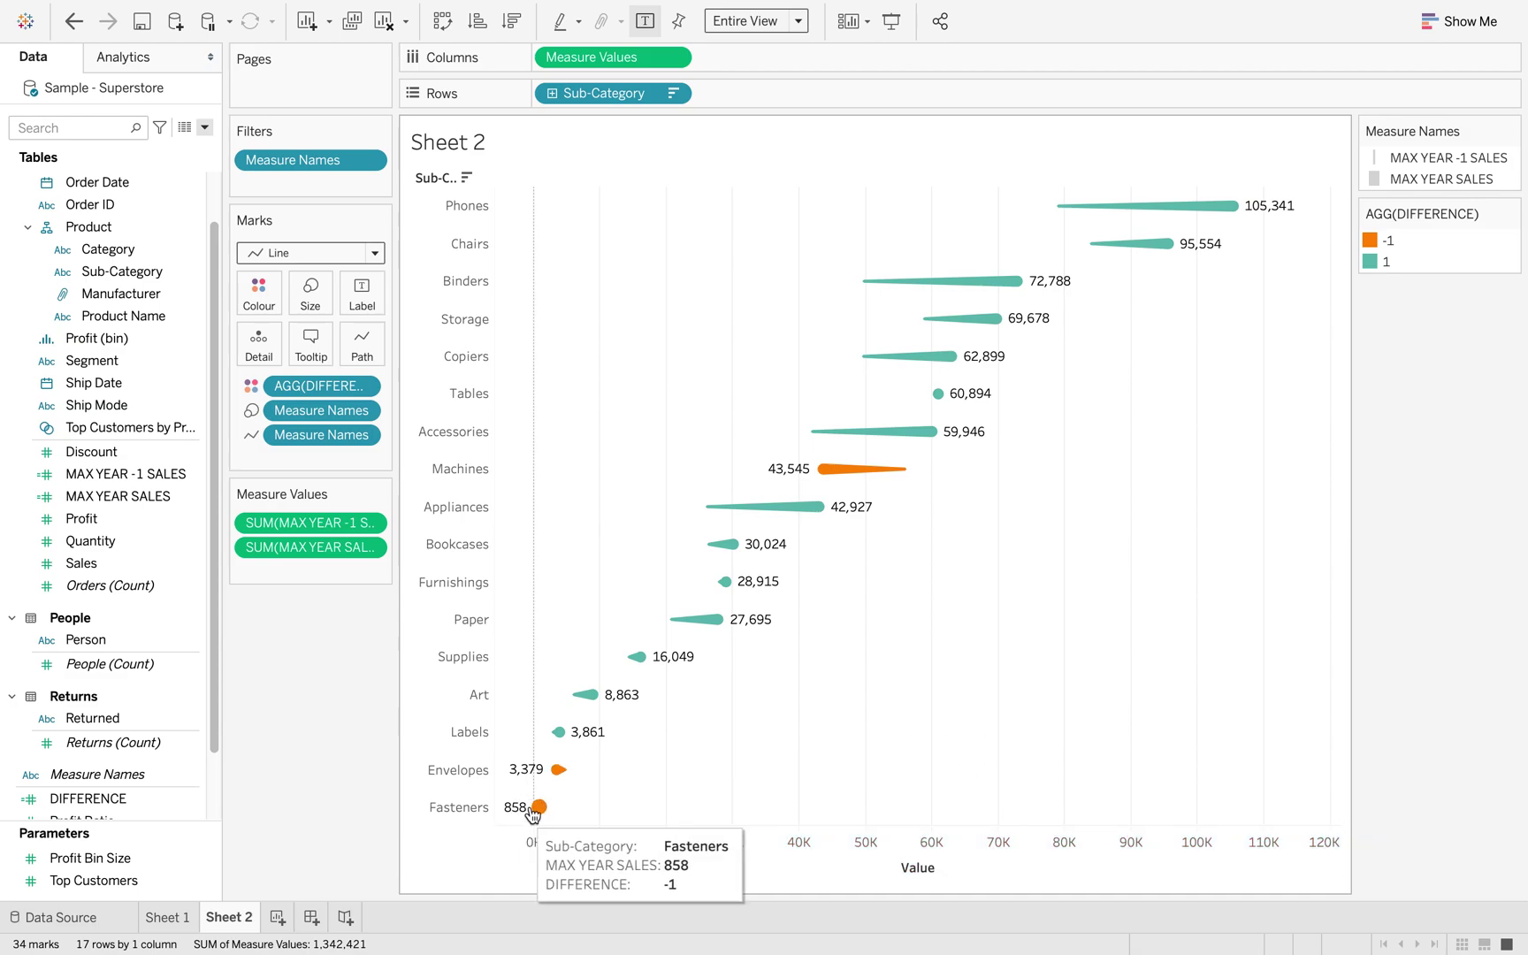